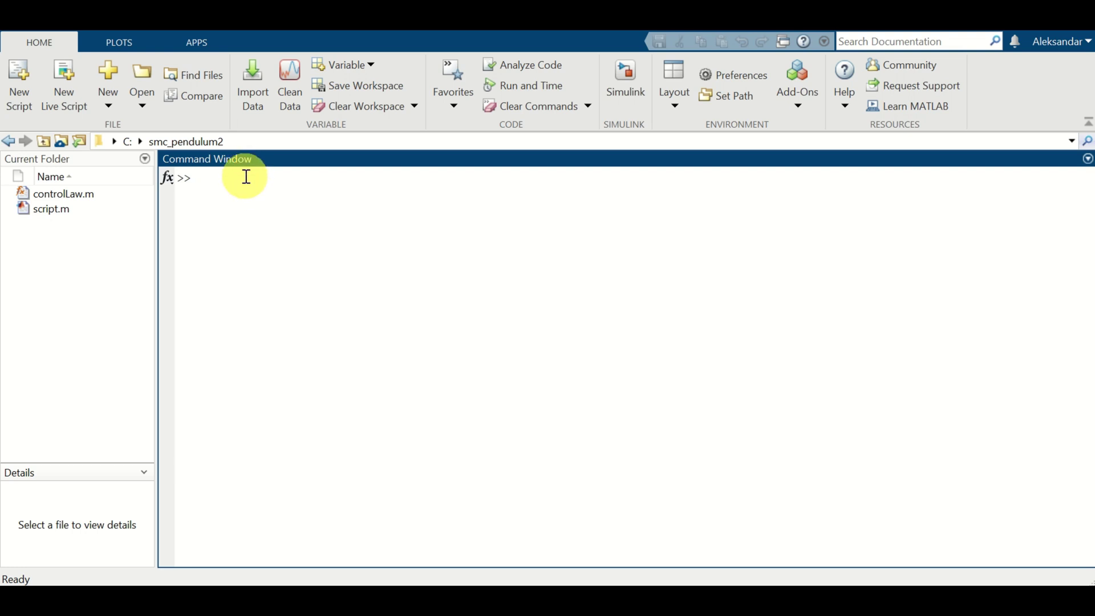
Create a new script and define the pendulum parameters g= 9.81, m=5 and l=1, each on its own line ending with a semicolon.
left_click(19, 103)
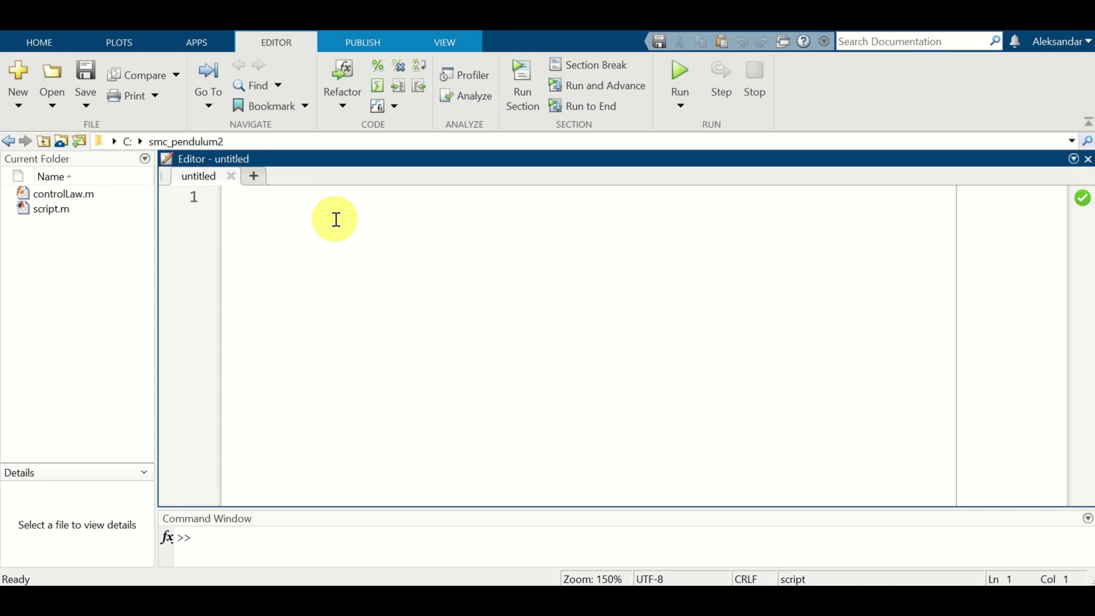
type("g= ")
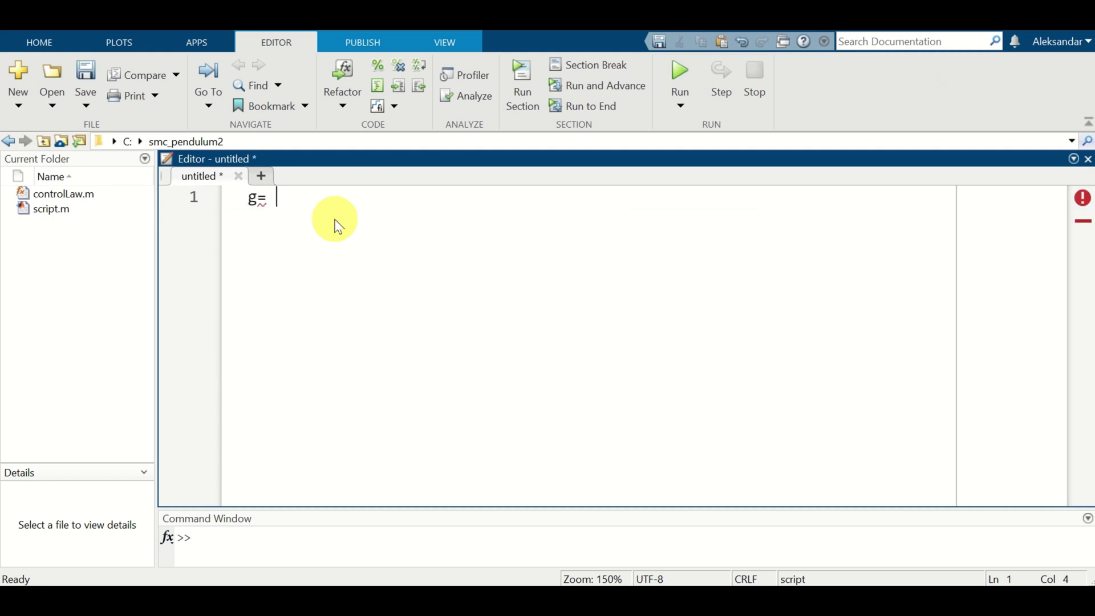
type("9.9")
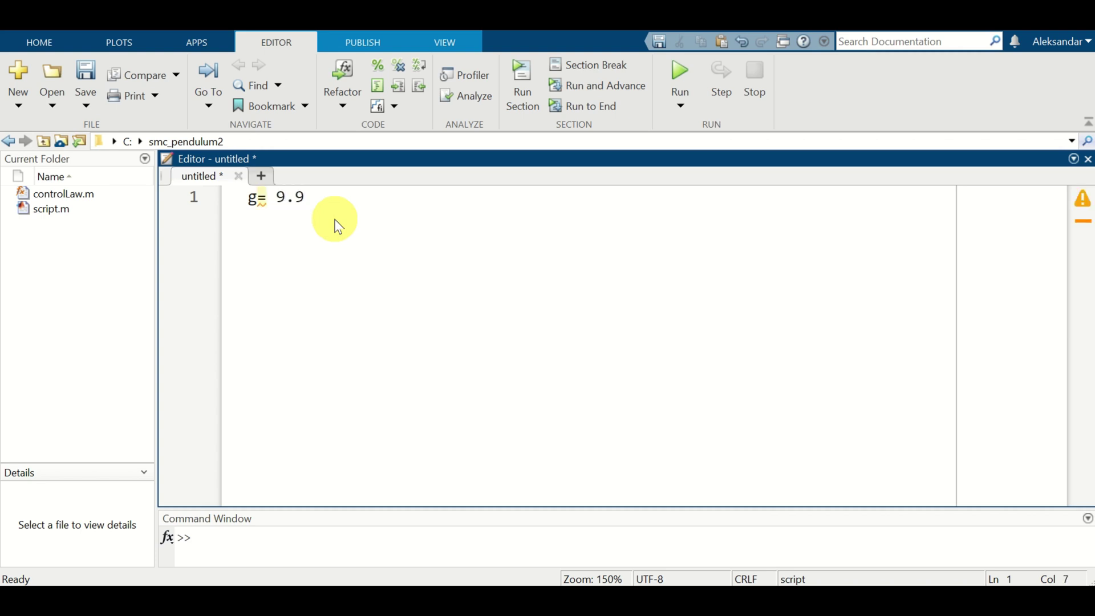
key("BackSpace")
type("81;")
key("Return")
type("m=")
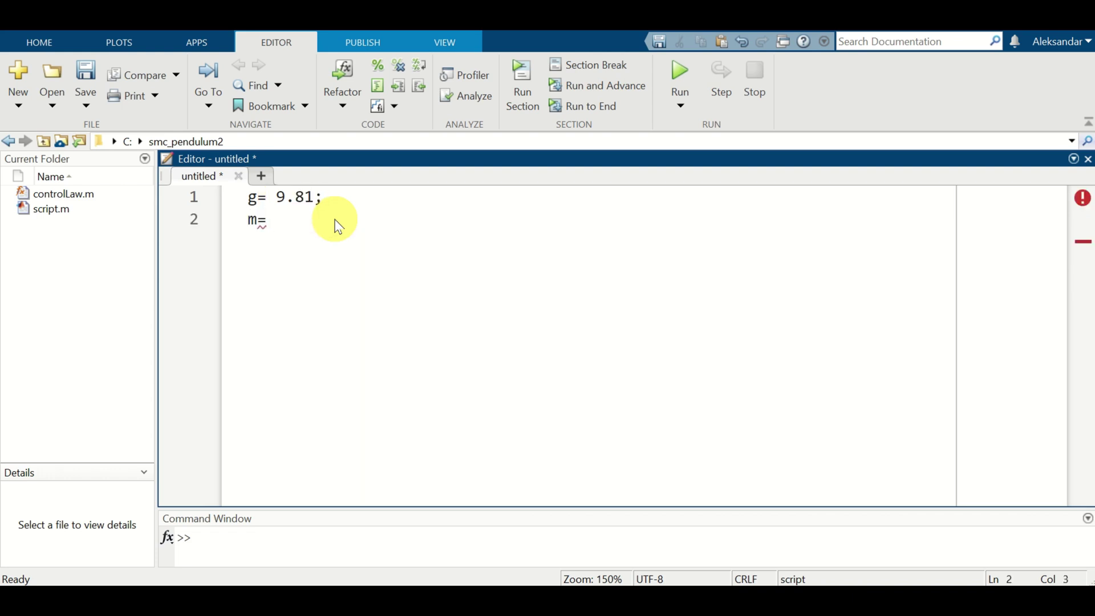
type("5;")
key("Return")
type("l=1;")
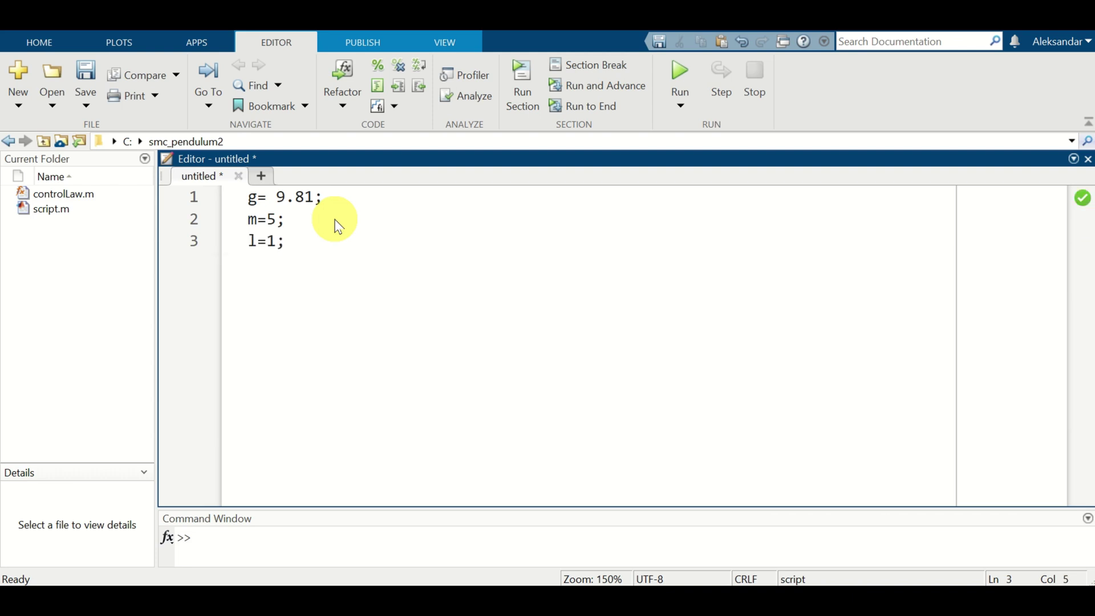
Add the model coefficients a=g/l; and b=1/(m*(l^2)); on separate lines below the parameters, followed by a blank line.
key("Return")
type("a")
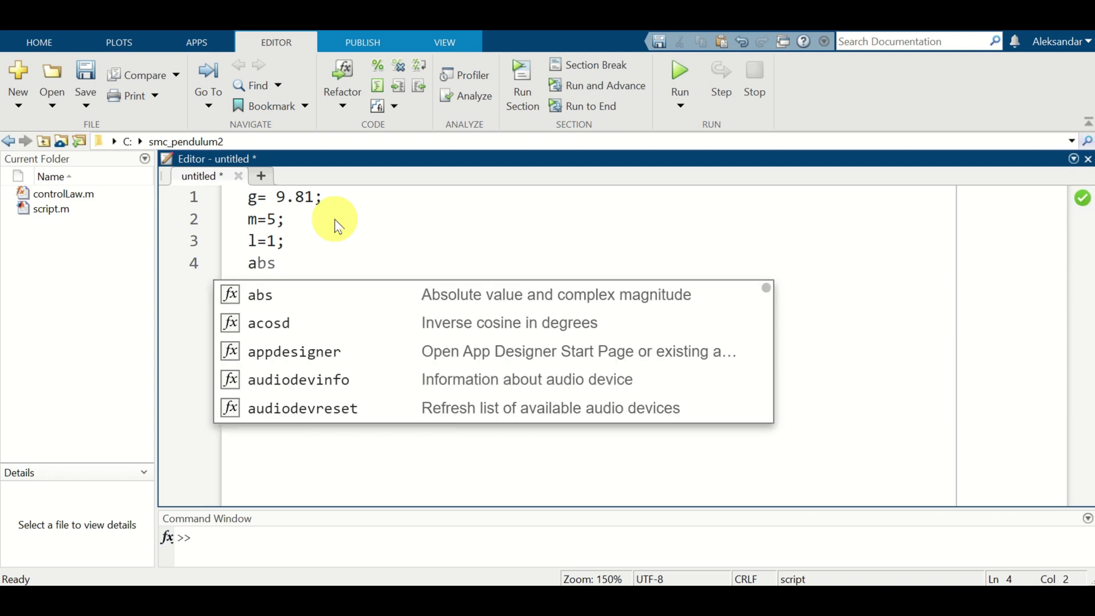
type("=g")
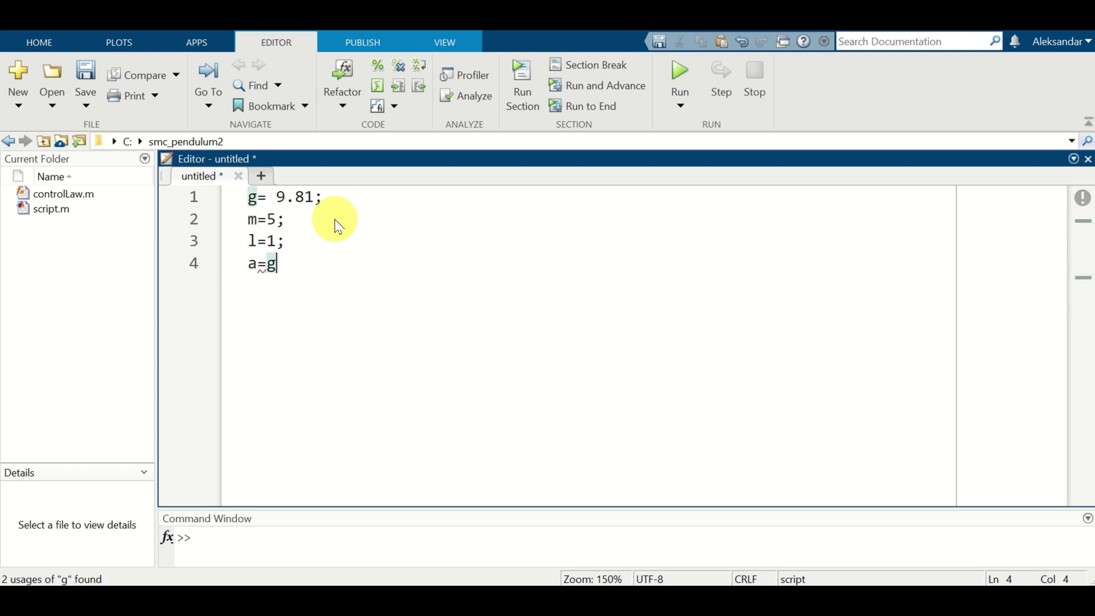
type("/l;")
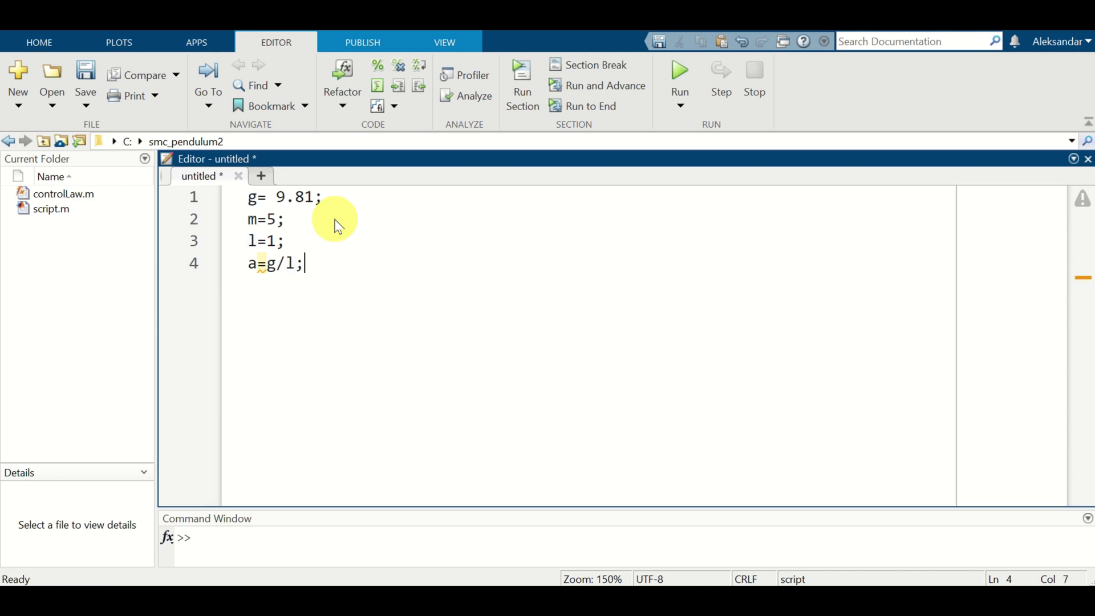
key("Return")
type("b=")
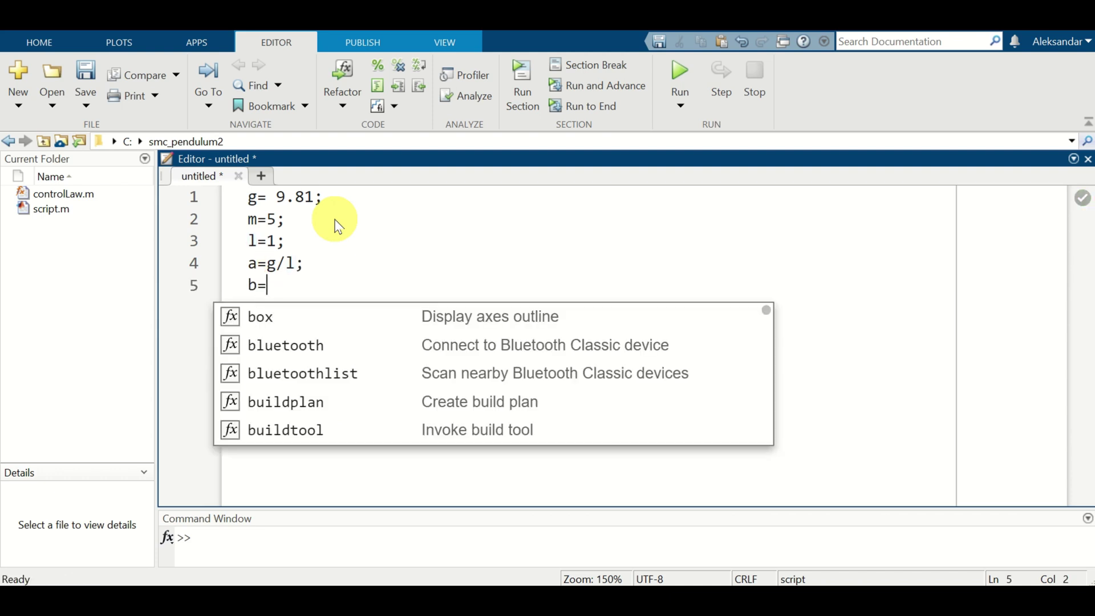
type("1/()")
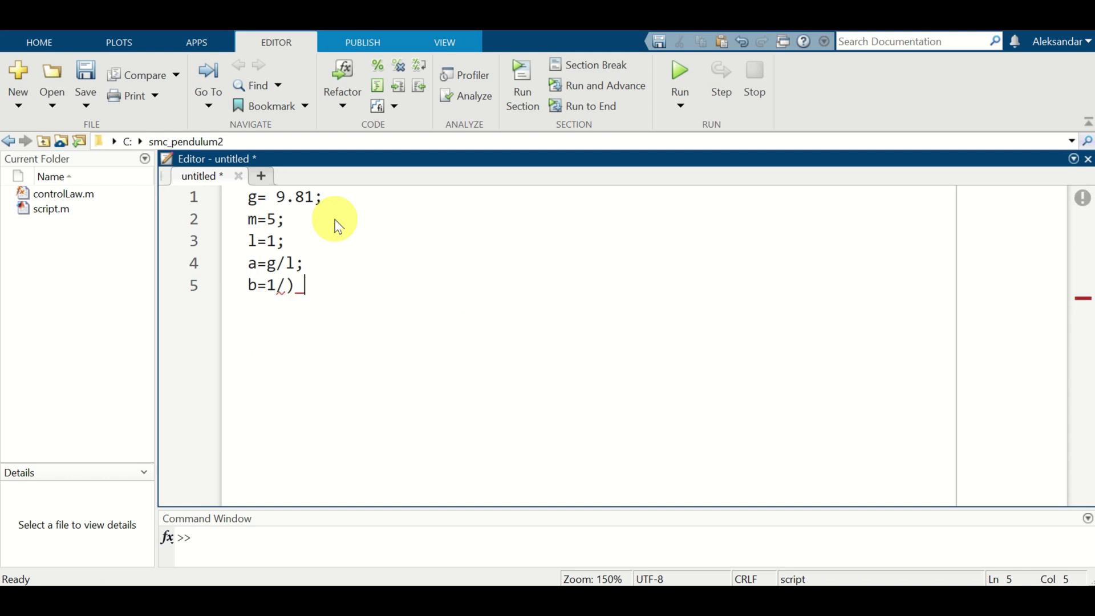
key("BackSpace")
type("(m")
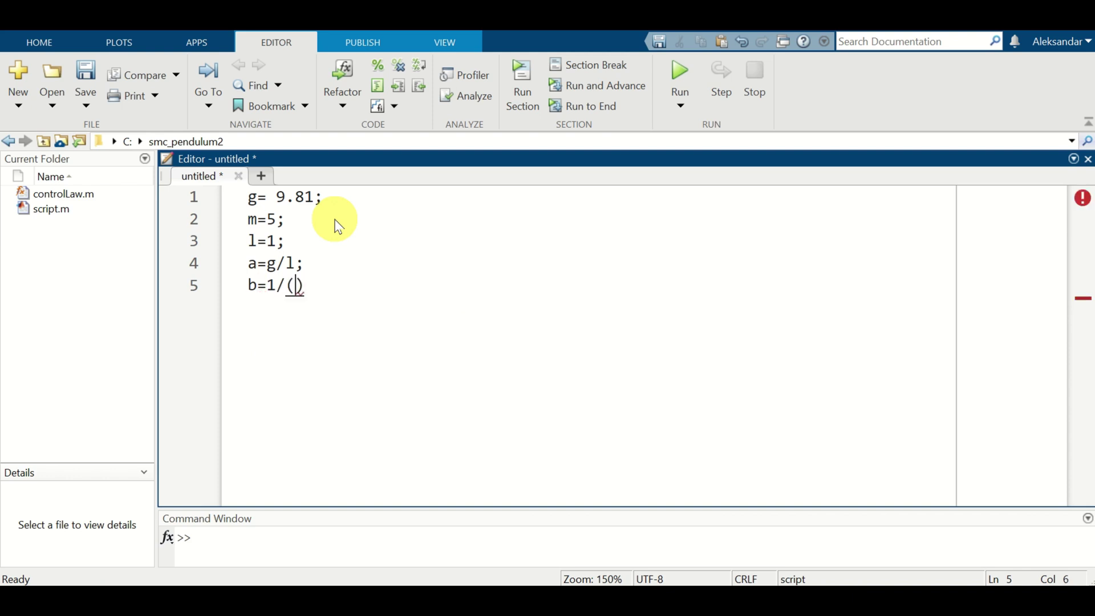
type("*(l")
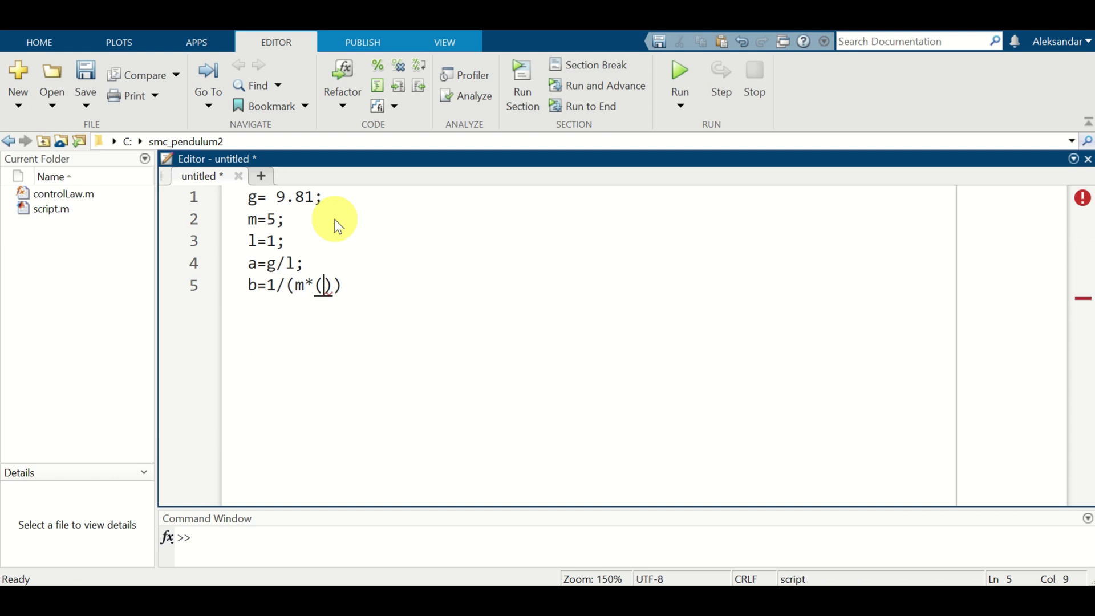
type("^2));")
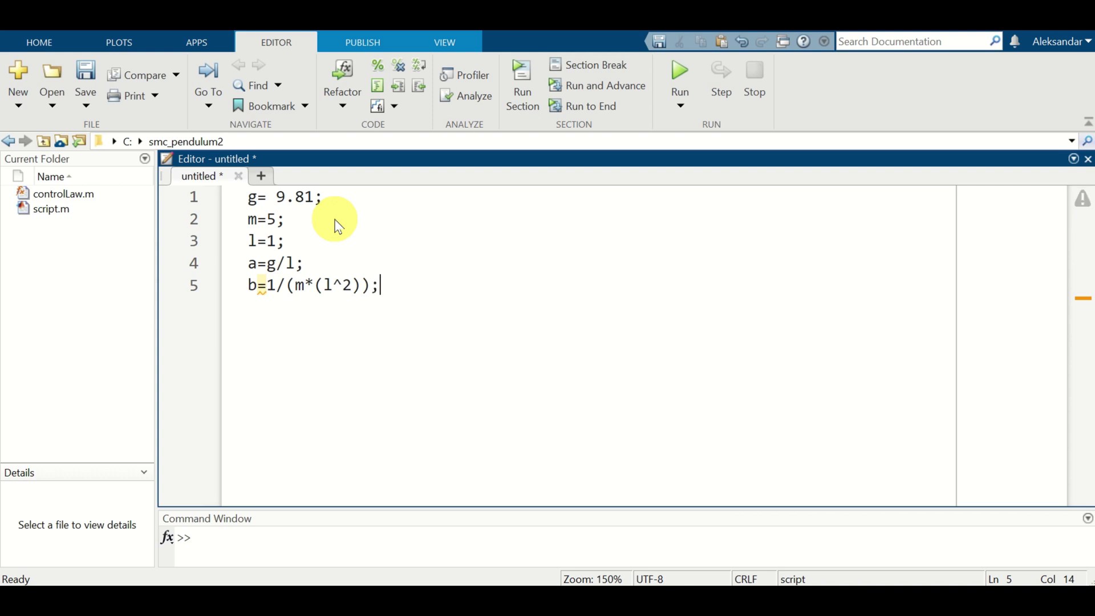
key("Return")
key("Return")
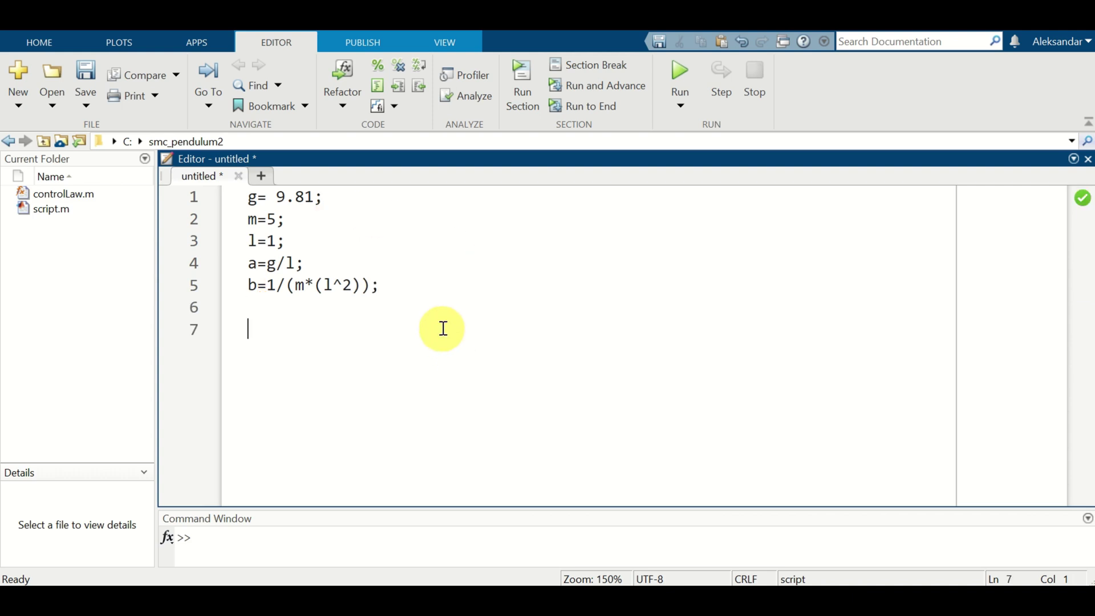
Run only the five parameter and coefficient lines of the script, and make the Command Window slightly taller.
left_click_drag(431, 307, 222, 196)
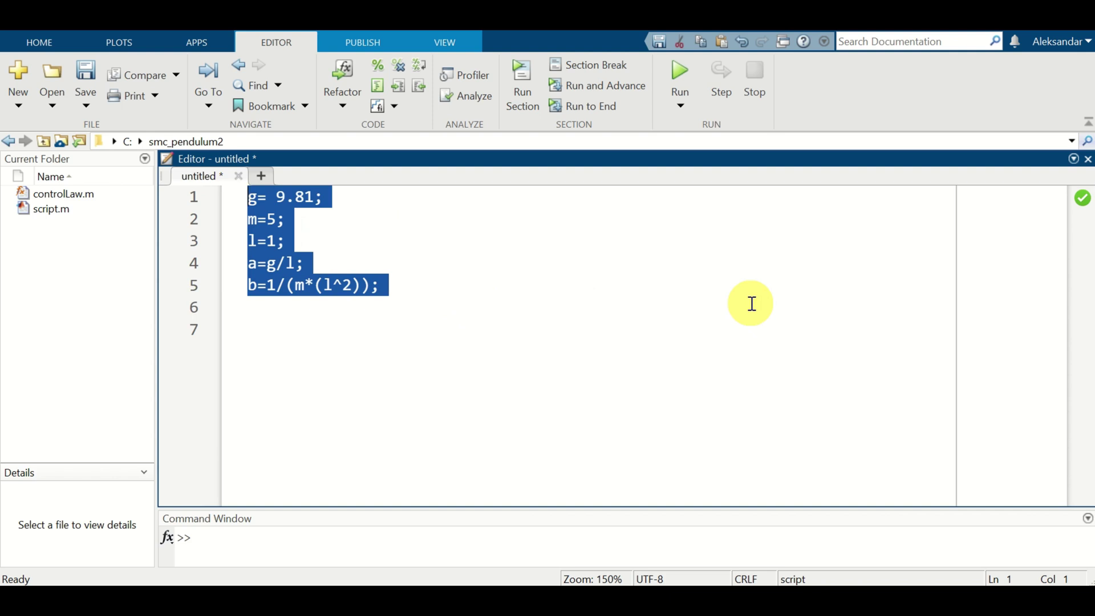
key("F9")
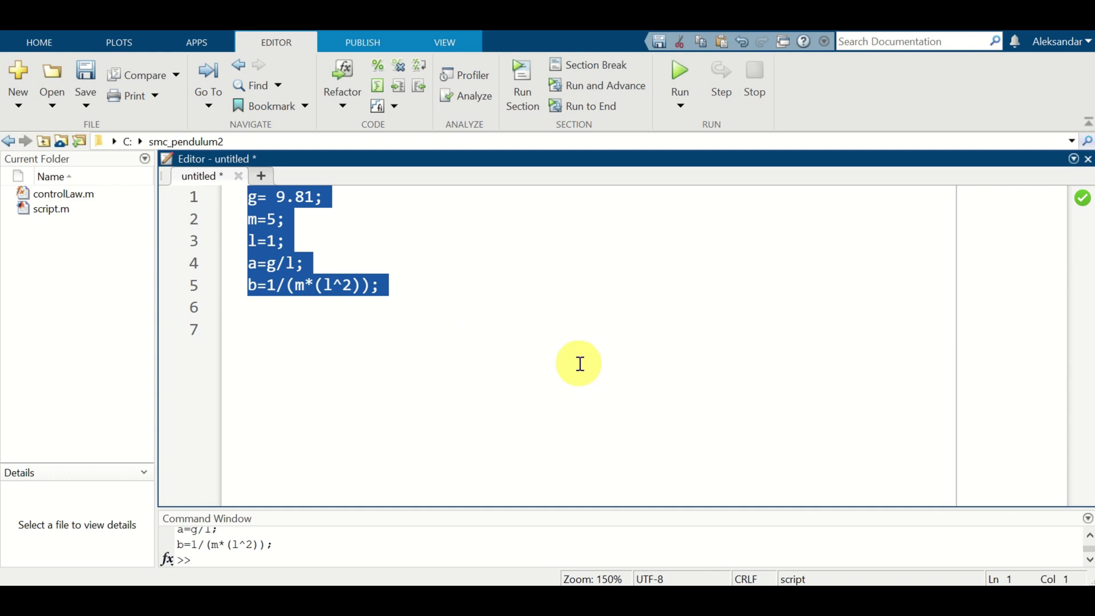
left_click(579, 364)
left_click_drag(456, 506, 457, 471)
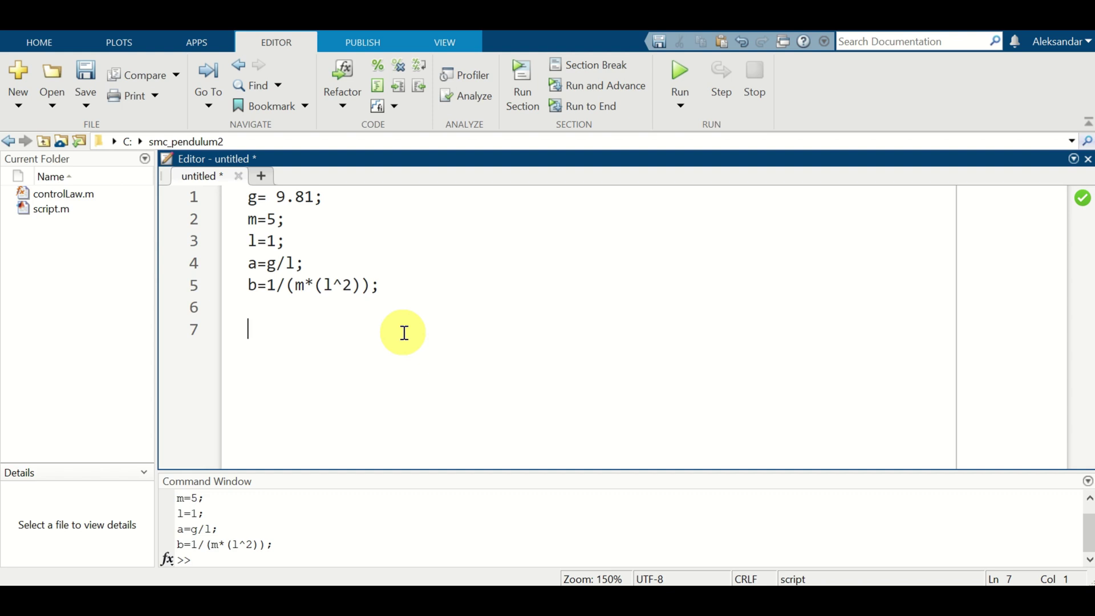
Add the initial conditions theta0=pi/3; and dtheta0=0.1; on lines 7 and 8 of the script, and run just these two lines.
type("theta0=")
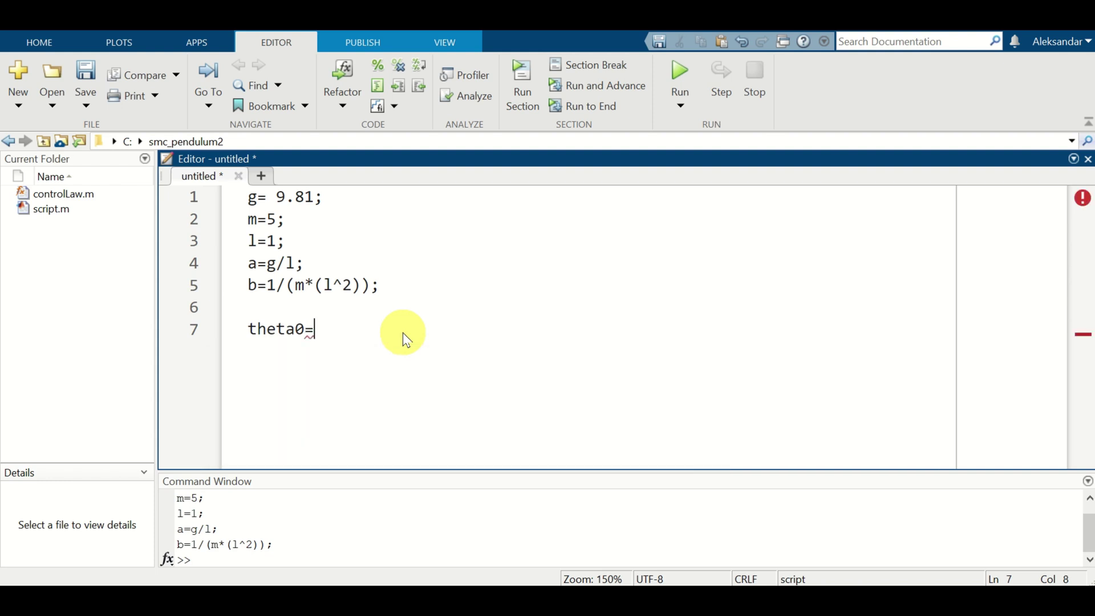
type("pi/")
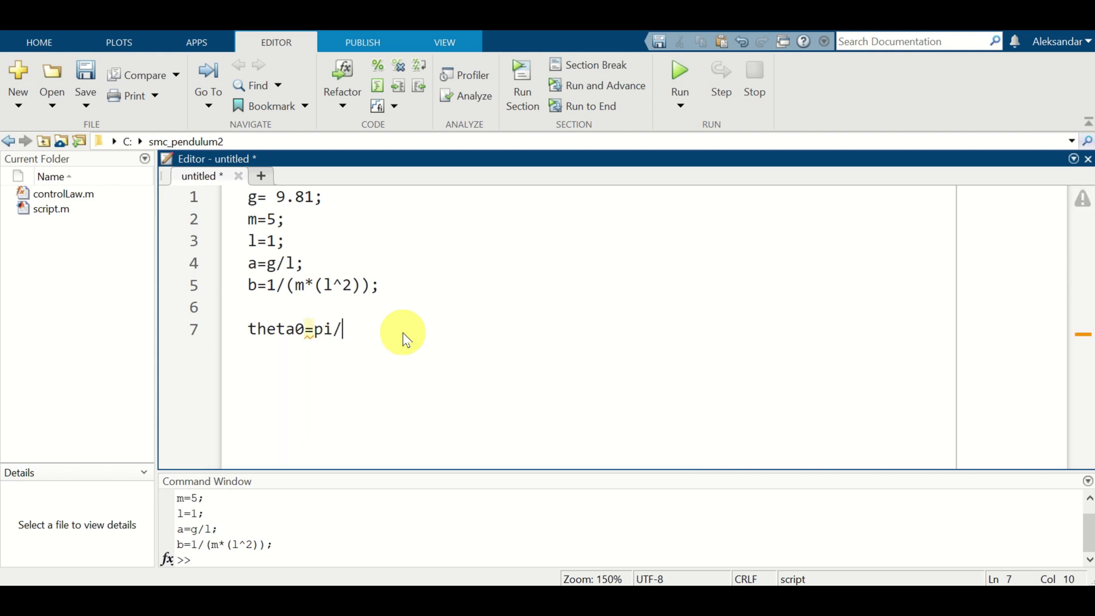
type("3;")
key("Return")
type("d")
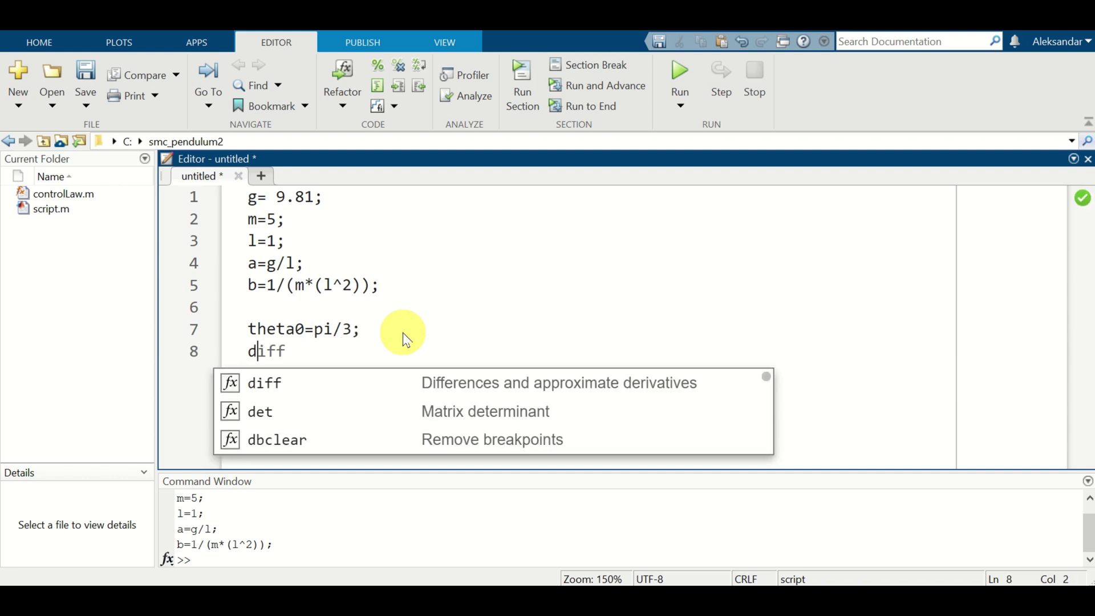
type("theta")
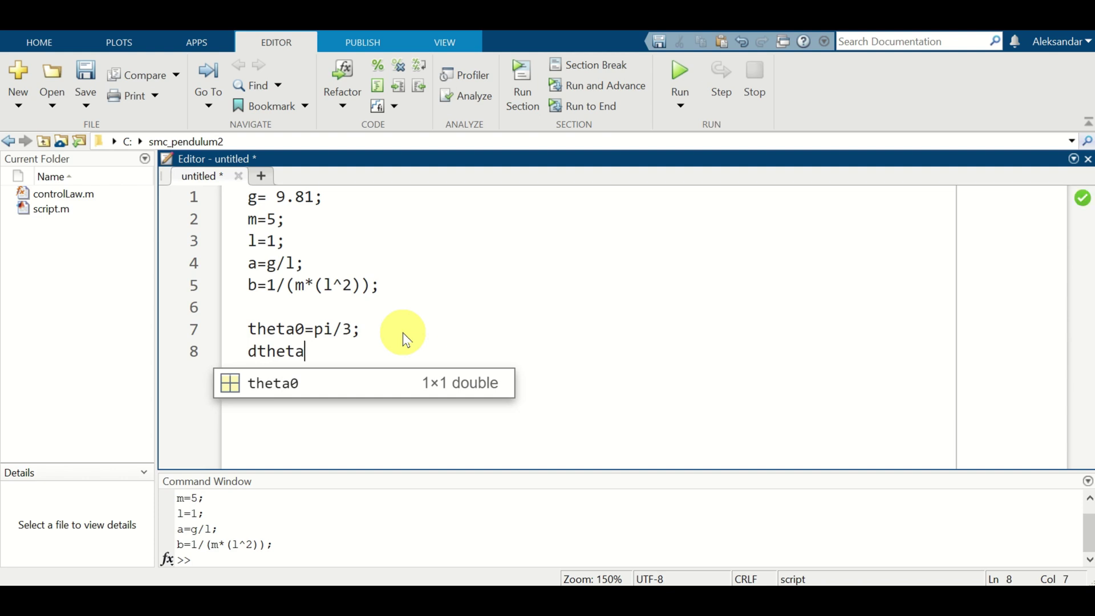
type("0=0.")
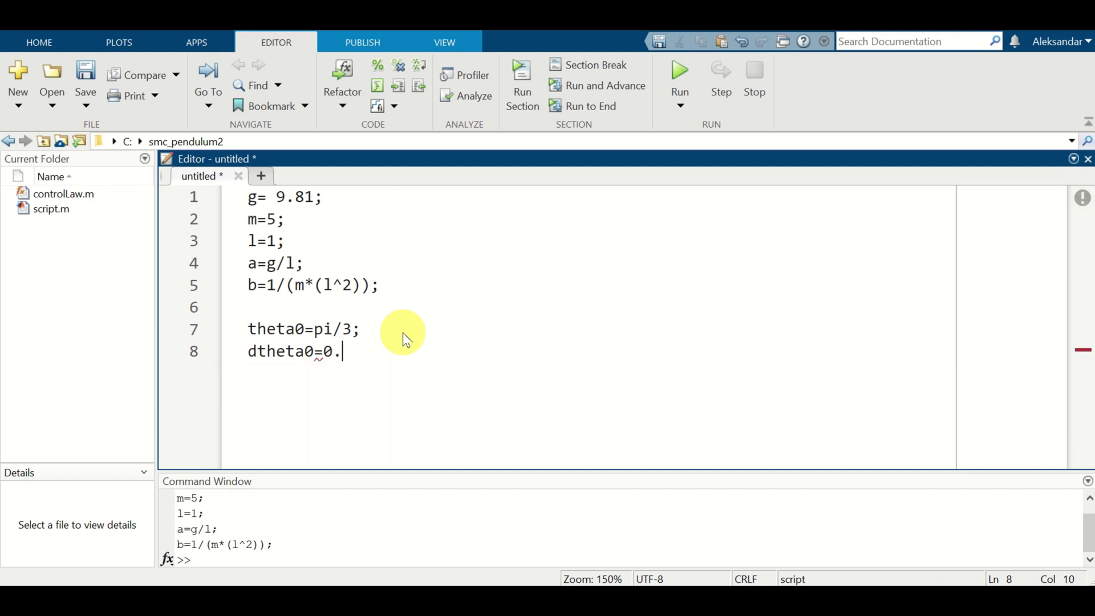
type("1;")
left_click_drag(364, 352, 220, 331)
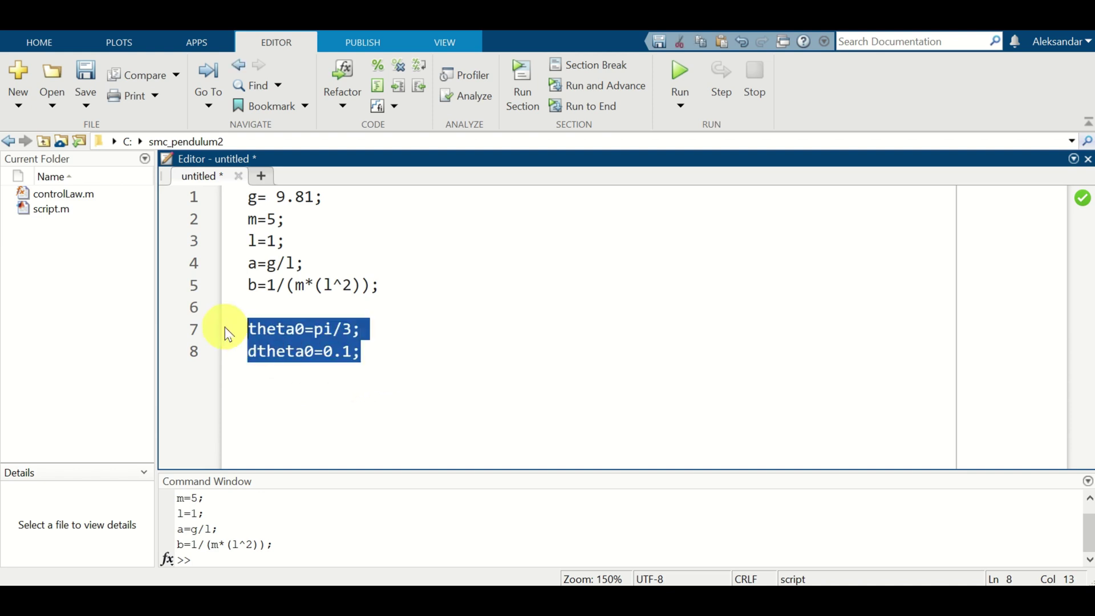
key("F9")
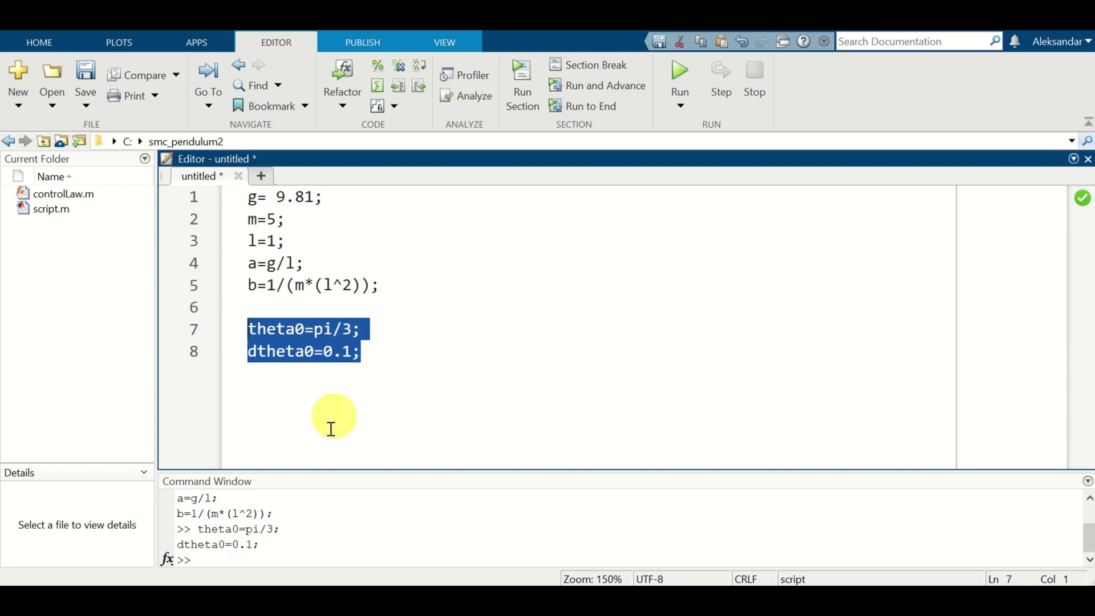
Launch Simulink with the simulink command and create a blank model in a maximized window.
left_click(285, 563)
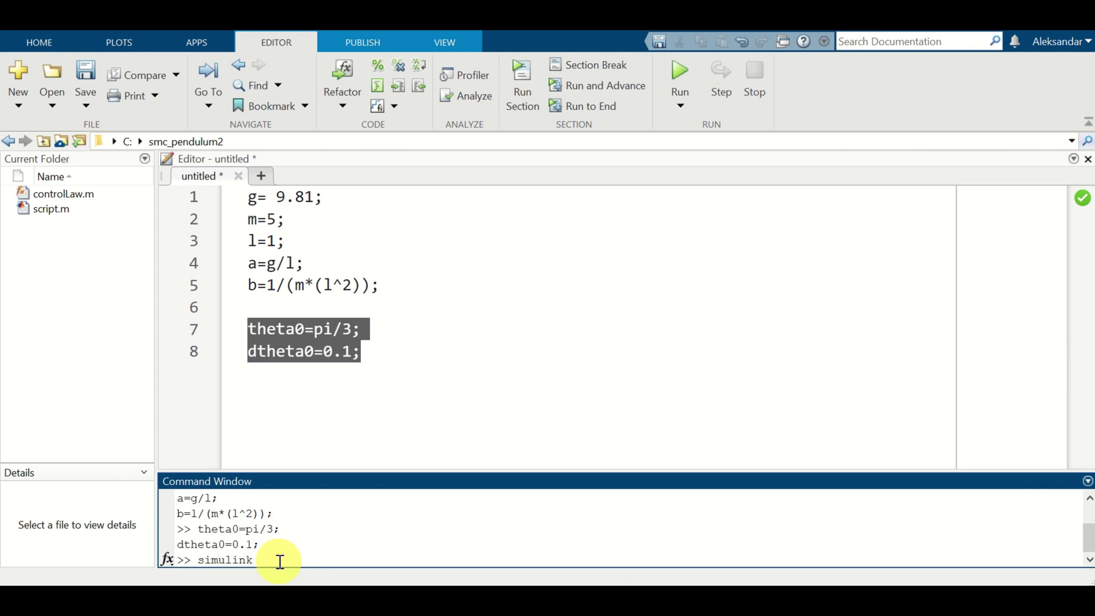
key("Return")
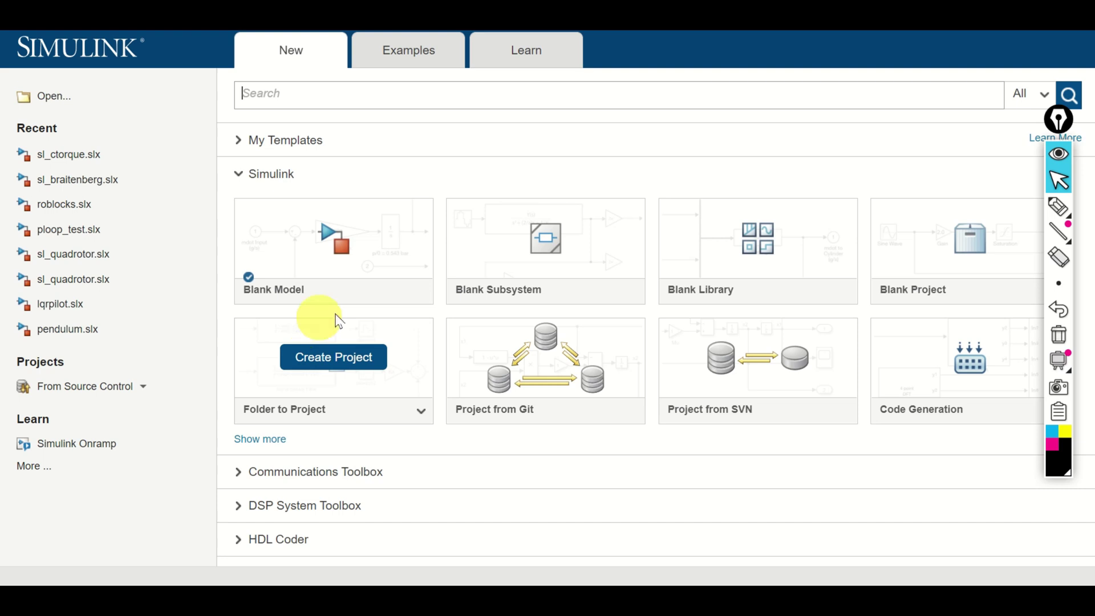
left_click(400, 263)
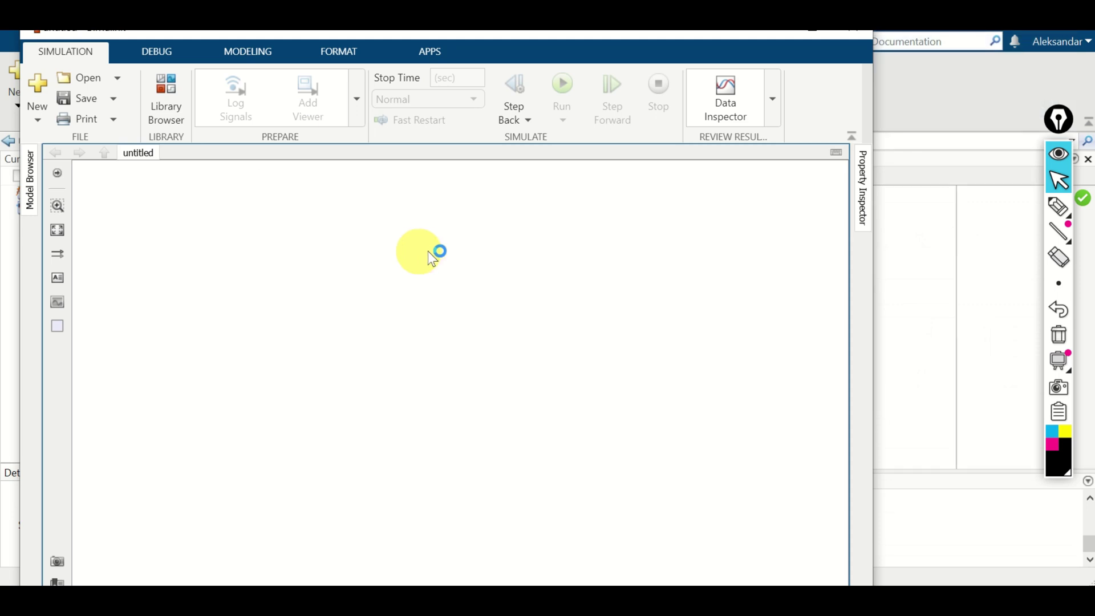
left_click(812, 35)
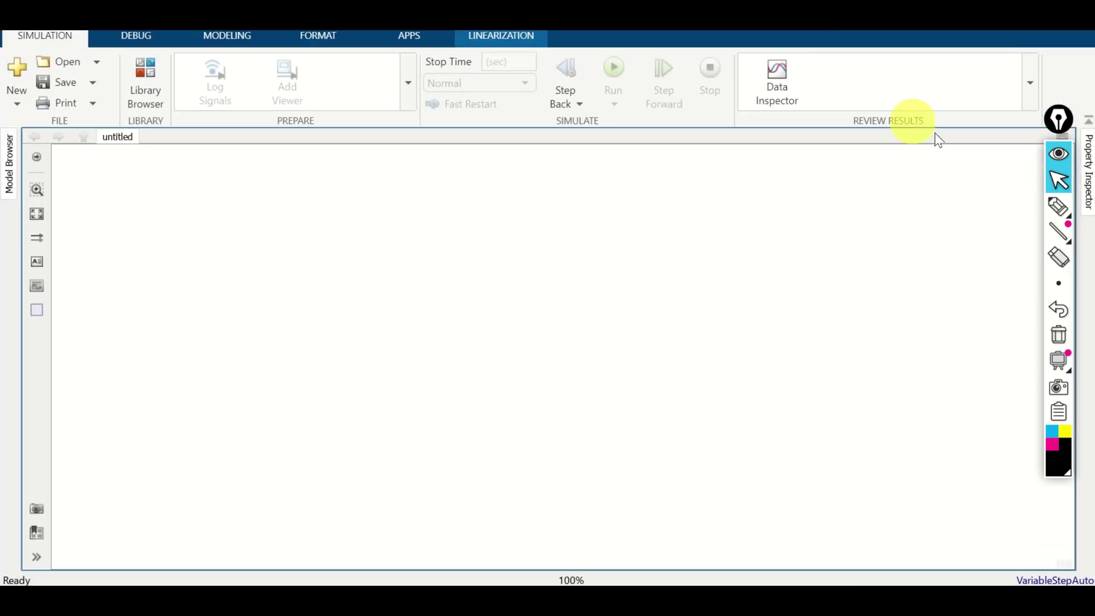
Handwrite the pendulum equation θ̈ = -a sin(θ) + b·u over an empty corner of the model canvas with the screen-annotation pen.
mouse_move(1058, 208)
left_click(978, 207)
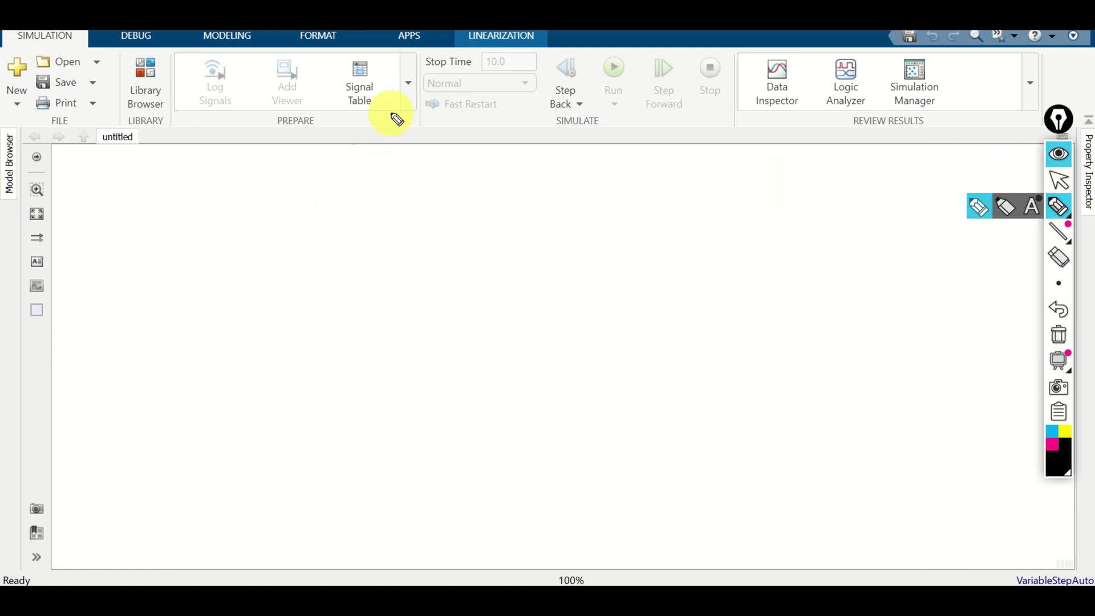
mouse_move(808, 177)
left_mouse_down()
mouse_move(879, 182)
mouse_move(898, 168)
mouse_move(932, 178)
mouse_move(919, 181)
mouse_move(938, 172)
mouse_move(934, 191)
mouse_move(966, 171)
mouse_move(963, 182)
mouse_move(998, 182)
left_mouse_up()
left_click(801, 157)
left_click(978, 177)
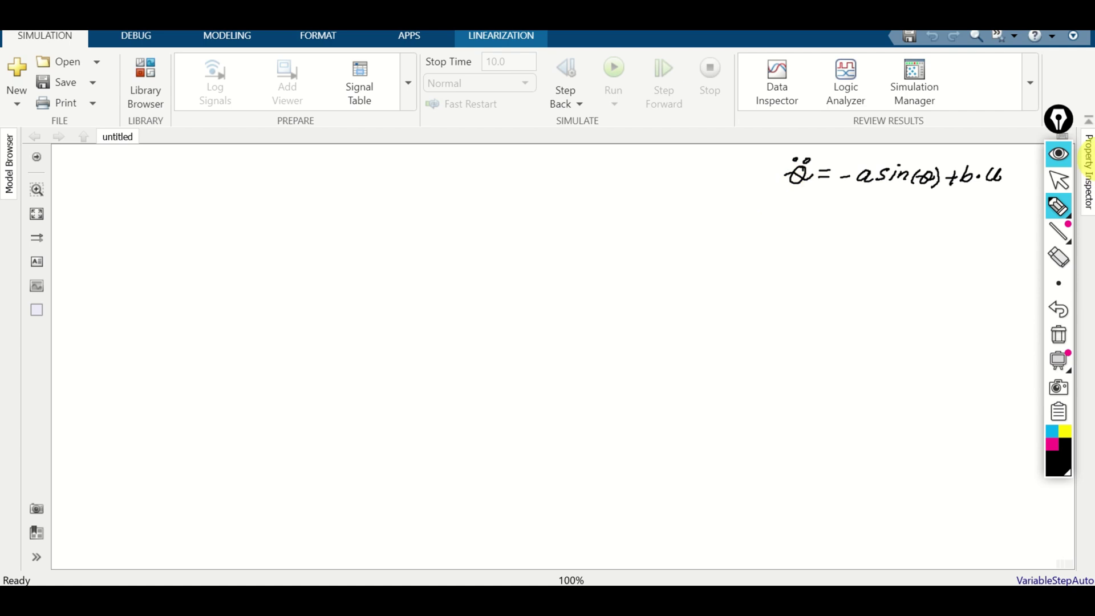
left_click(1059, 180)
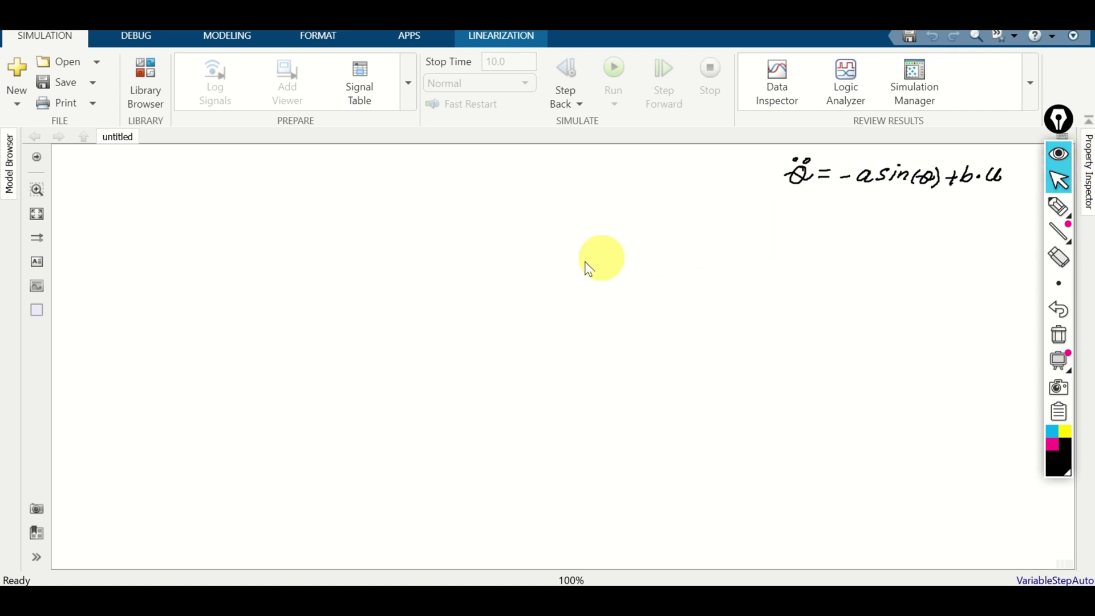
Add a Sin block to the empty model canvas and enlarge it to nearly twice its default size.
double_click(435, 278)
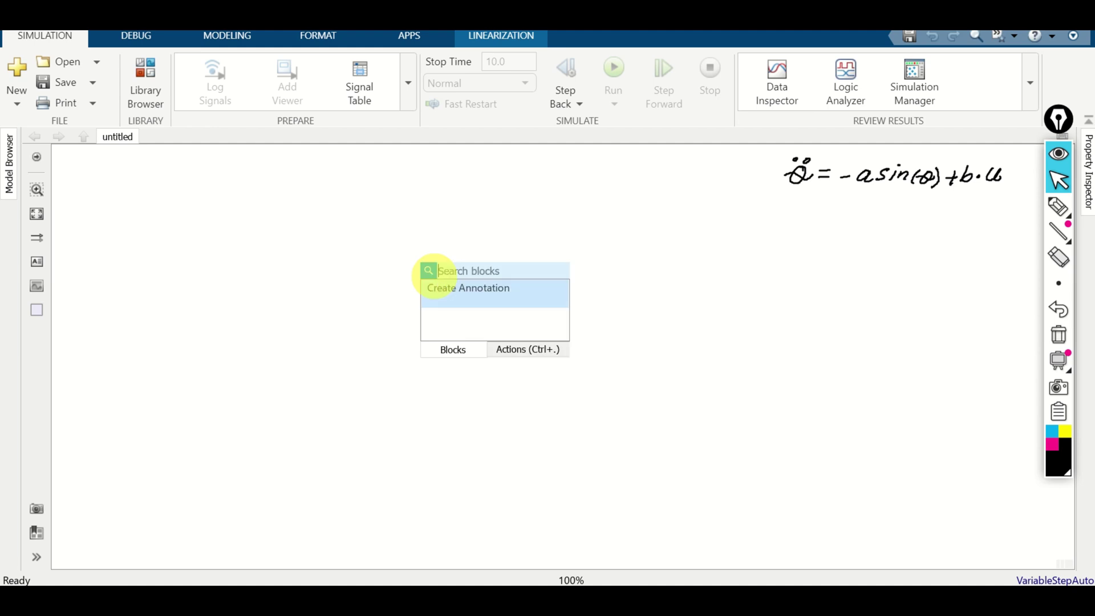
type("sin")
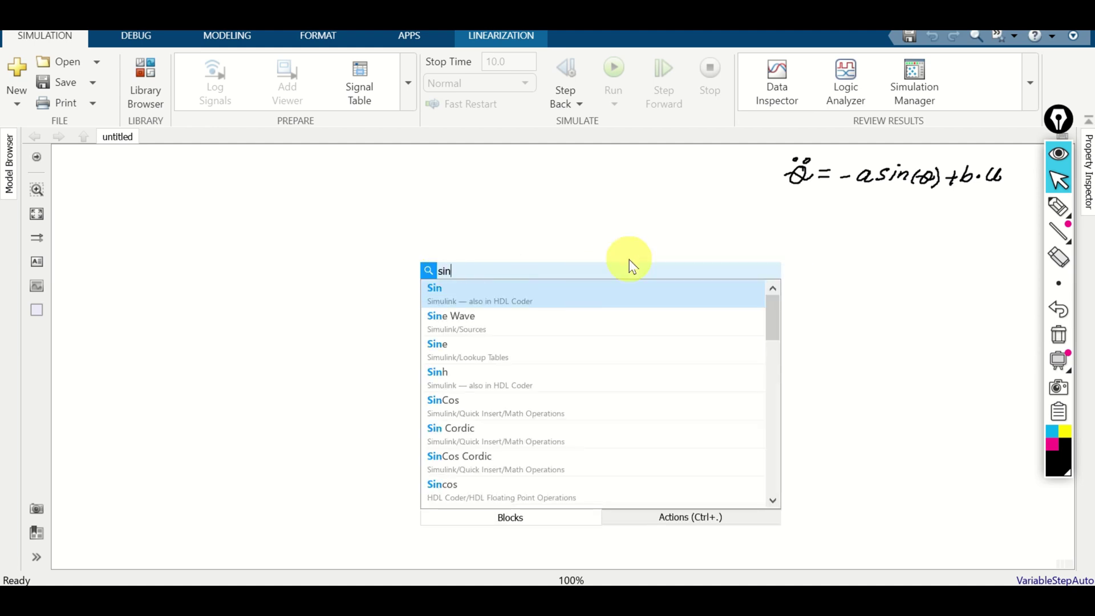
left_click(512, 295)
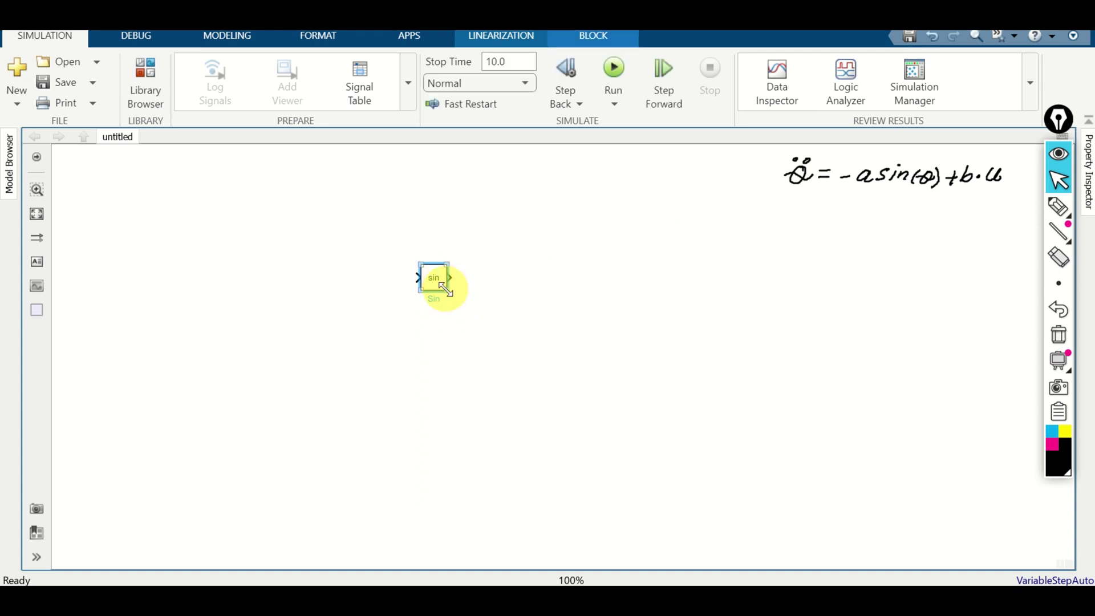
left_click_drag(448, 291, 469, 317)
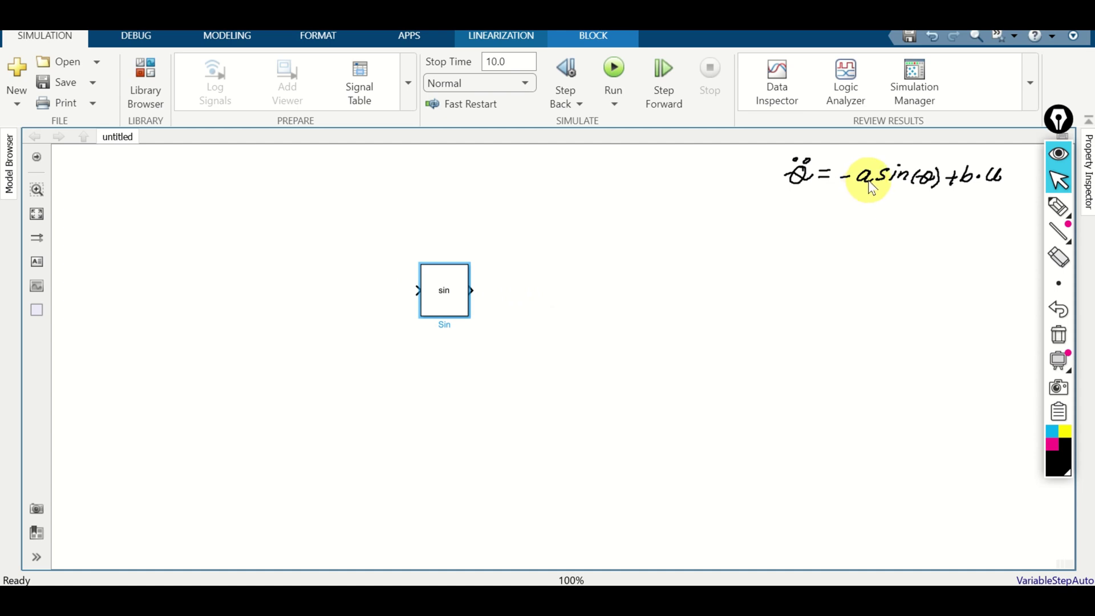
Add a Gain block just after the Sin block, in line with its output, and enlarge it.
double_click(522, 295)
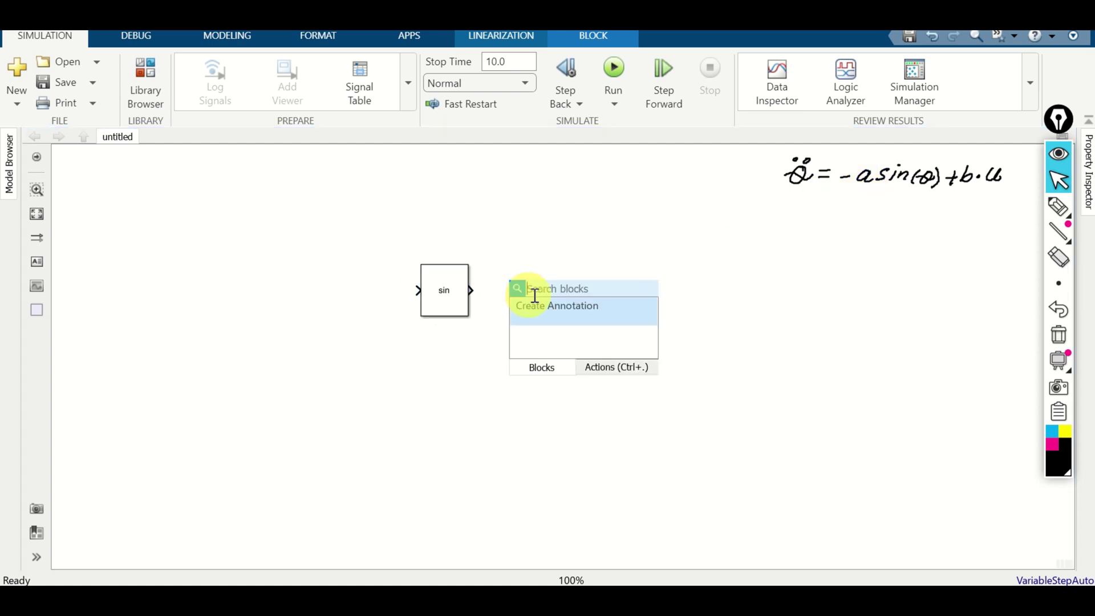
type("gain")
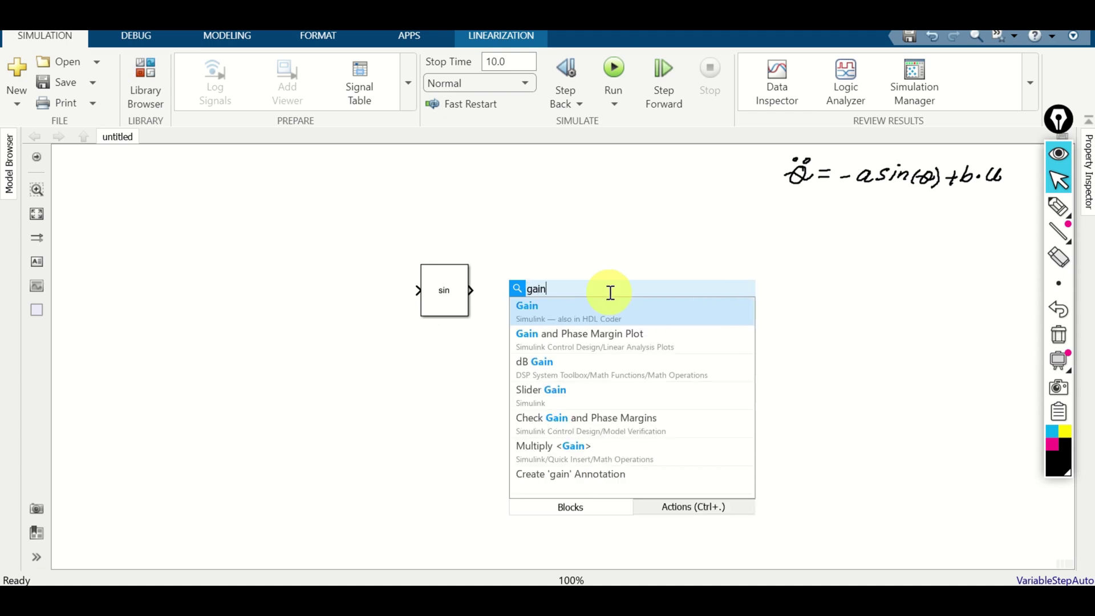
left_click(565, 315)
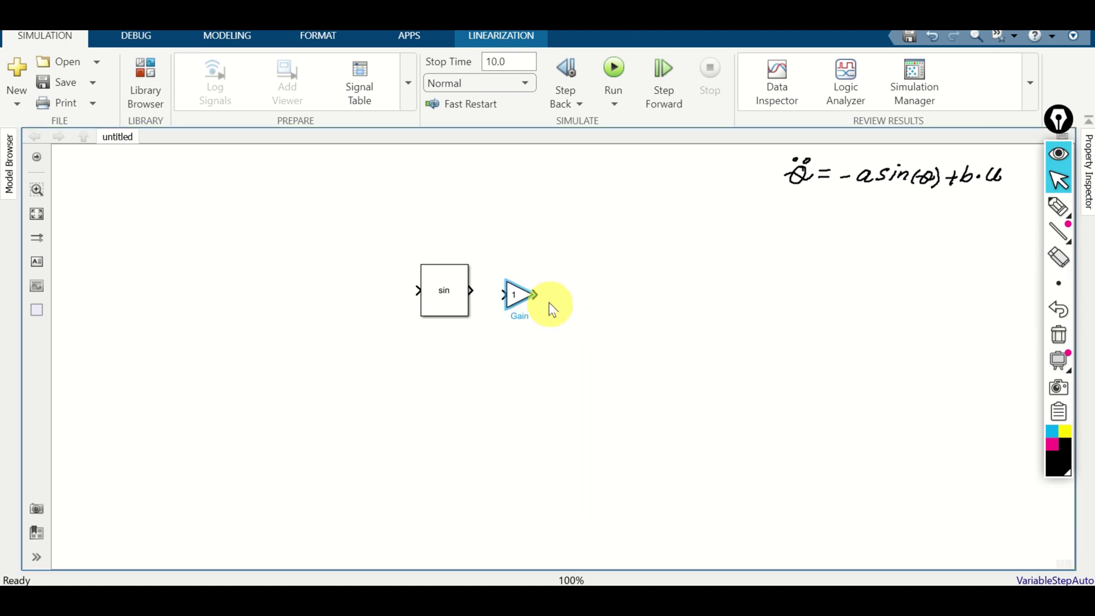
left_click_drag(522, 300, 548, 291)
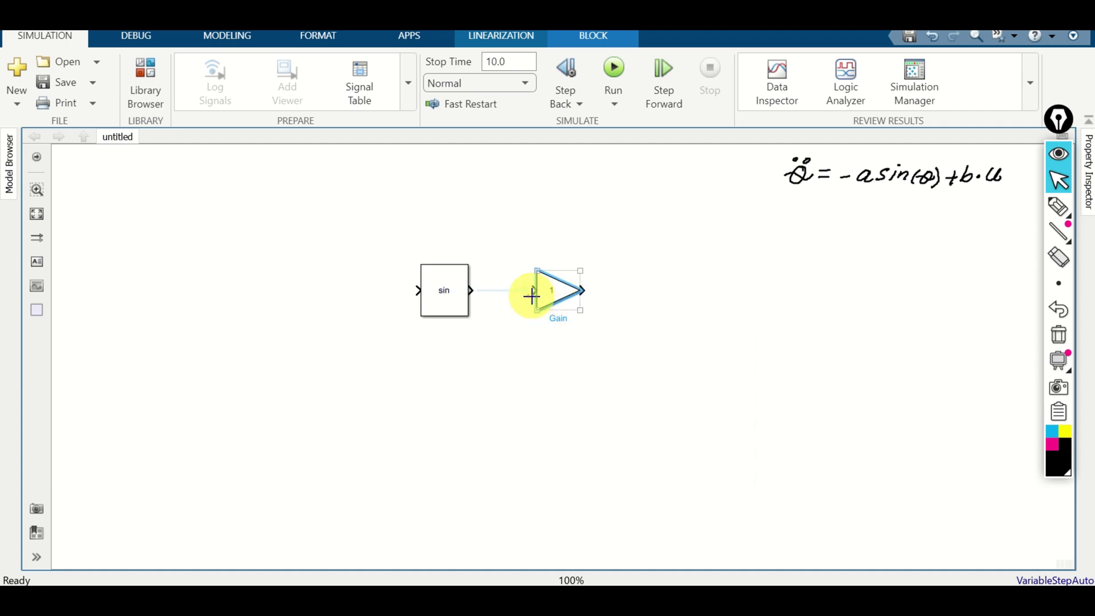
Set the Gain block's gain to a and connect the Sin block's output to its input.
double_click(567, 297)
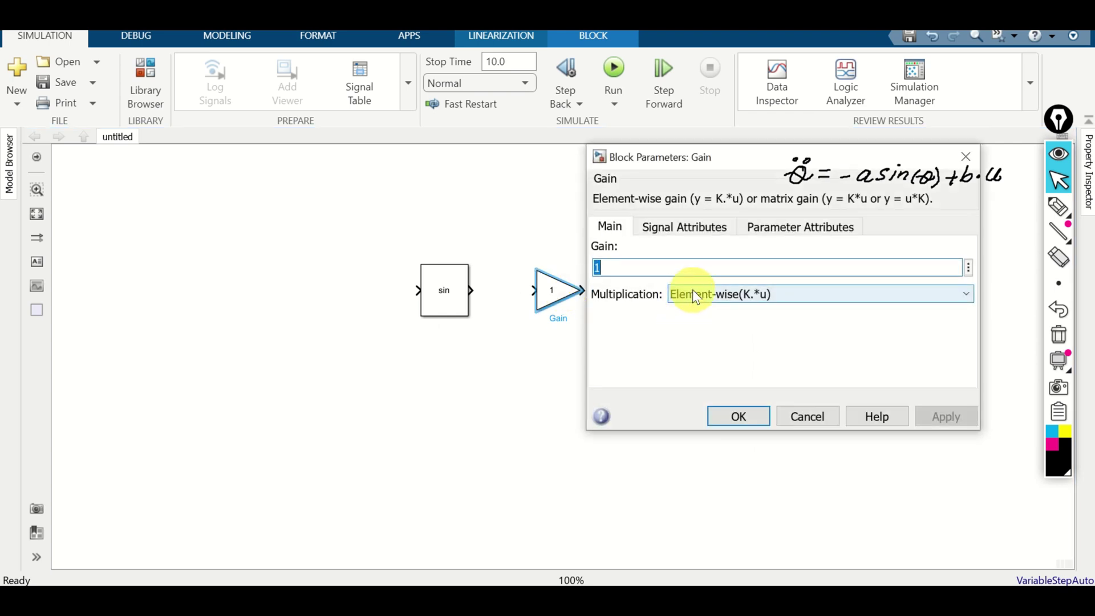
type("a")
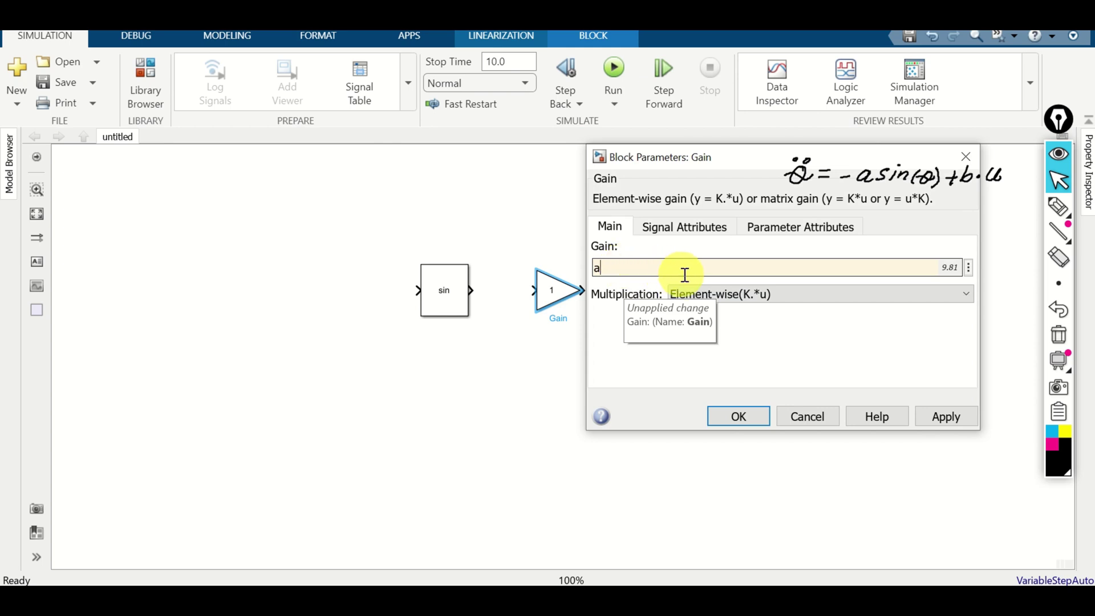
left_click(739, 419)
left_click_drag(488, 294, 464, 291)
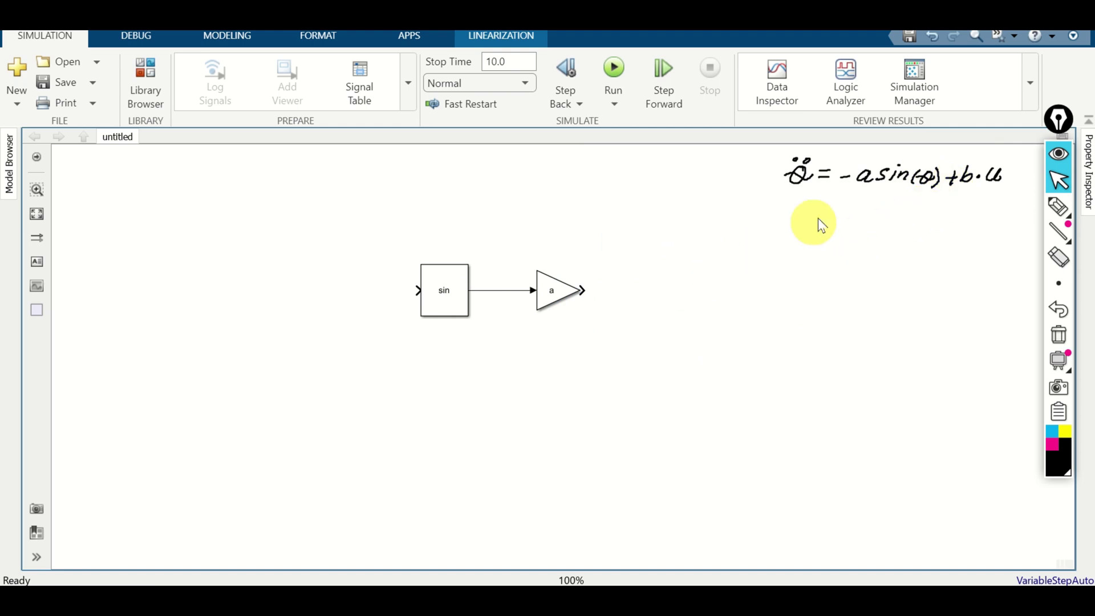
Add a round Sum block beyond the a gain and set its list of signs to +-|.
double_click(681, 295)
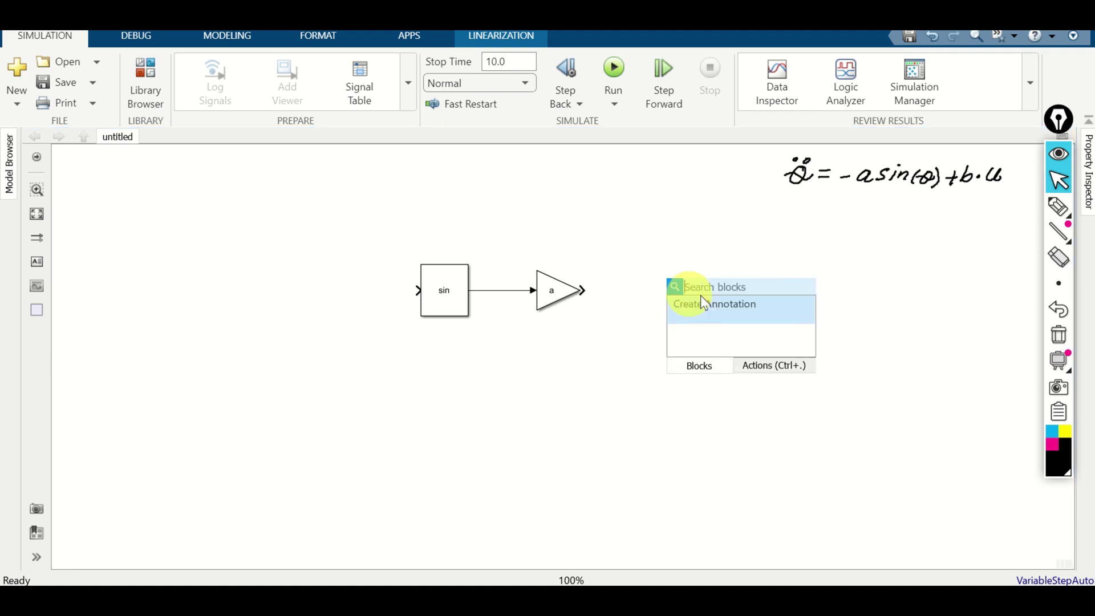
type("sum")
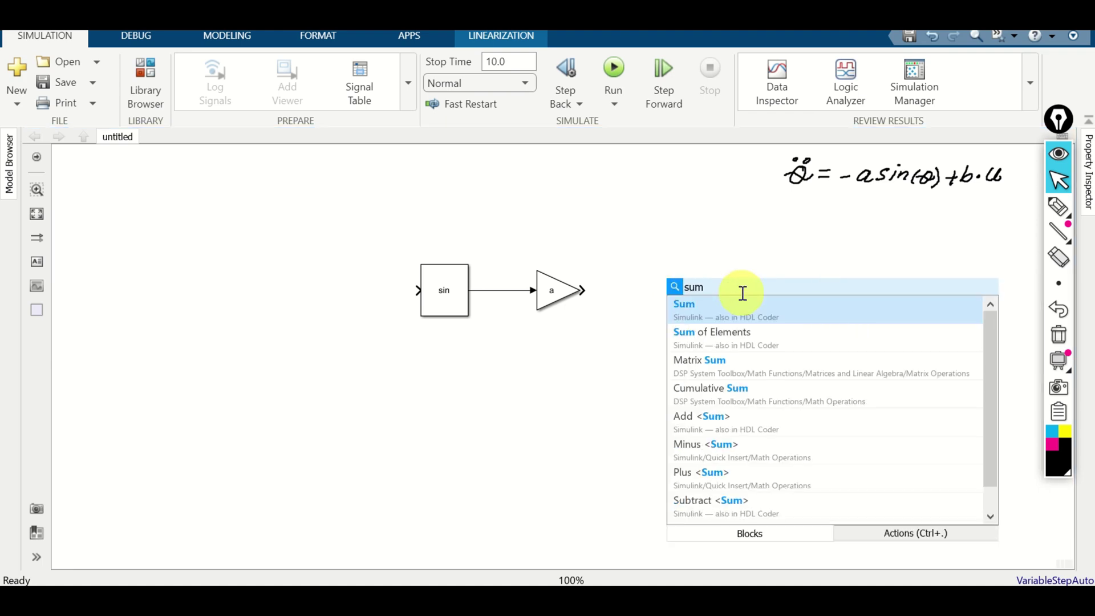
left_click(685, 318)
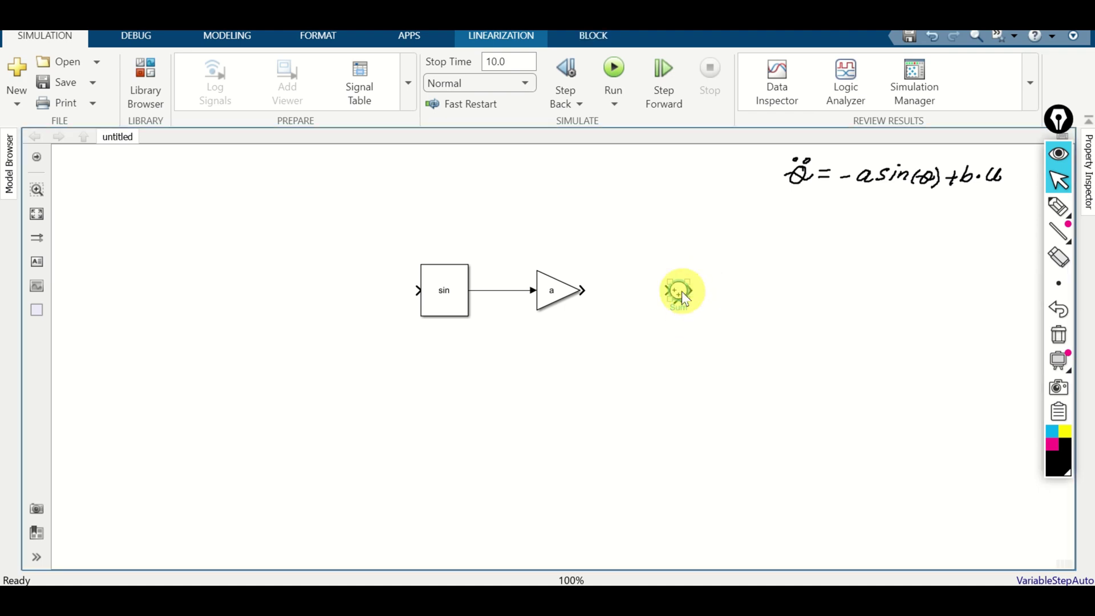
double_click(685, 295)
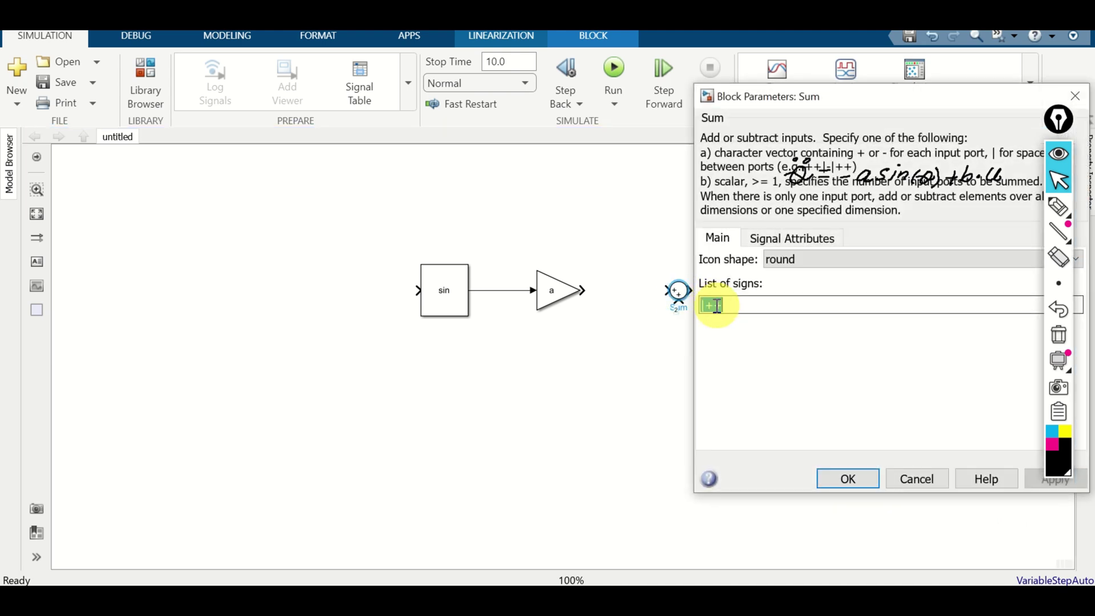
key("Delete")
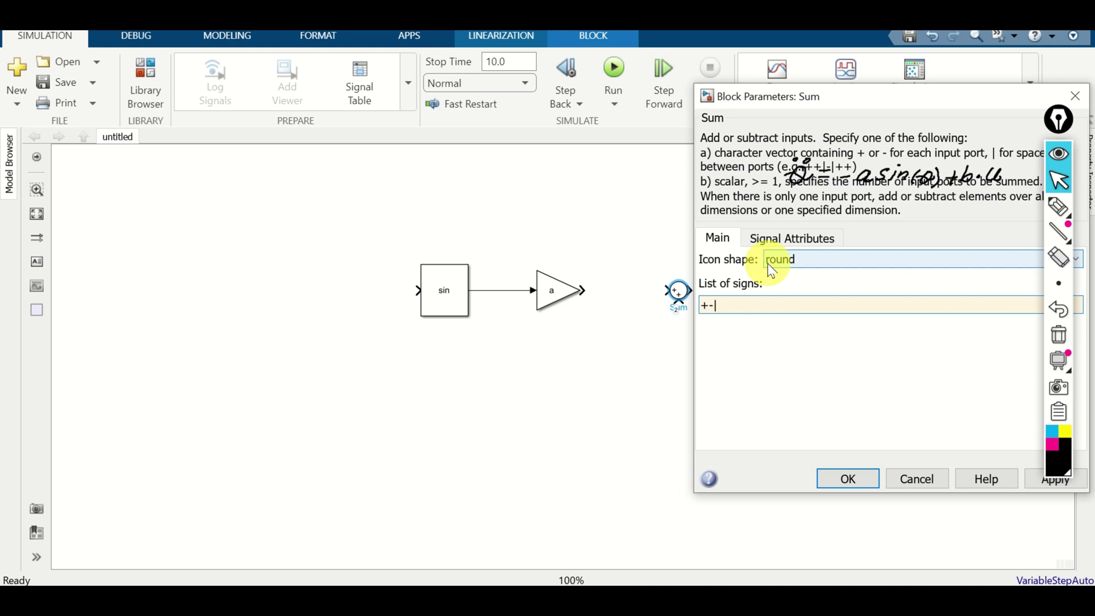
left_click(844, 477)
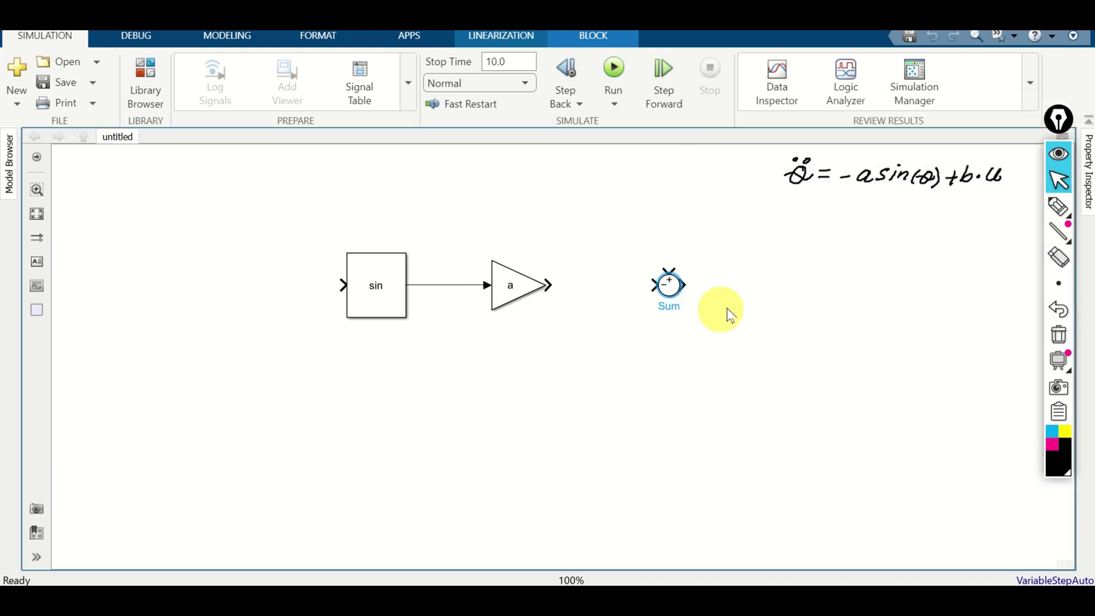
Connect the output of the a gain to the minus input of the Sum block.
scroll(724, 311, "up", 2)
scroll(764, 269, "up", 3)
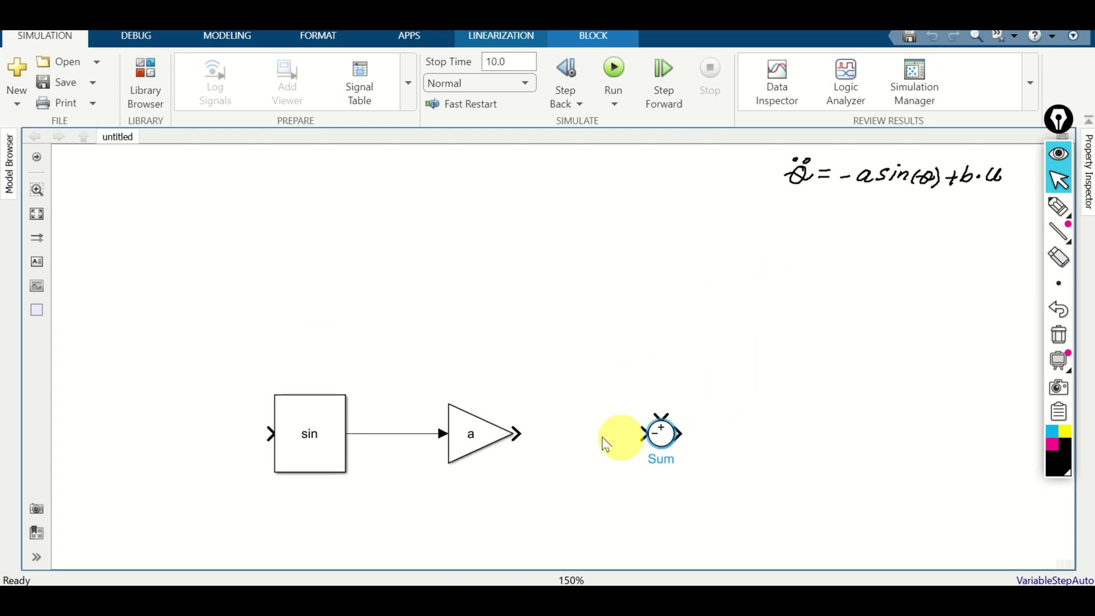
left_click_drag(519, 433, 653, 434)
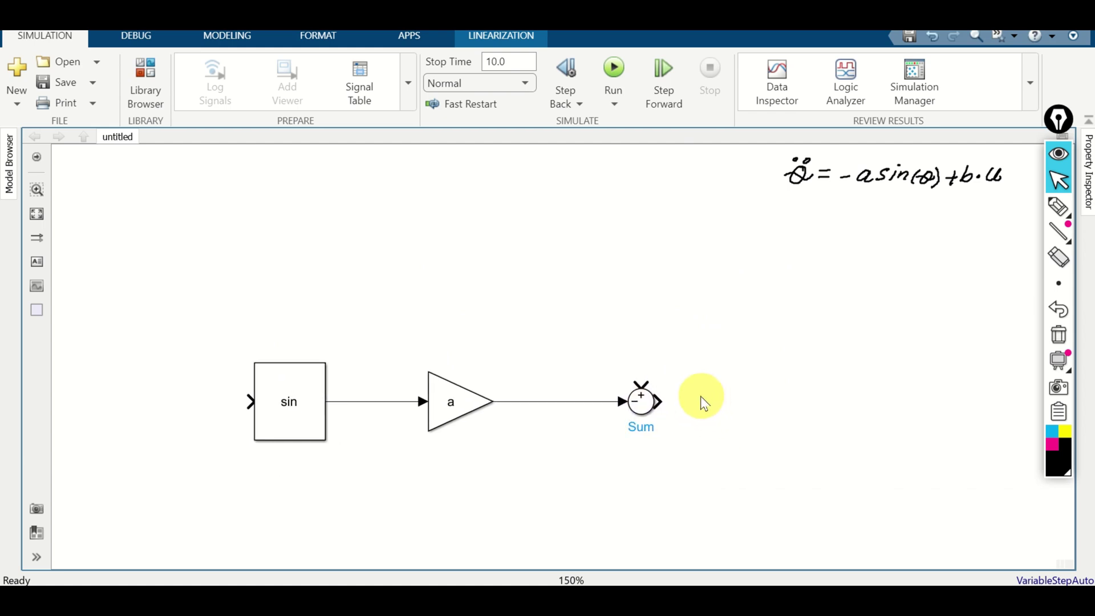
Add a second Gain block above the Sum block and set its gain to b.
scroll(682, 402, "up", 1)
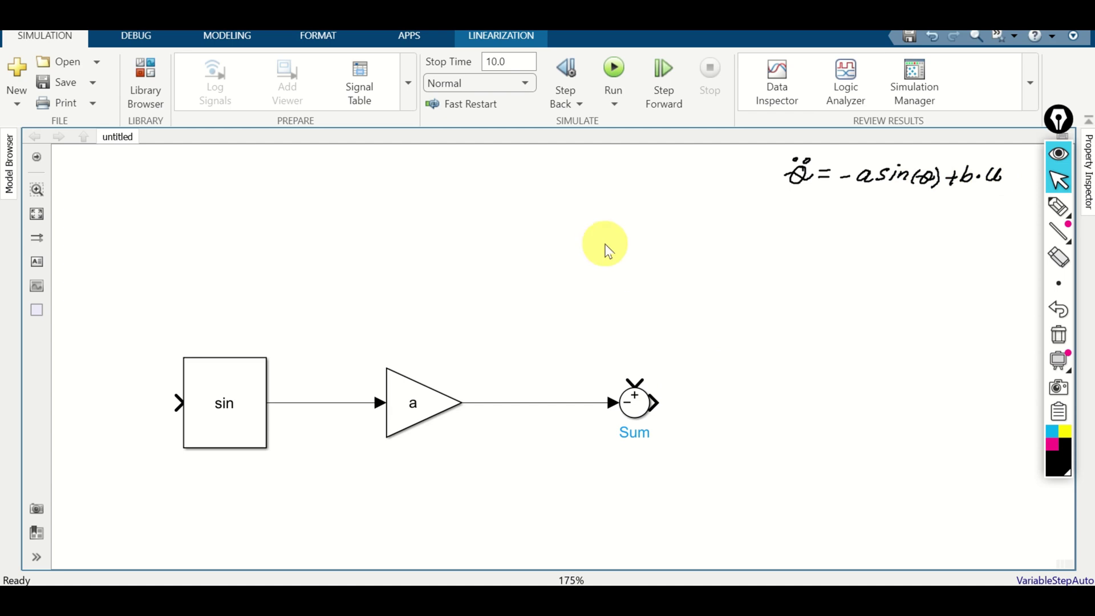
double_click(625, 253)
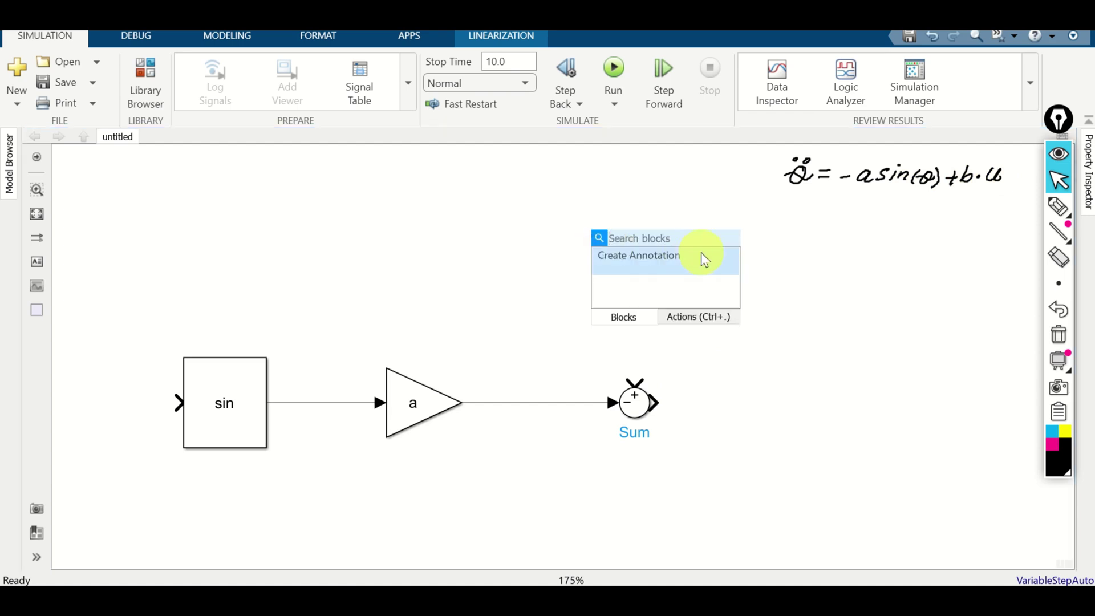
type("gain")
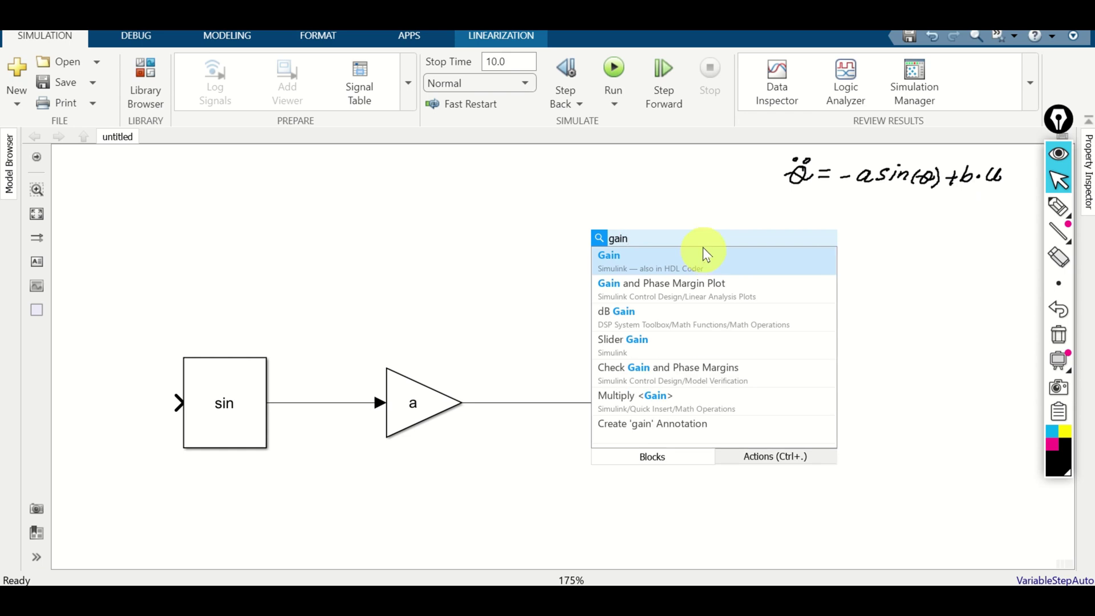
key("Return")
double_click(616, 246)
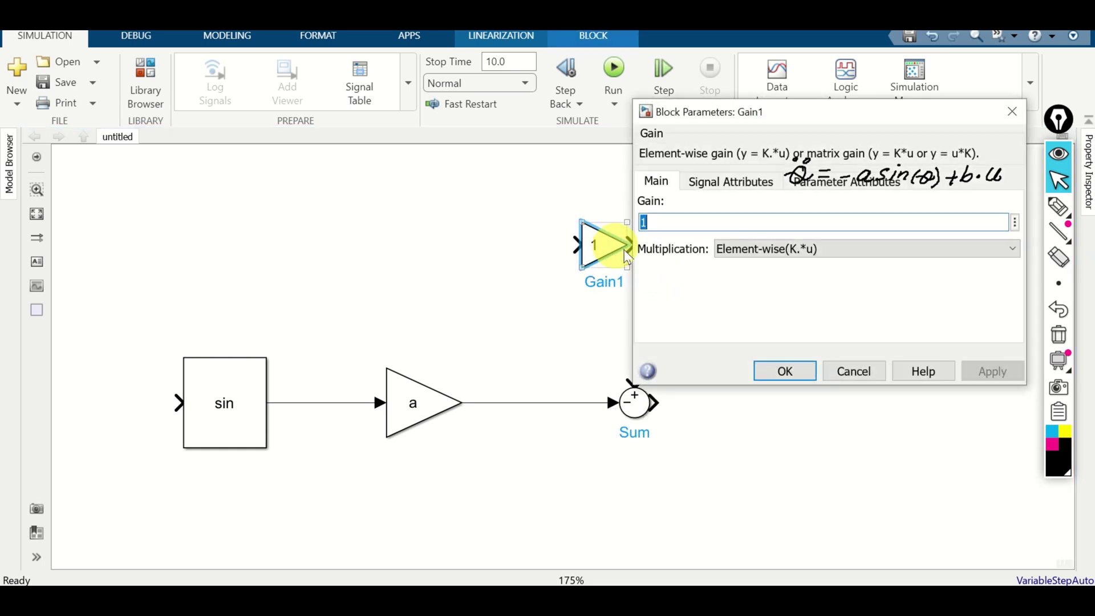
type("b")
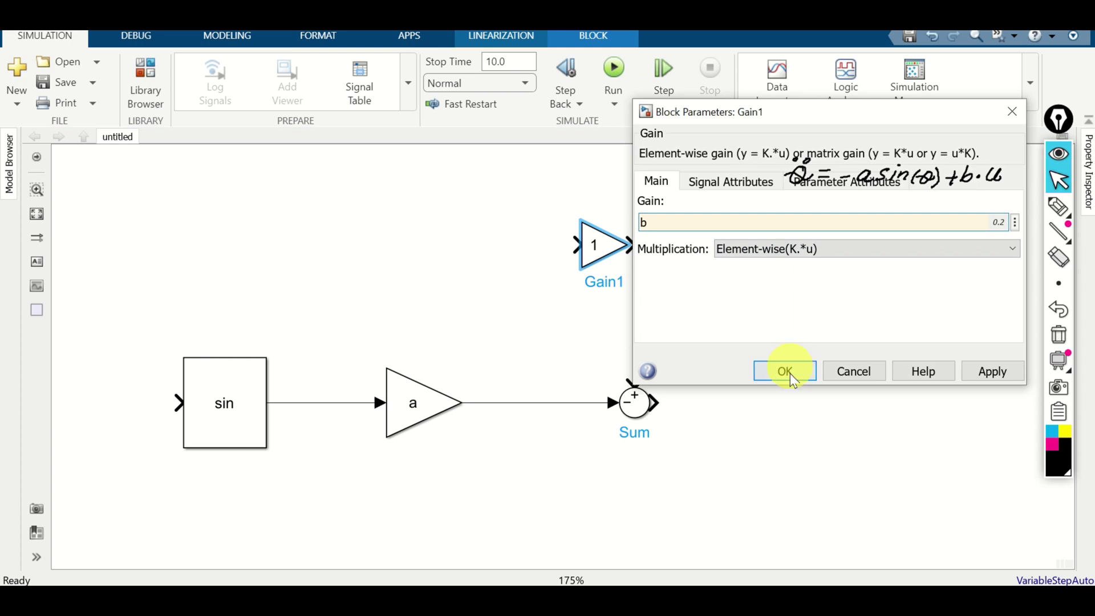
left_click(787, 371)
Connect the b gain's output to the Sum block's plus input and align the enlarged b gain above the a gain.
left_click_drag(633, 246, 635, 386)
left_click_drag(599, 244, 466, 288)
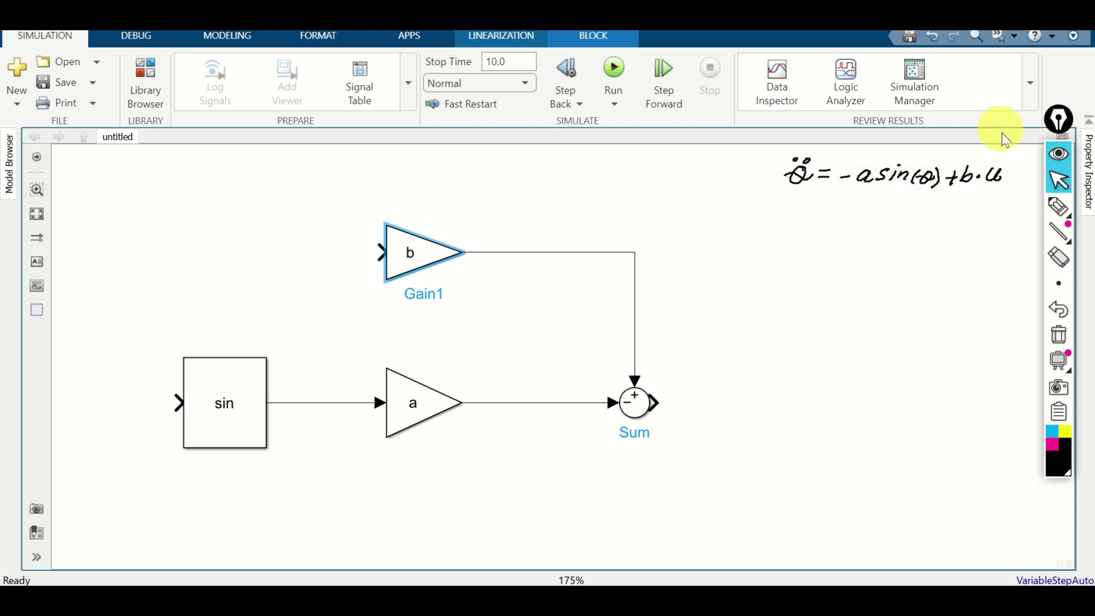
Add an Integrator block after the Sum block and connect the Sum output to its input.
double_click(719, 416)
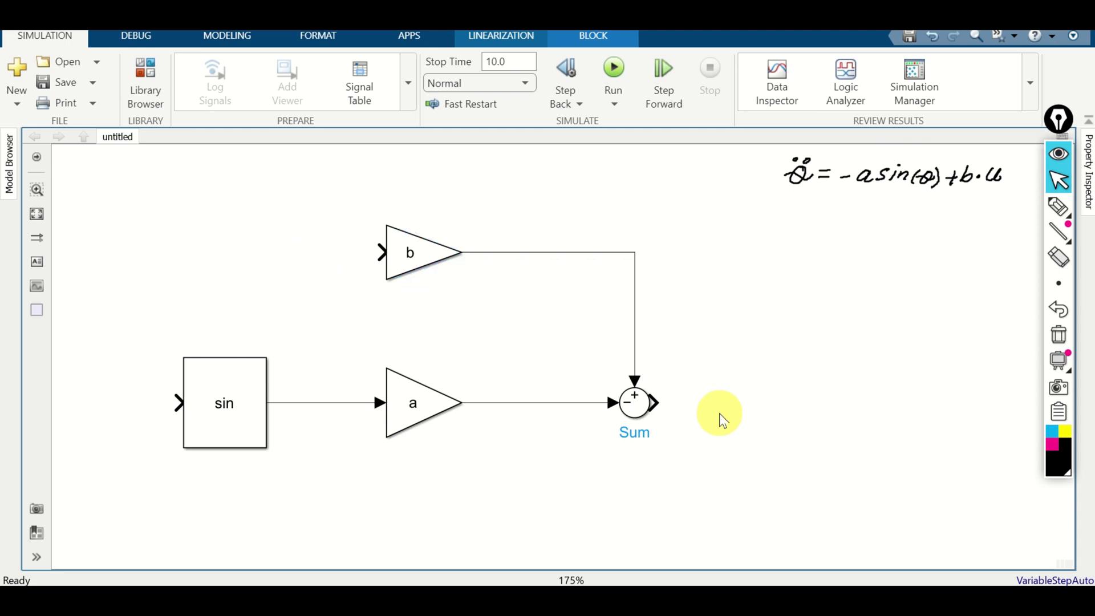
type("inte")
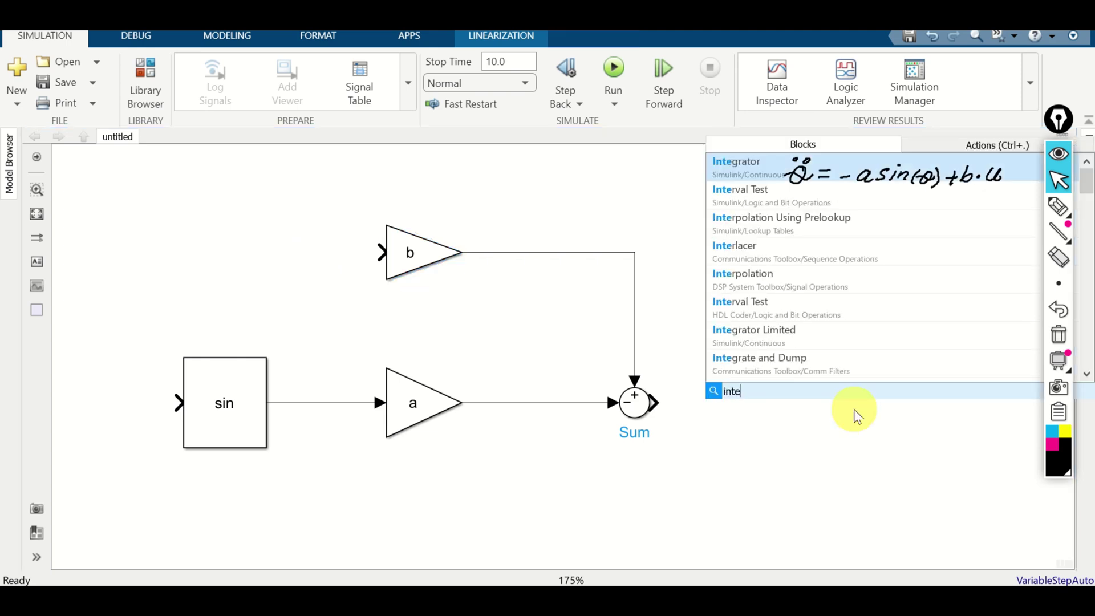
left_click(735, 162)
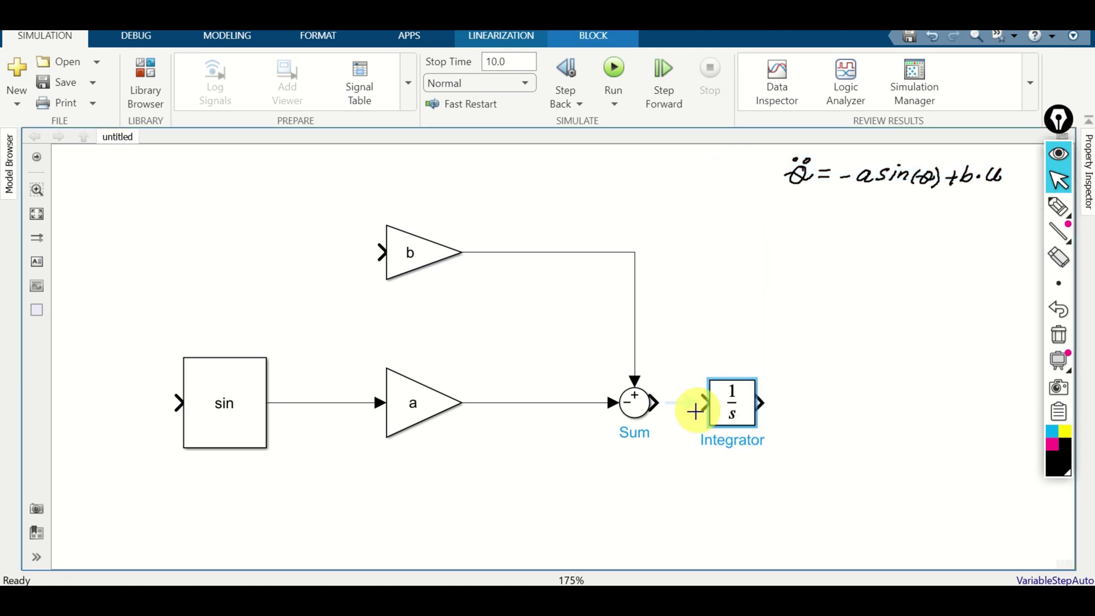
left_click_drag(705, 404, 694, 413)
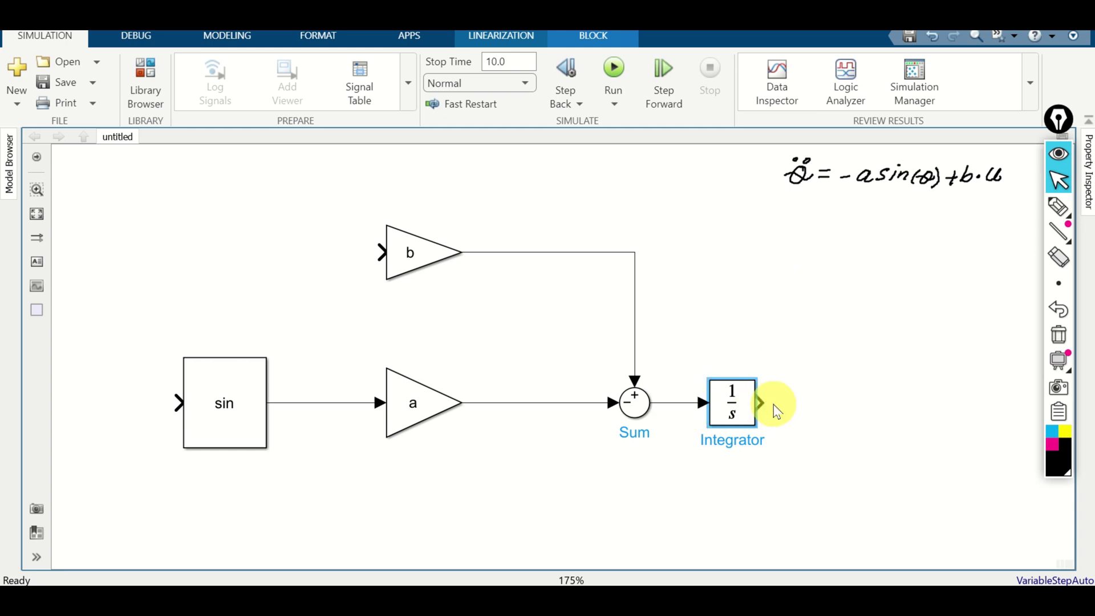
Set the Integrator block's initial condition to the workspace variable dtheta0.
left_click(744, 418)
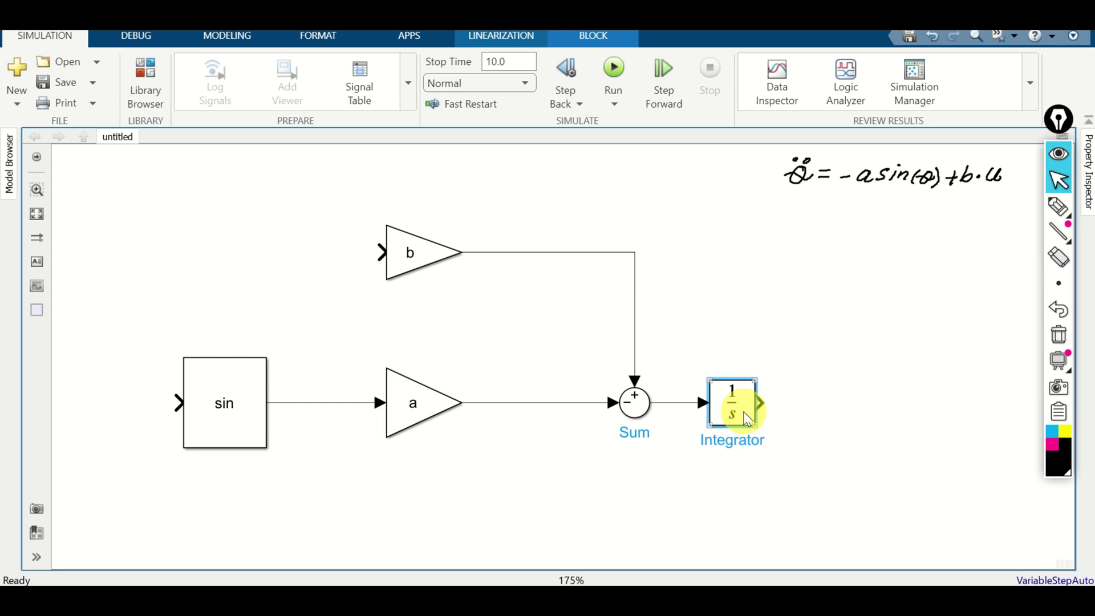
double_click(744, 418)
double_click(468, 318)
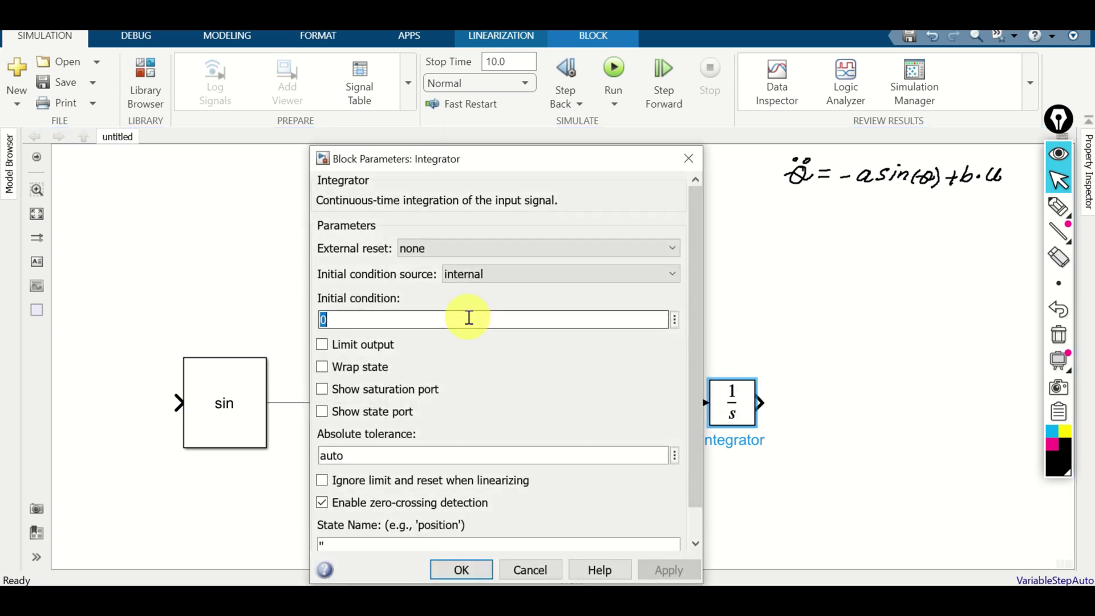
type("dtheta")
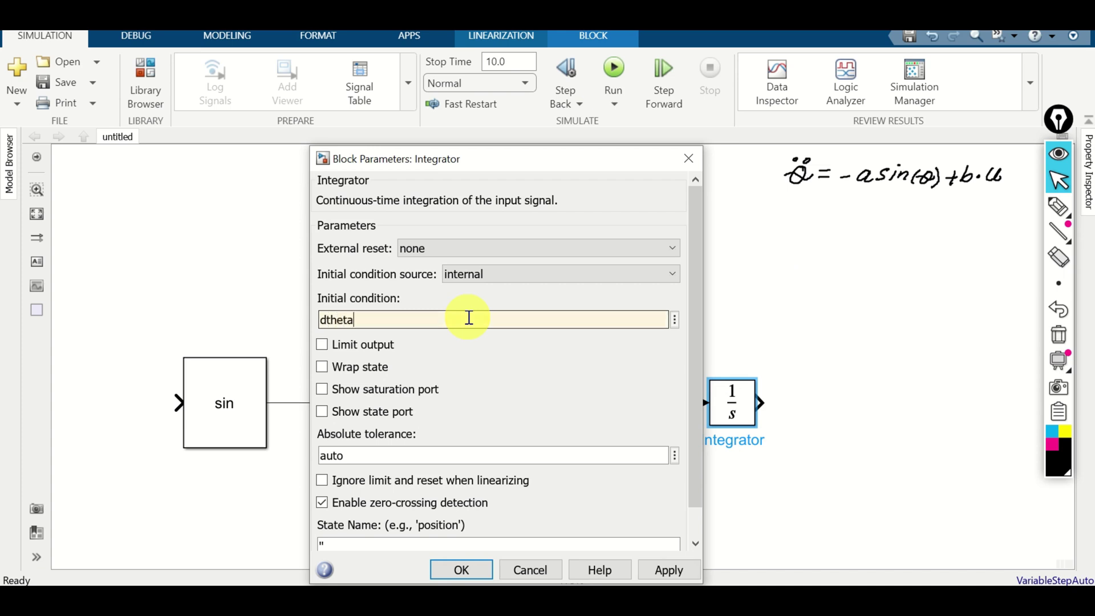
type("0")
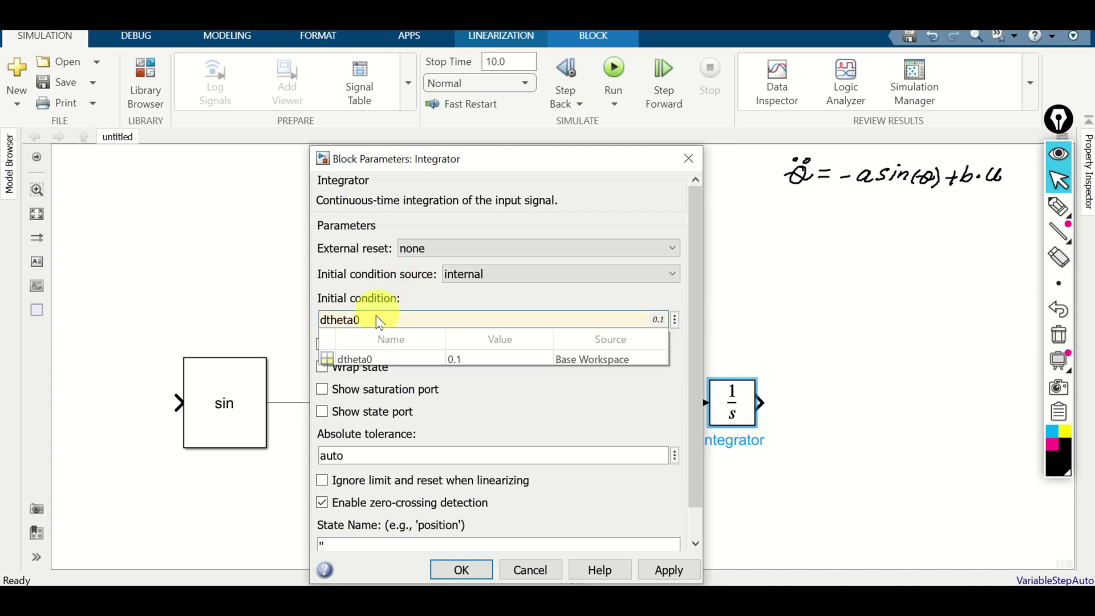
left_click(384, 361)
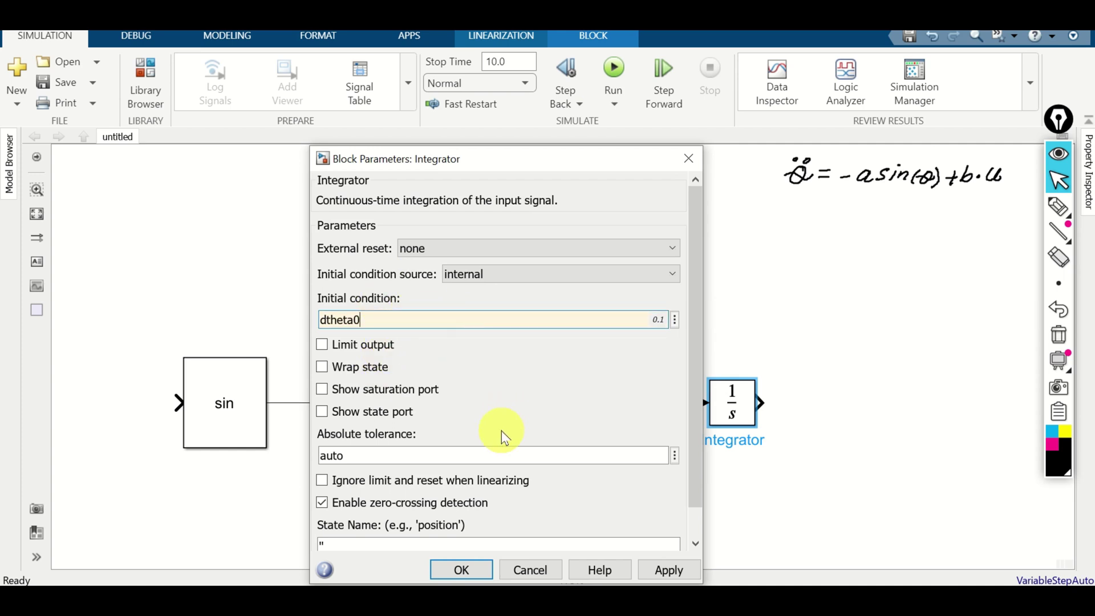
left_click(460, 569)
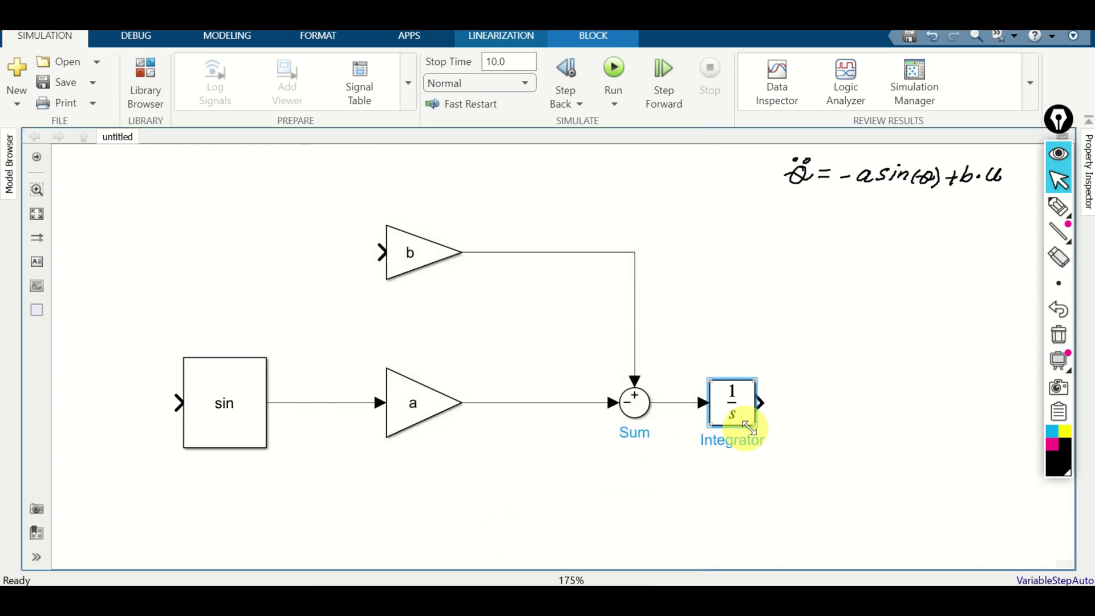
Add a second Integrator block in line after the first one and connect the first integrator's output to its input.
double_click(845, 411)
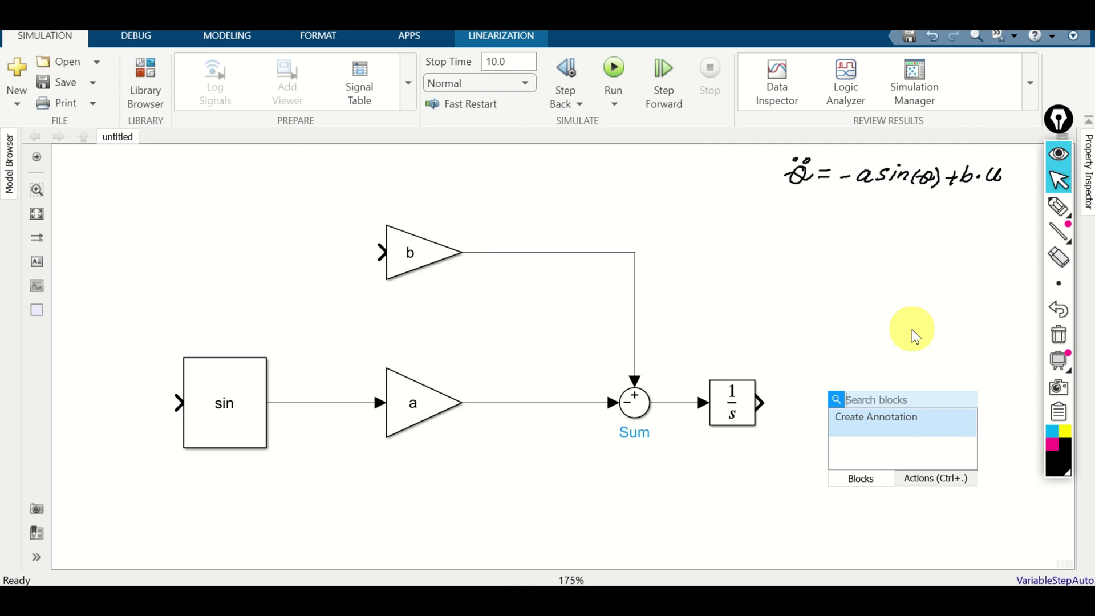
type("inte")
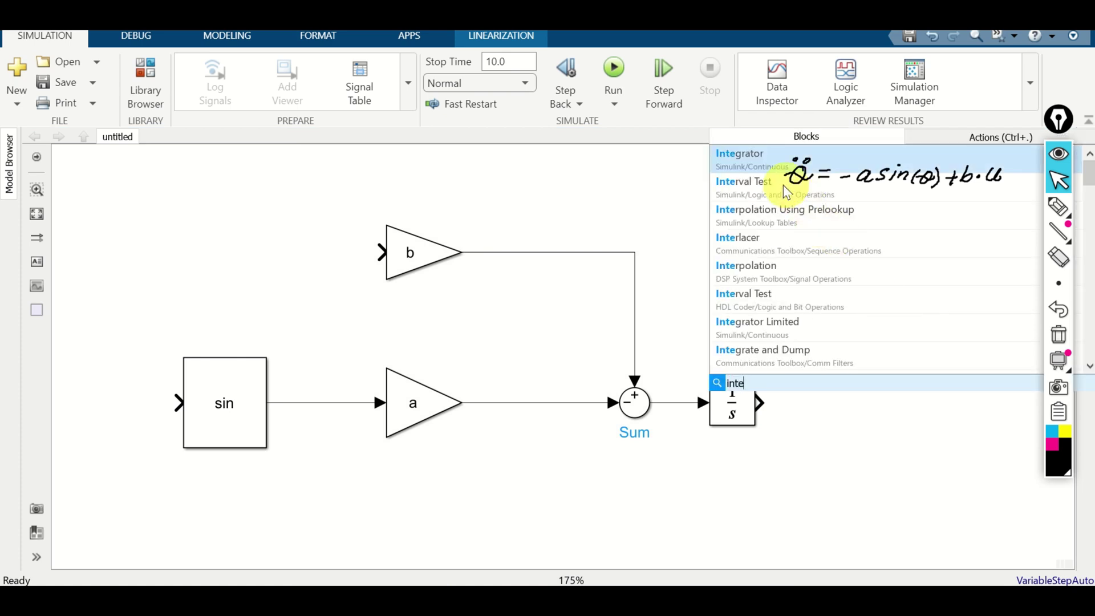
left_click(767, 174)
left_click_drag(747, 403, 854, 402)
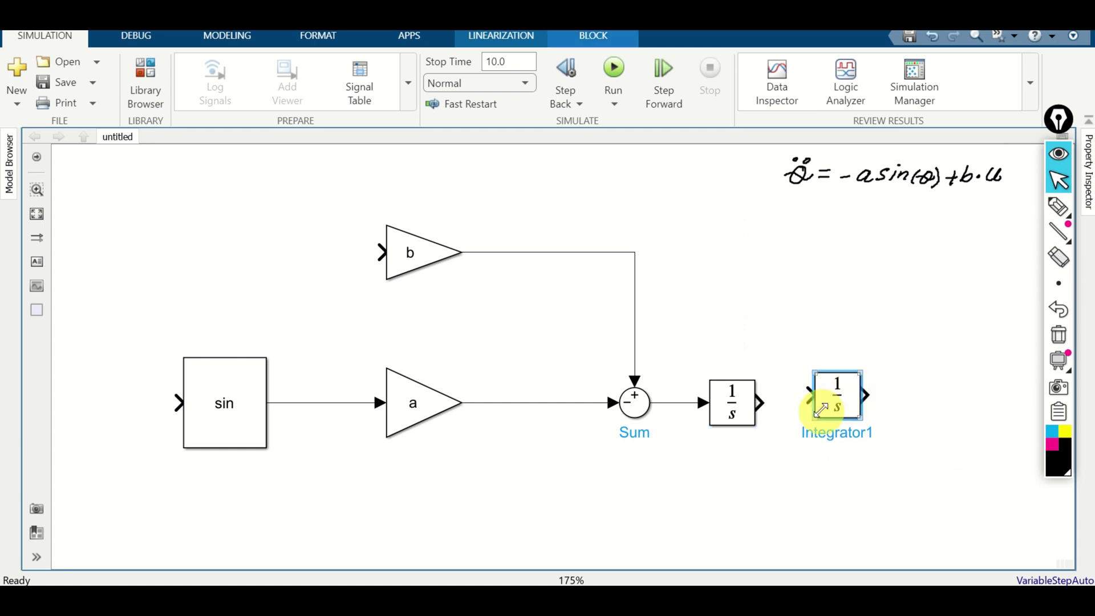
left_click(798, 403)
scroll(826, 431, "down", 1)
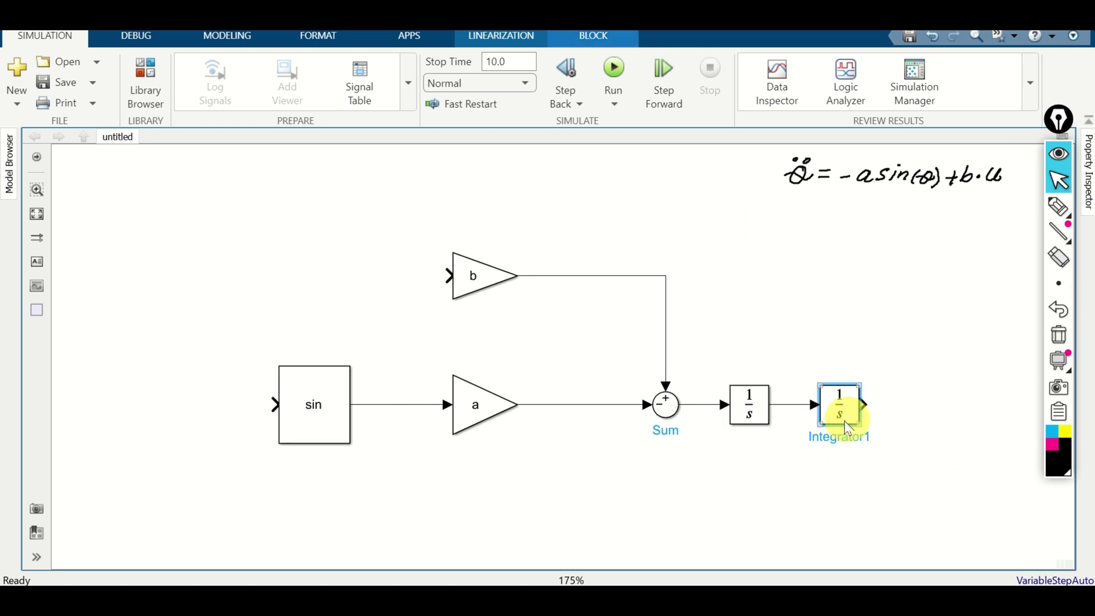
Connect the second integrator's output back to the sin block's input, routing the feedback line well below the blocks.
scroll(838, 437, "down", 1)
left_click_drag(894, 378, 302, 372)
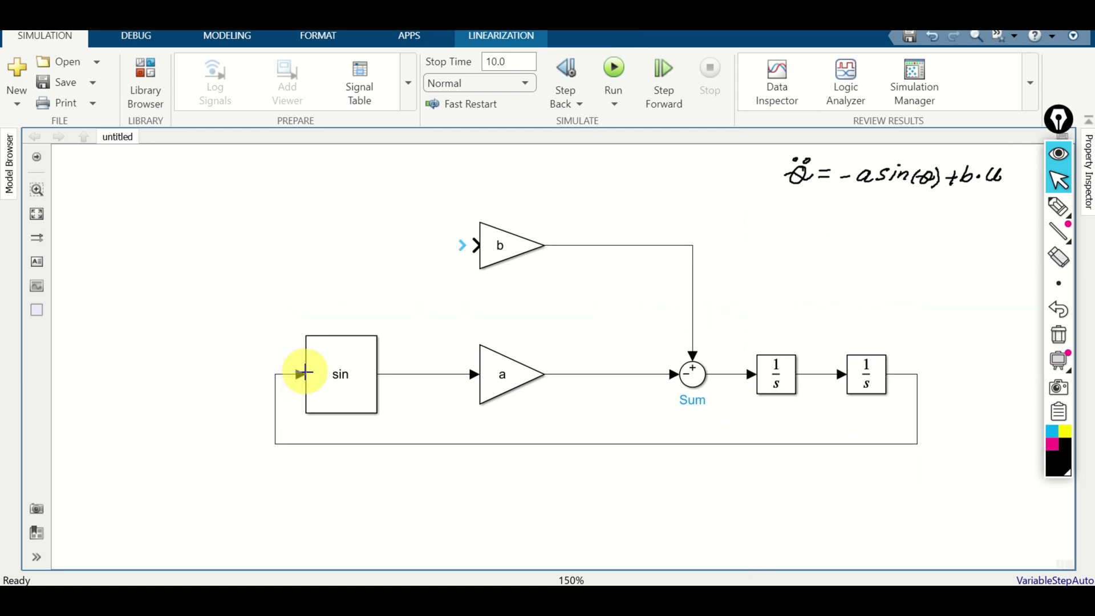
left_click_drag(493, 444, 500, 488)
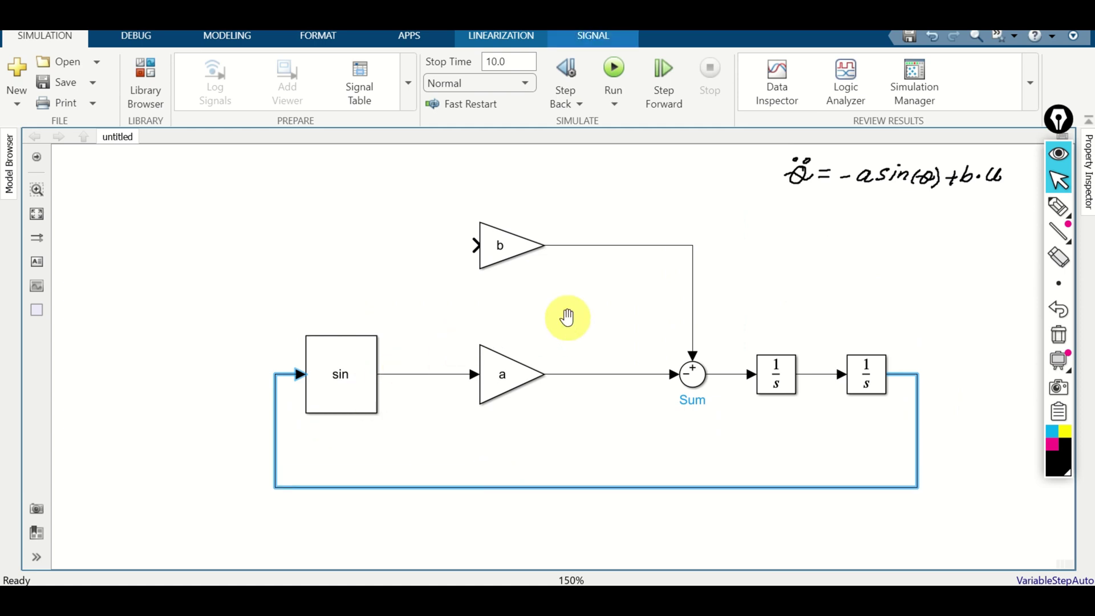
Add a Step source block in line with the b gain, connect it to the gain's input, and run the simulation.
left_click_drag(566, 317, 696, 326)
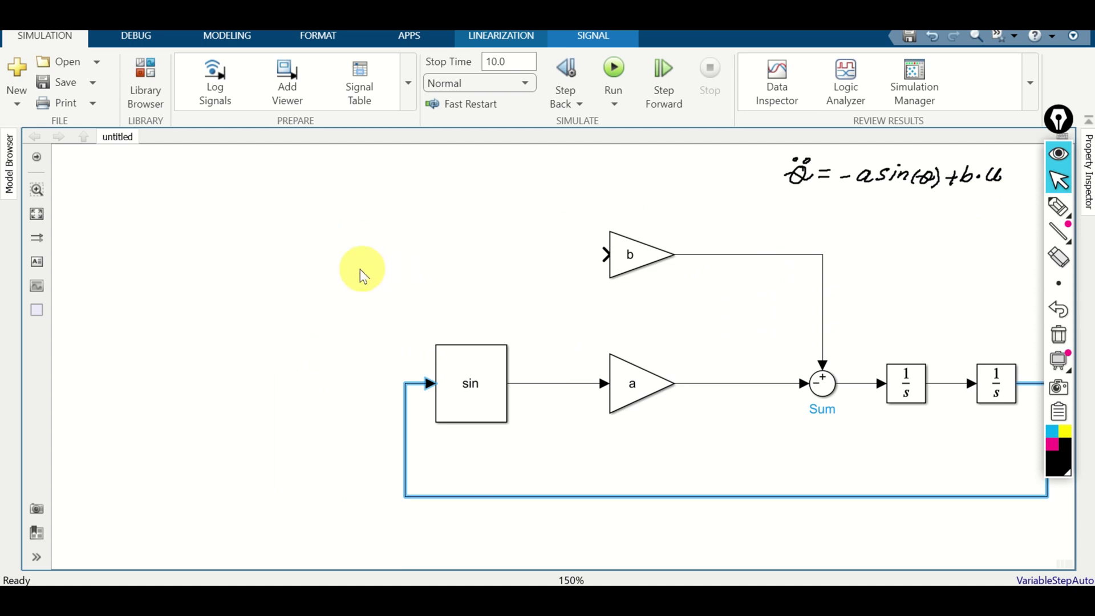
double_click(342, 261)
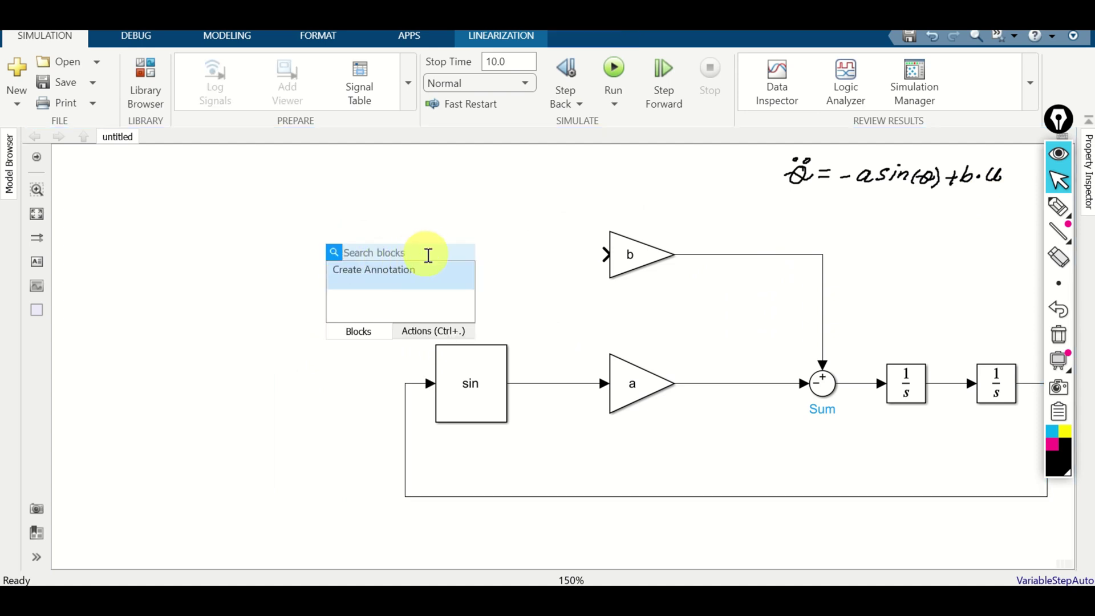
type("step")
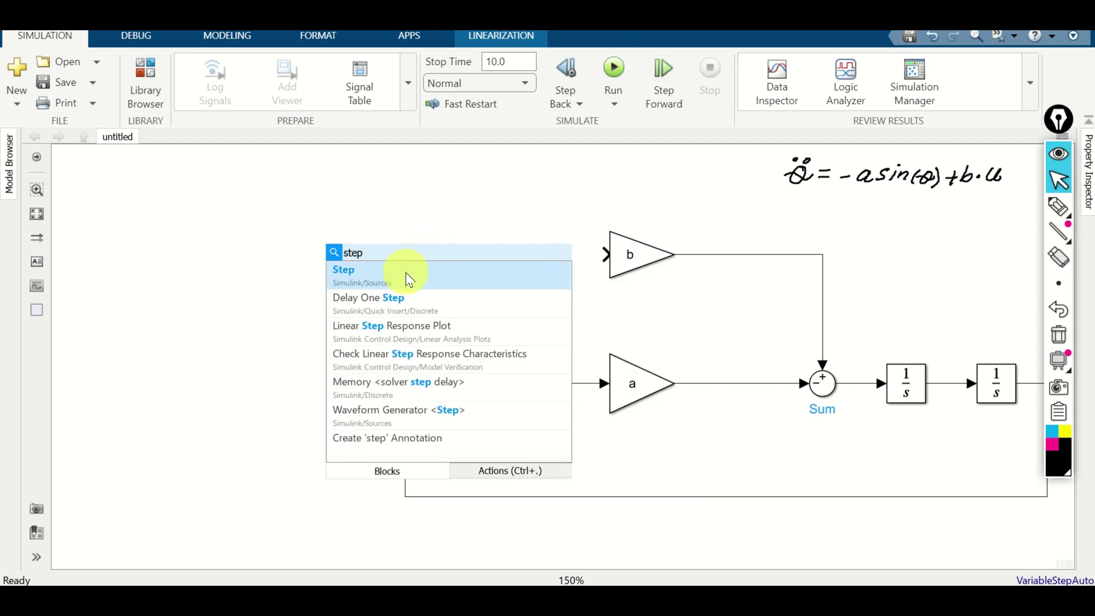
left_click(406, 272)
left_click_drag(365, 261, 606, 255)
left_click(342, 257)
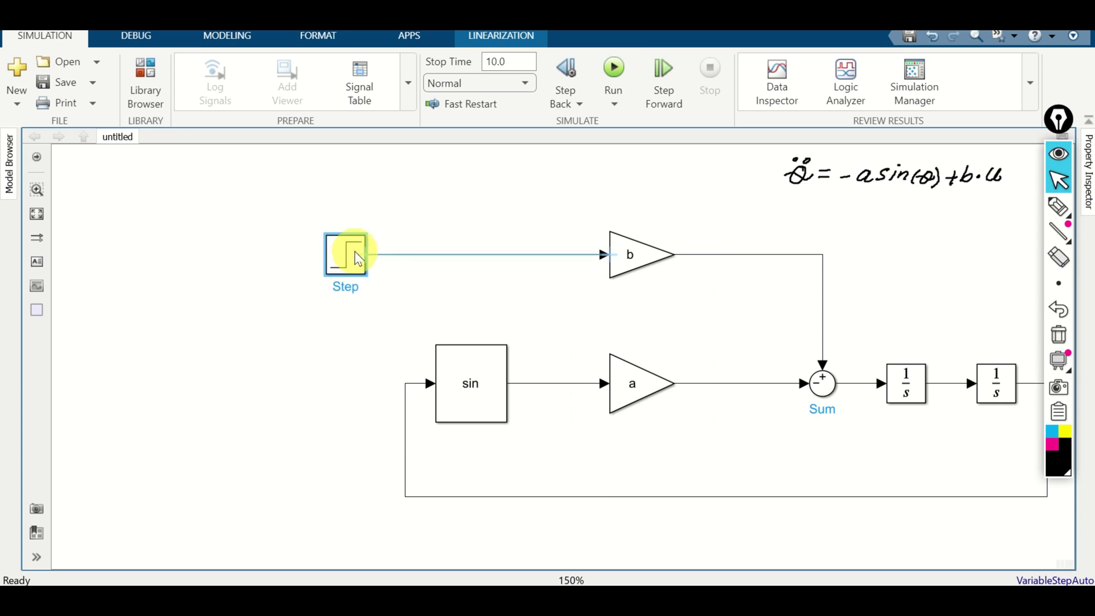
left_click_drag(357, 260, 417, 252)
left_click_drag(691, 333, 530, 330)
left_click(530, 330)
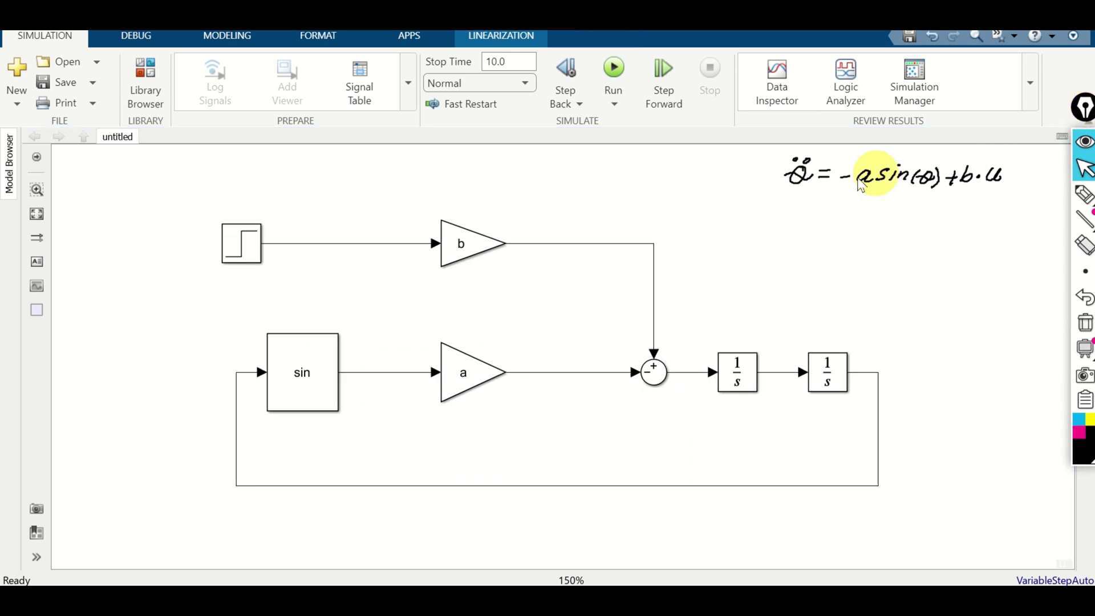
left_click(614, 70)
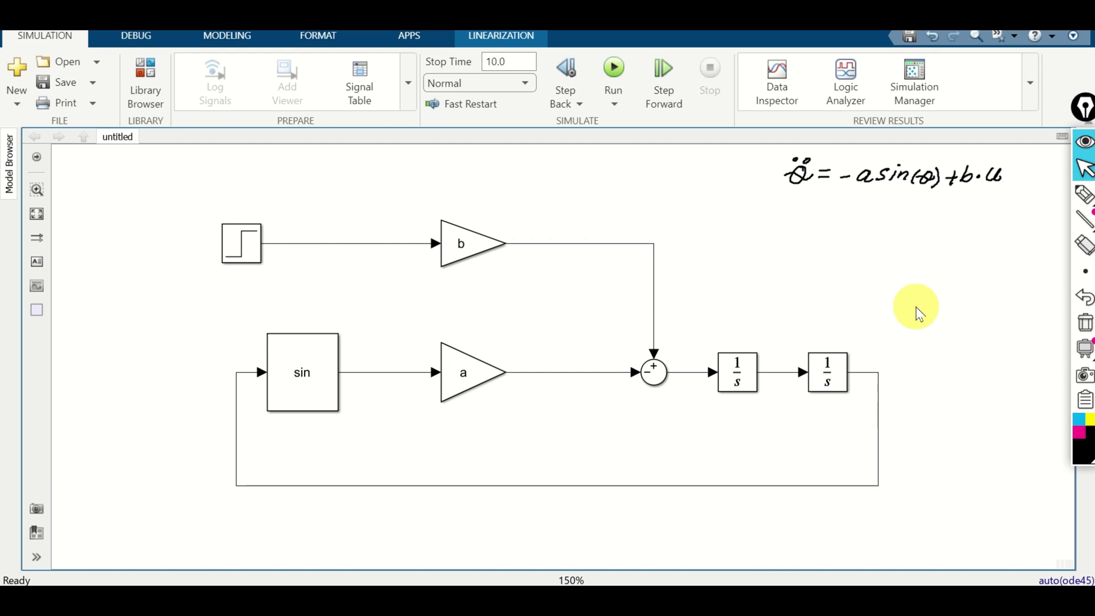
Add a Scope block above and beyond the second integrator and connect it to that integrator's output signal.
double_click(921, 265)
type("s")
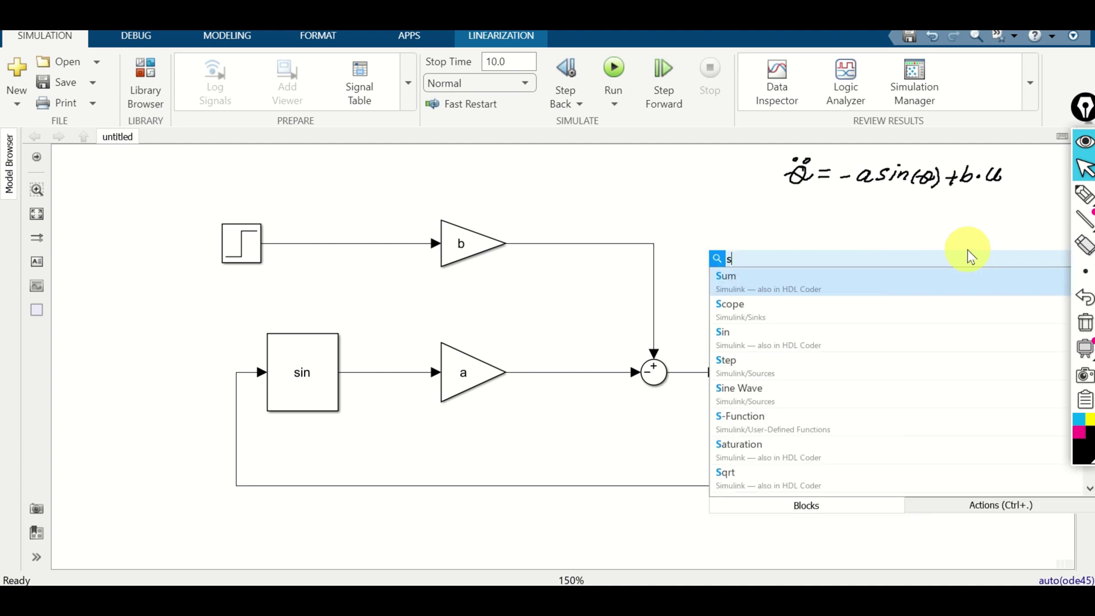
type("cope")
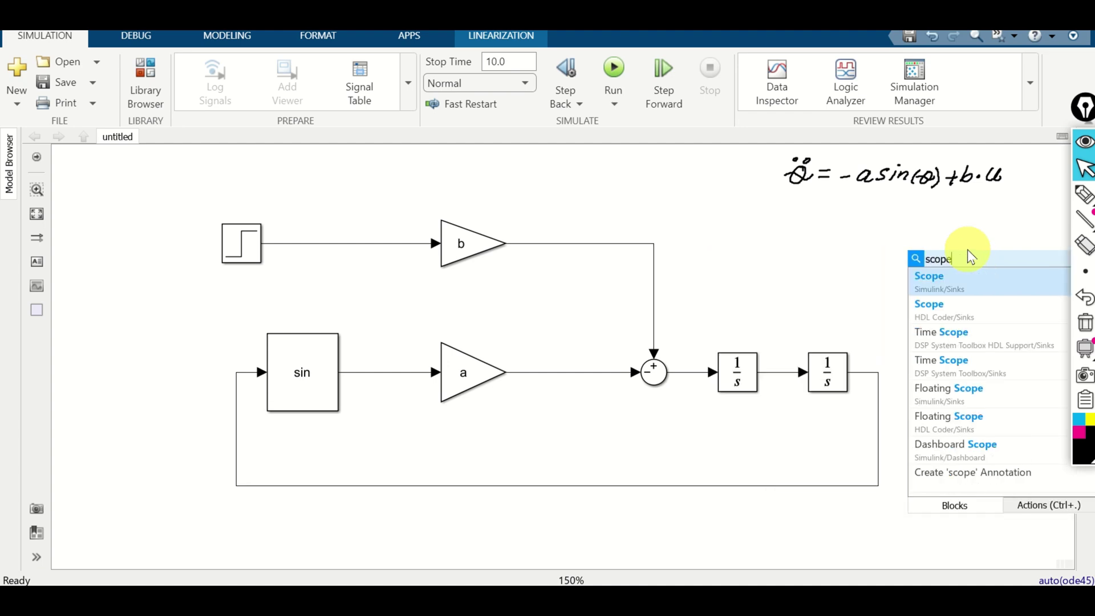
left_click(960, 294)
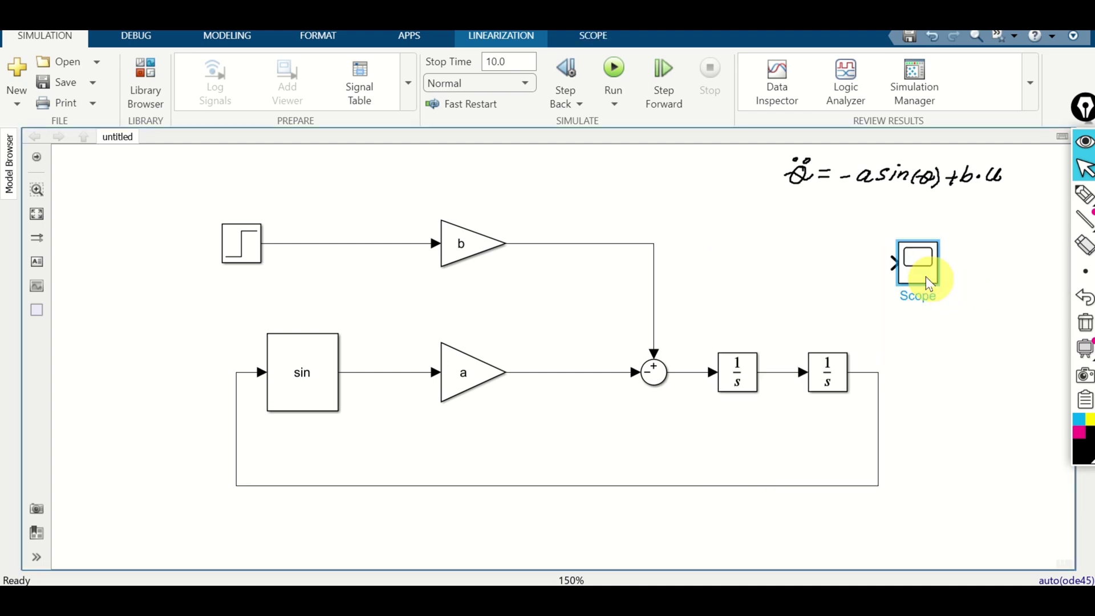
left_click_drag(926, 283, 866, 372)
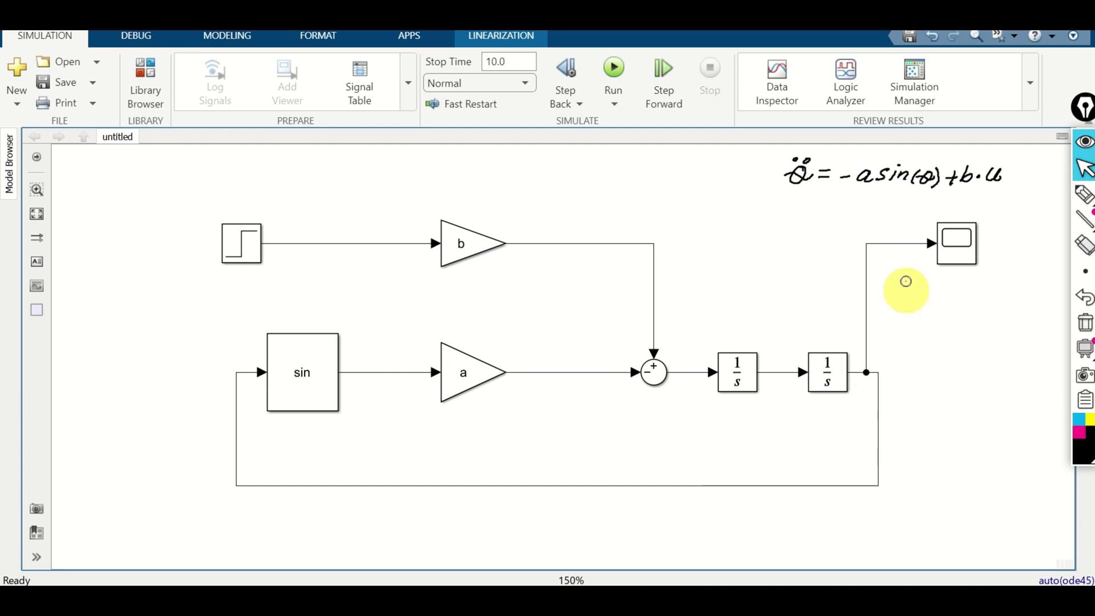
Run the simulation, examine the pendulum angle response in the Scope, and close the plot.
left_click(614, 67)
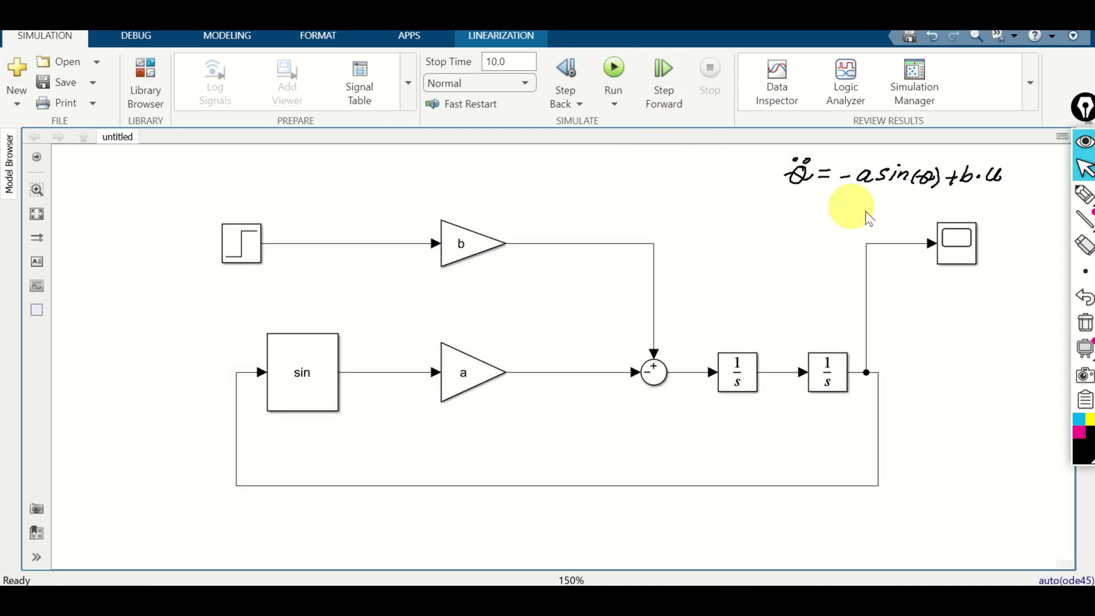
double_click(956, 249)
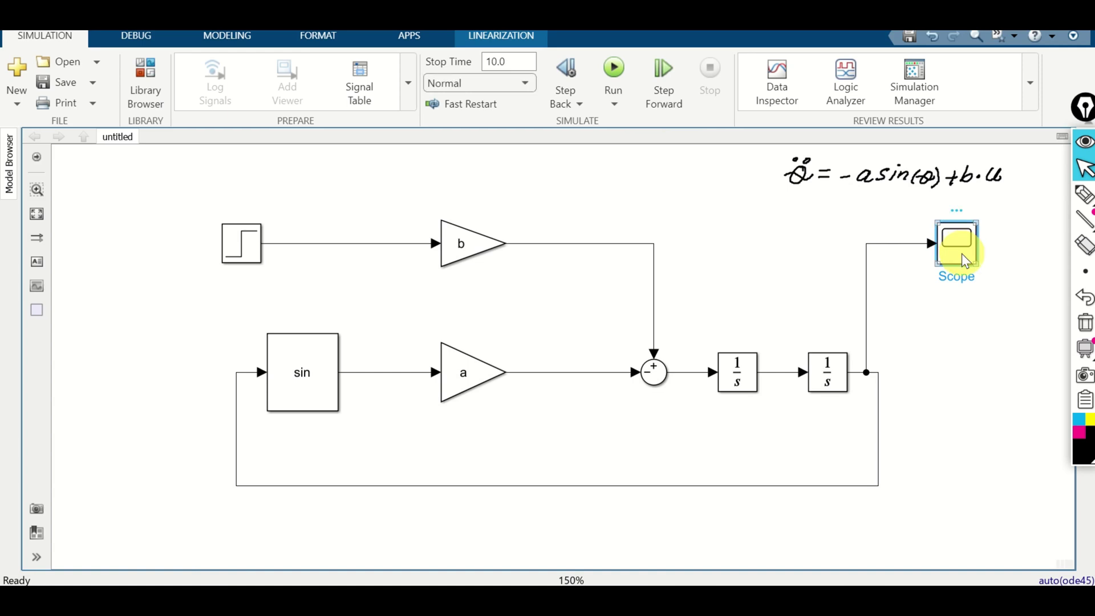
left_click(967, 260)
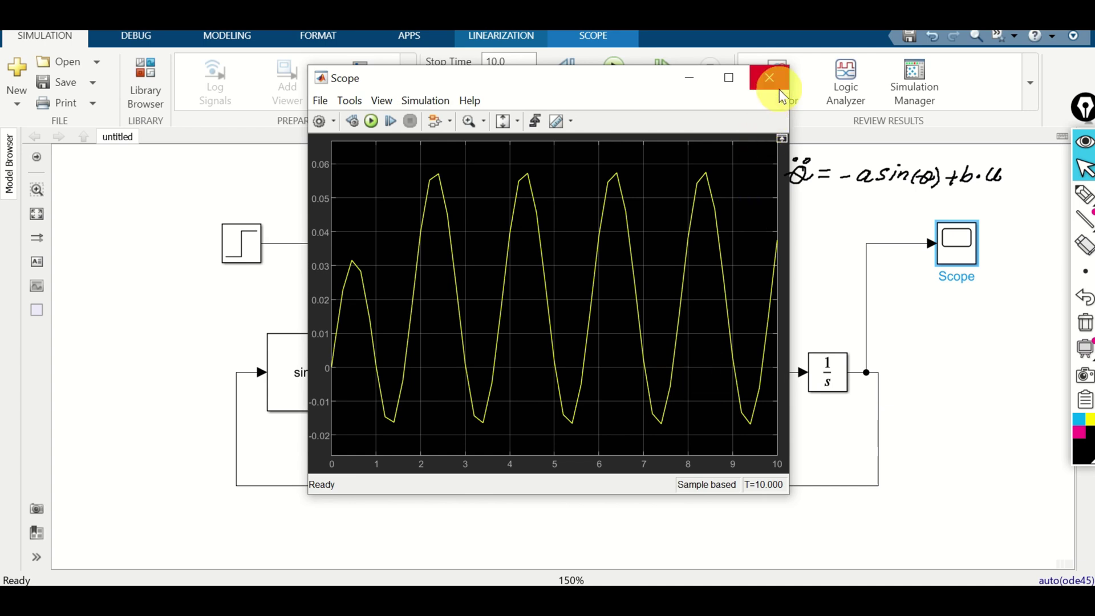
left_click(769, 78)
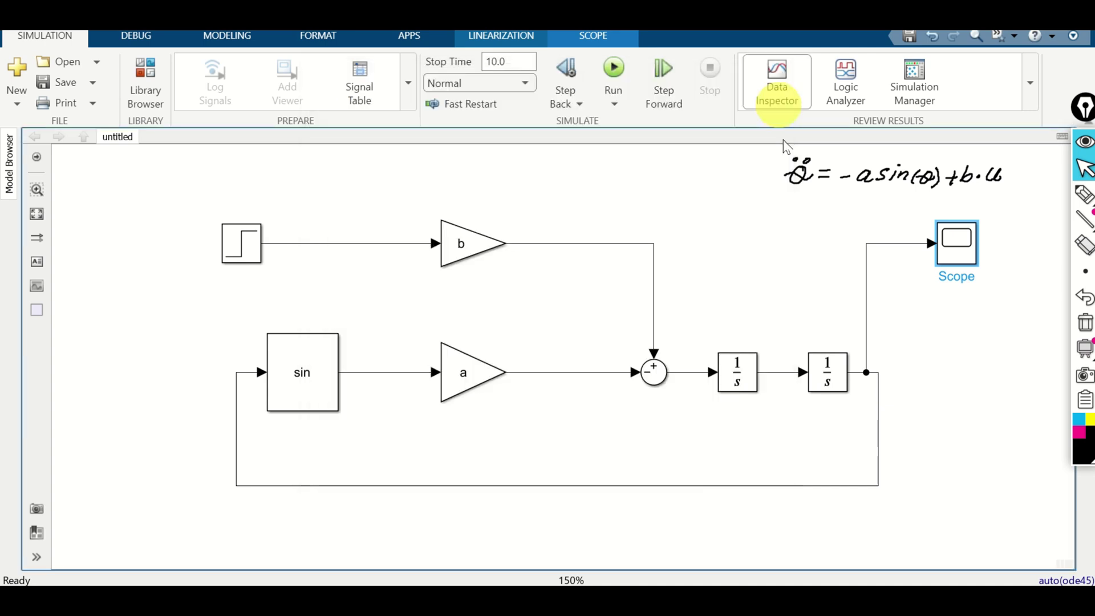
Set the second integrator's initial condition to the workspace variable theta0.
double_click(826, 379)
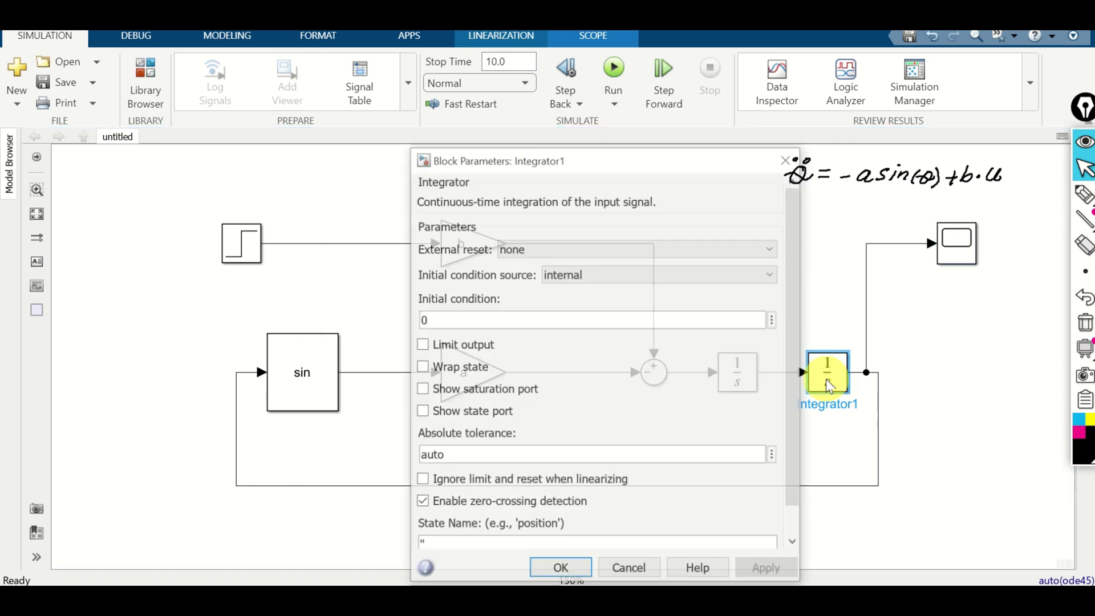
double_click(512, 324)
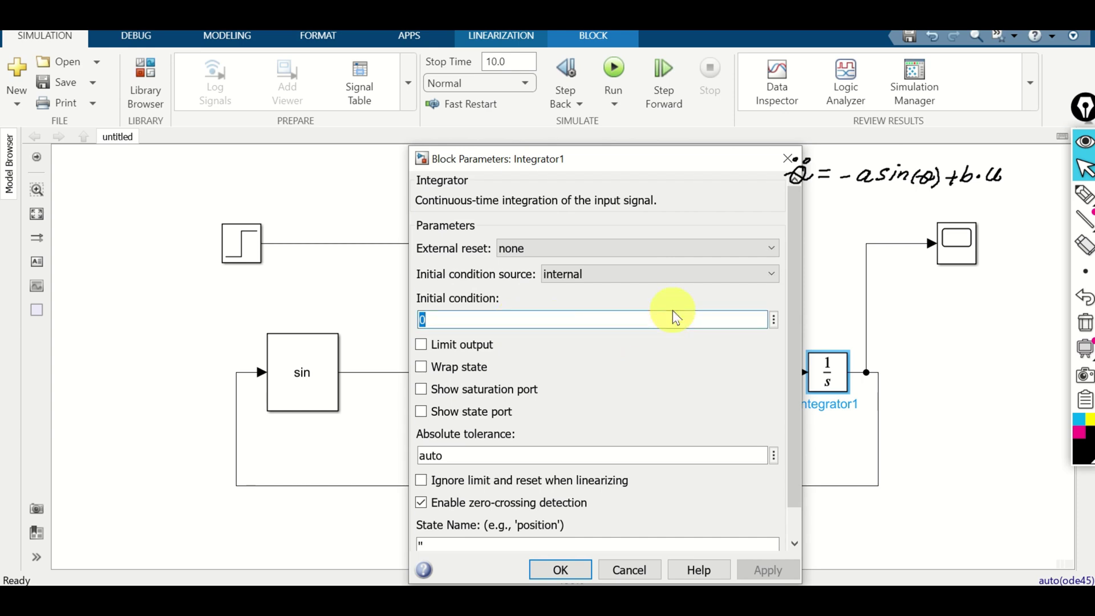
type("t")
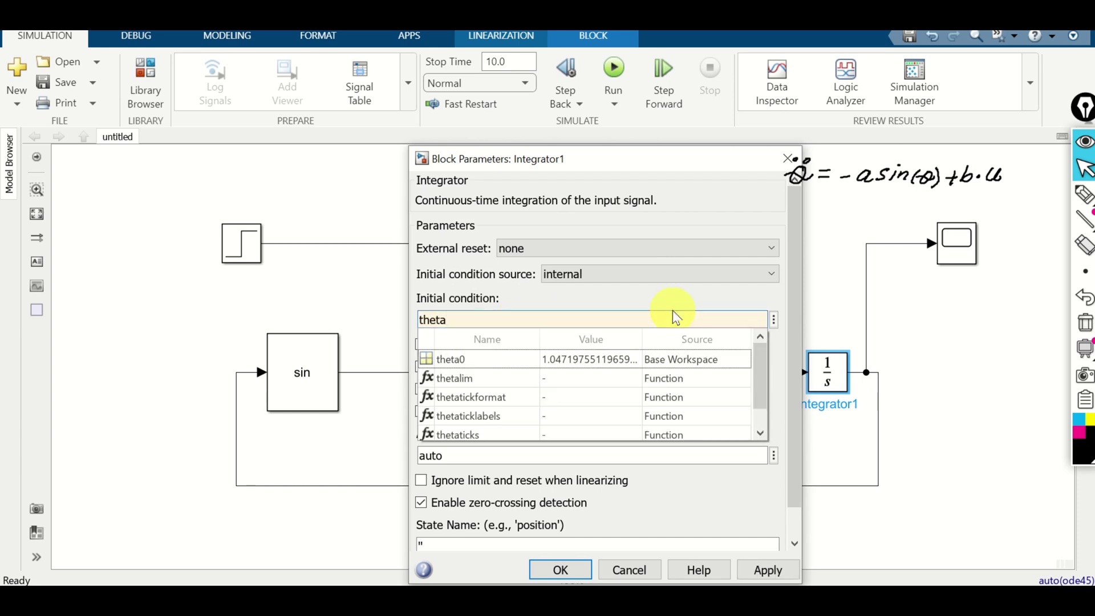
type("heta")
left_click(476, 359)
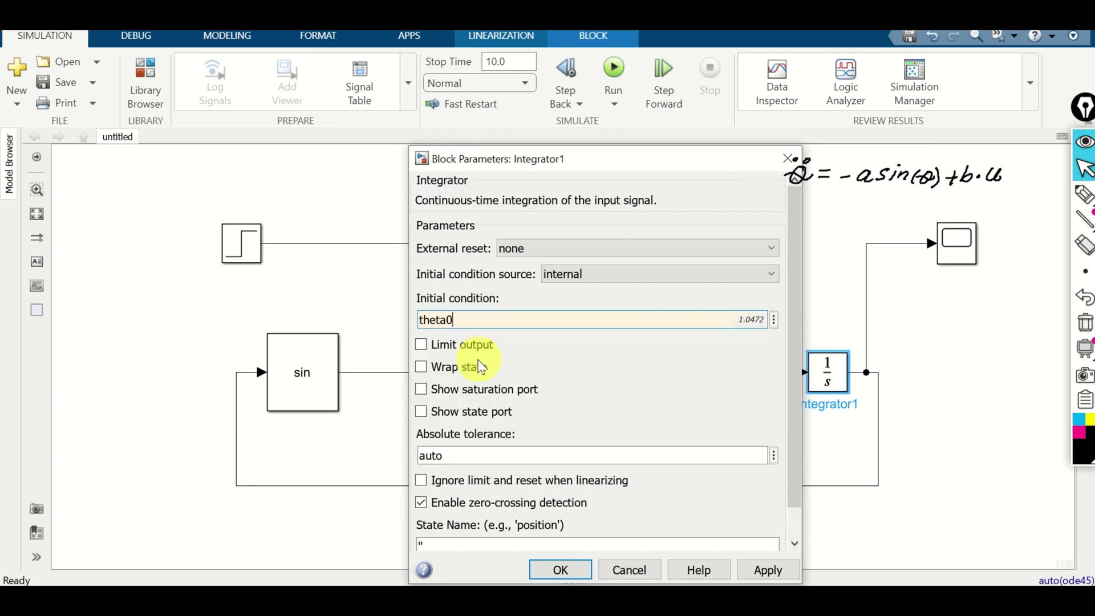
left_click(767, 570)
left_click(560, 570)
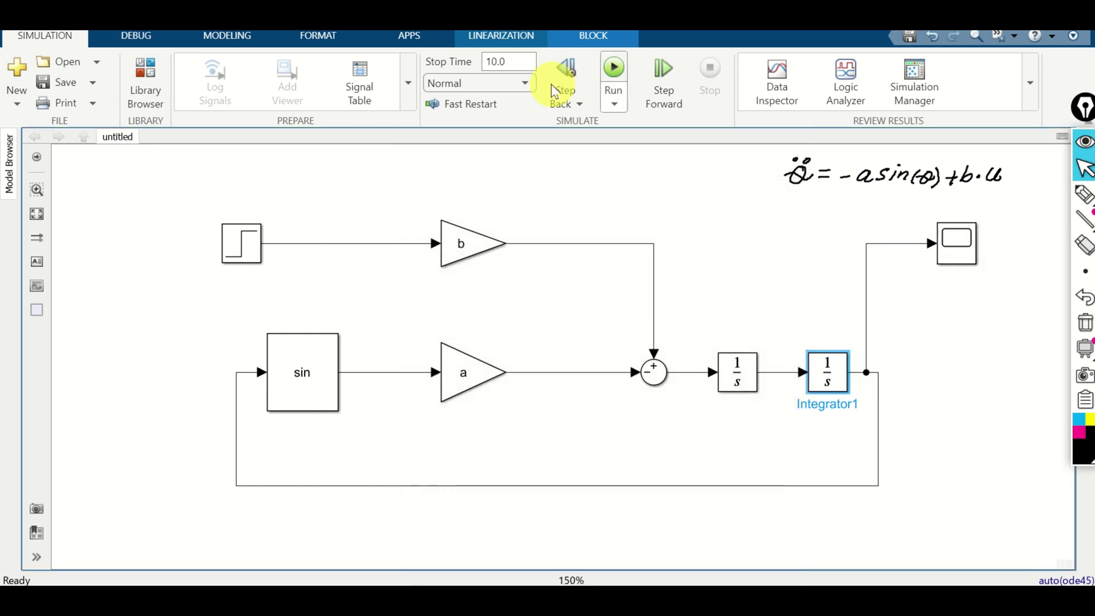
Rerun the simulation with the theta0 initial condition, examine the angle response in the Scope, and close the plot.
left_click(613, 71)
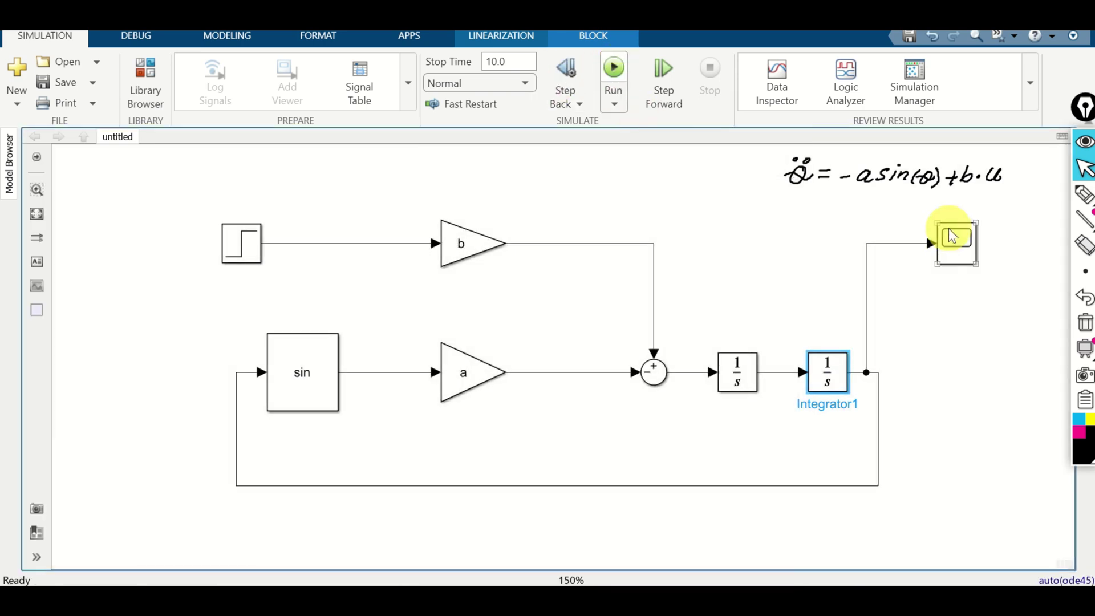
double_click(961, 242)
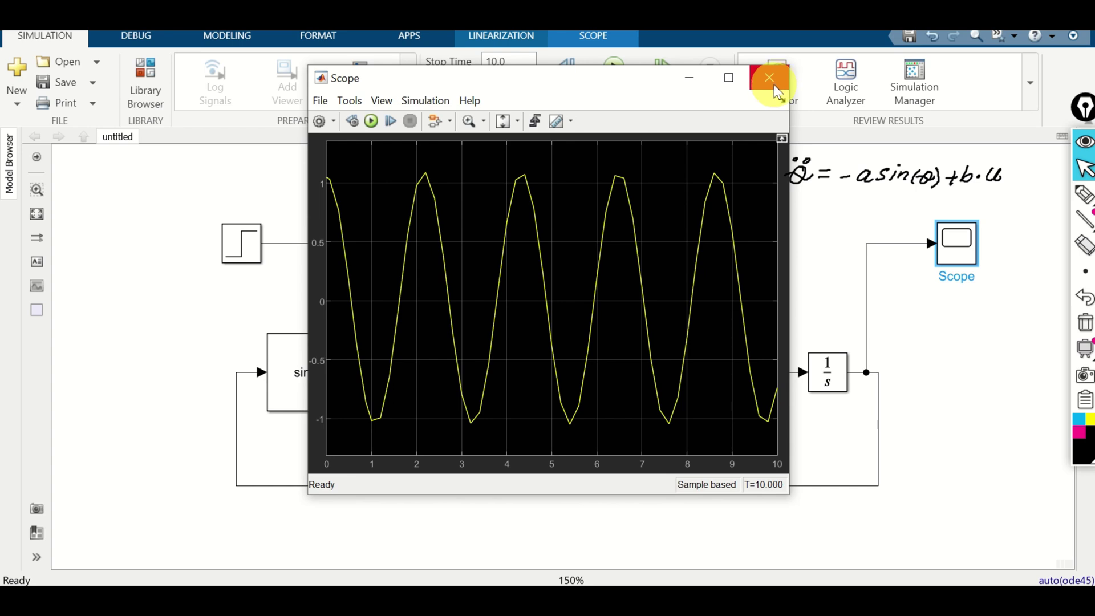
left_click(777, 93)
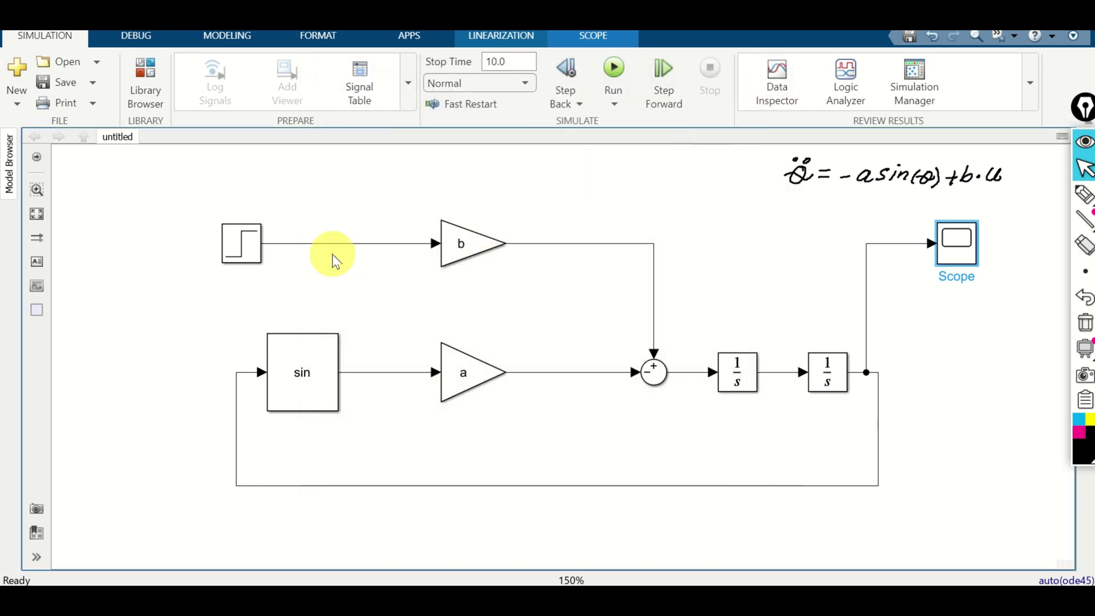
Clear the handwritten equation, then add an Outport block in line with the second integrator and connect it to the integrator's output.
left_click_drag(908, 361, 732, 360)
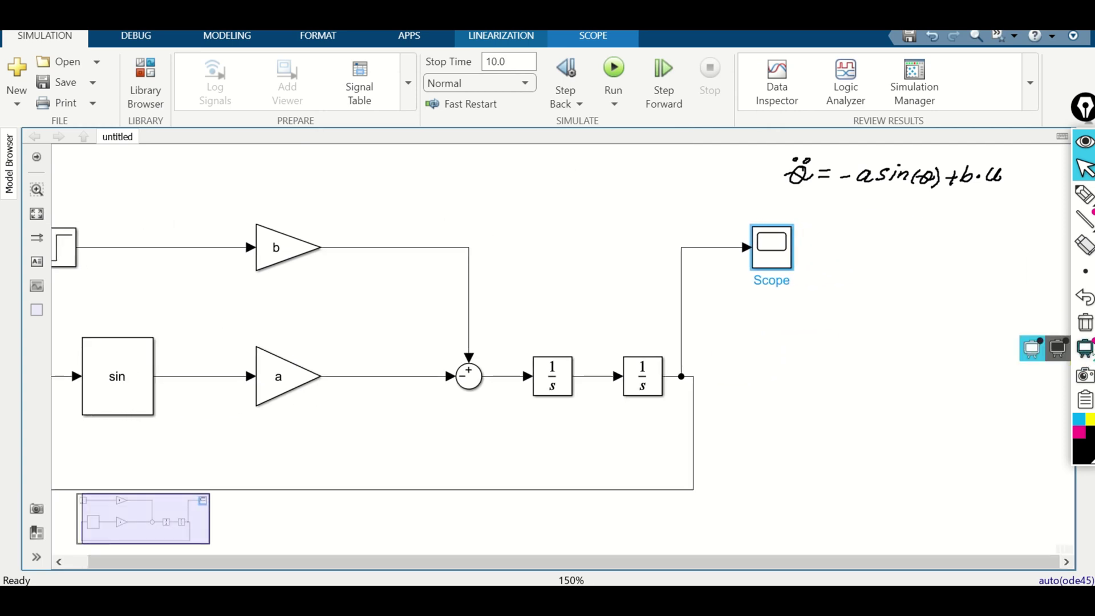
left_click(1085, 323)
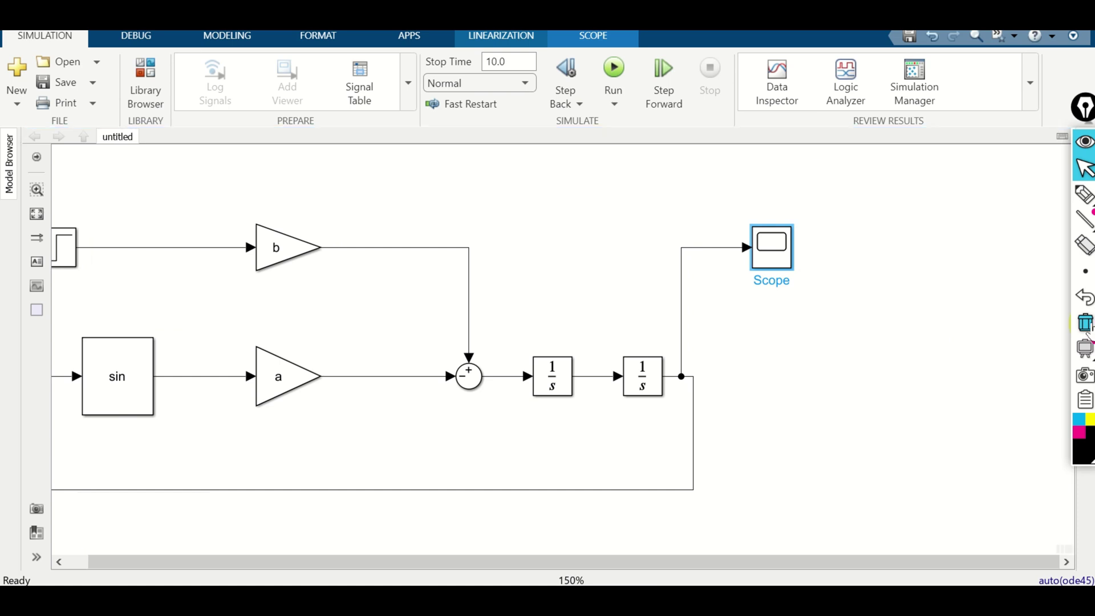
double_click(794, 370)
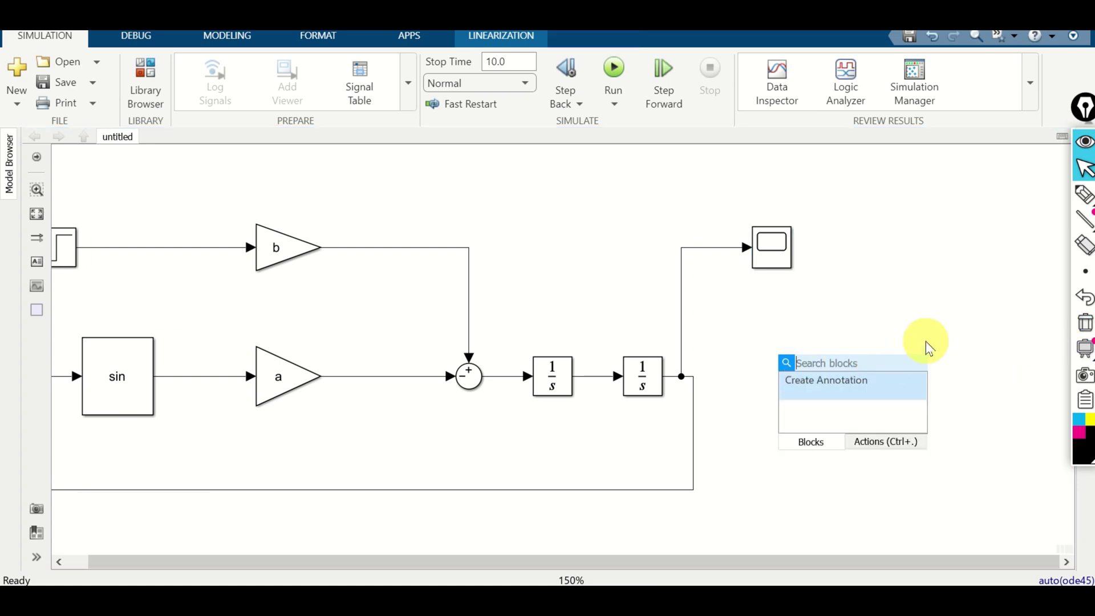
type("outp")
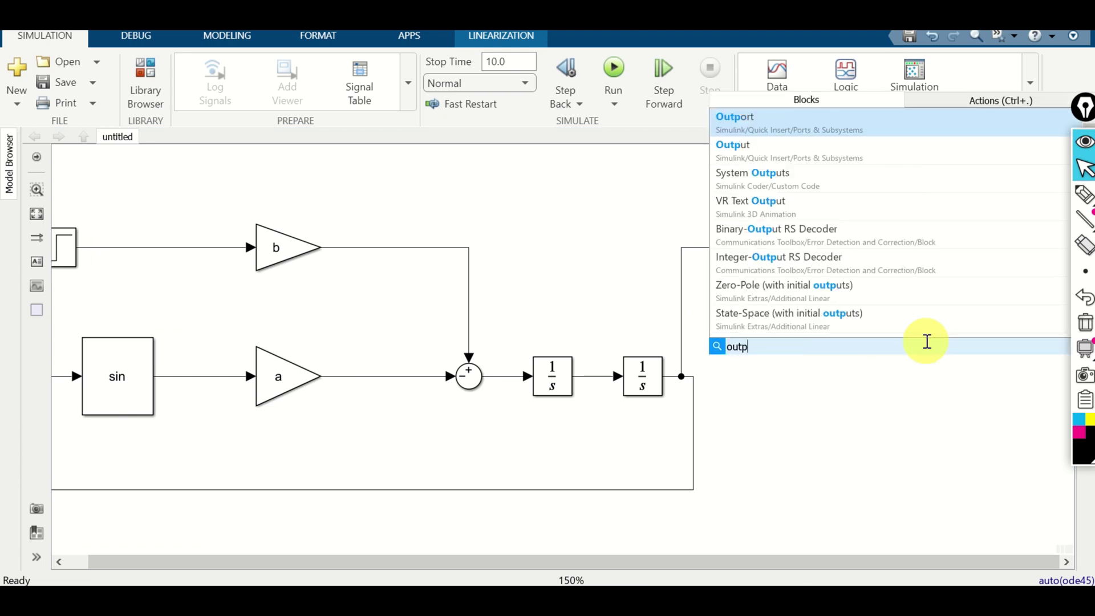
key("BackSpace")
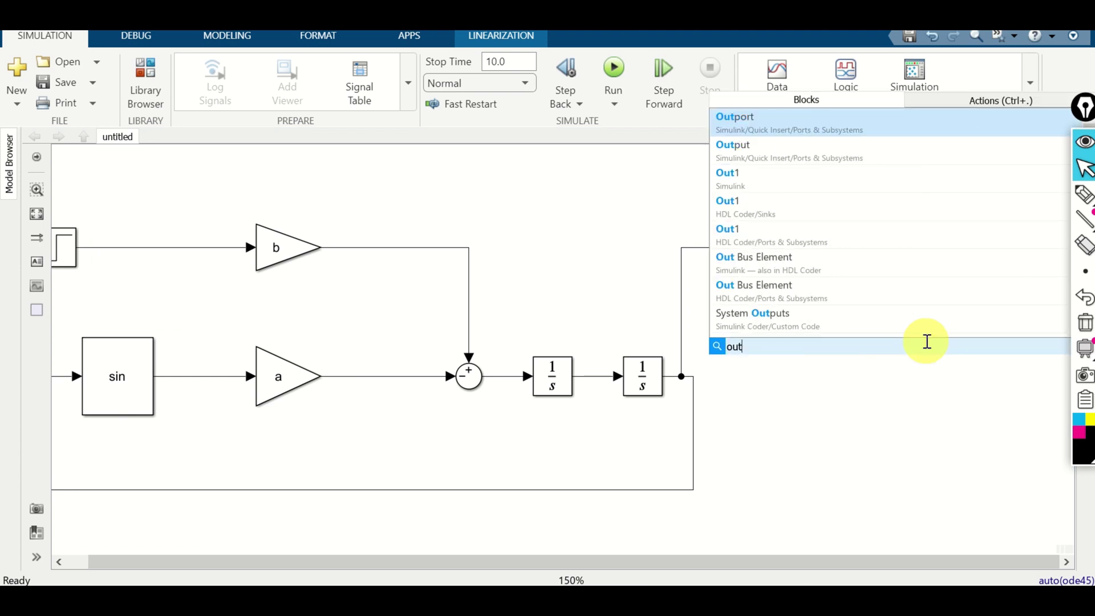
type("port")
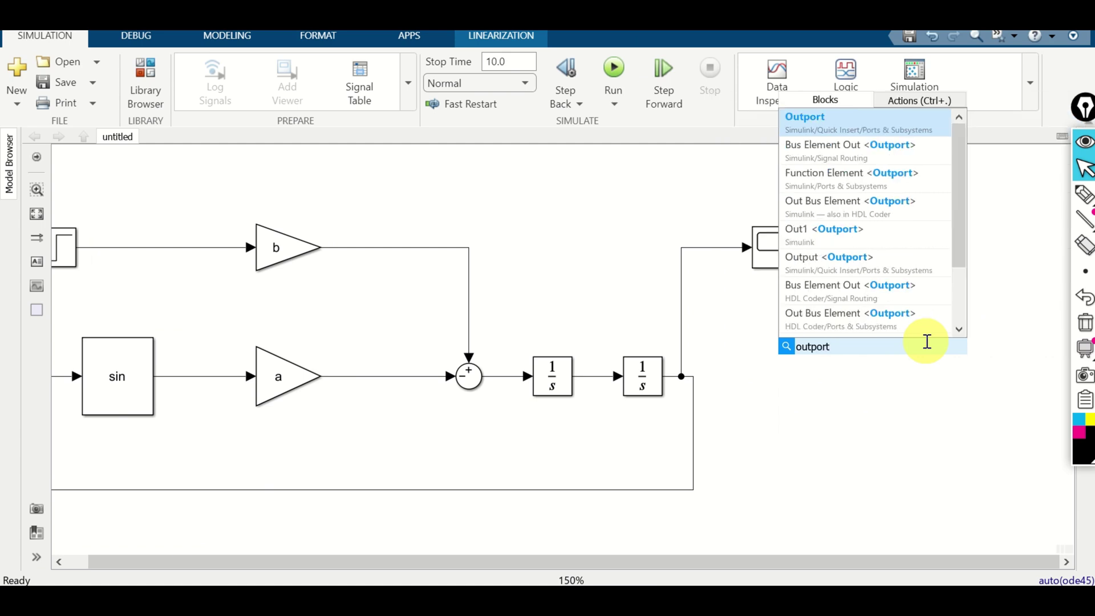
left_click(884, 128)
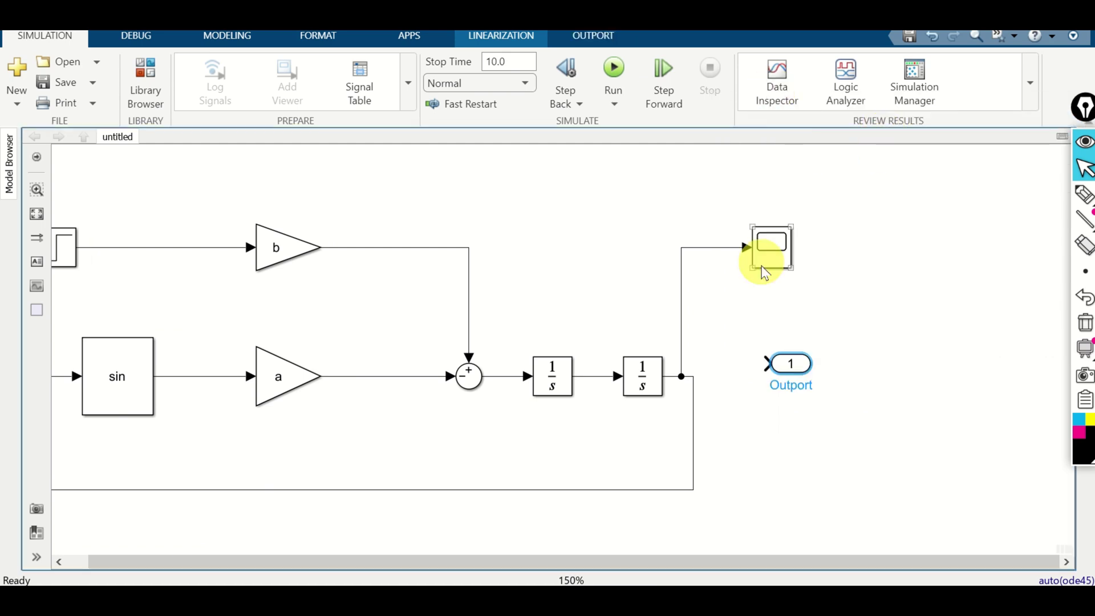
left_click(795, 370)
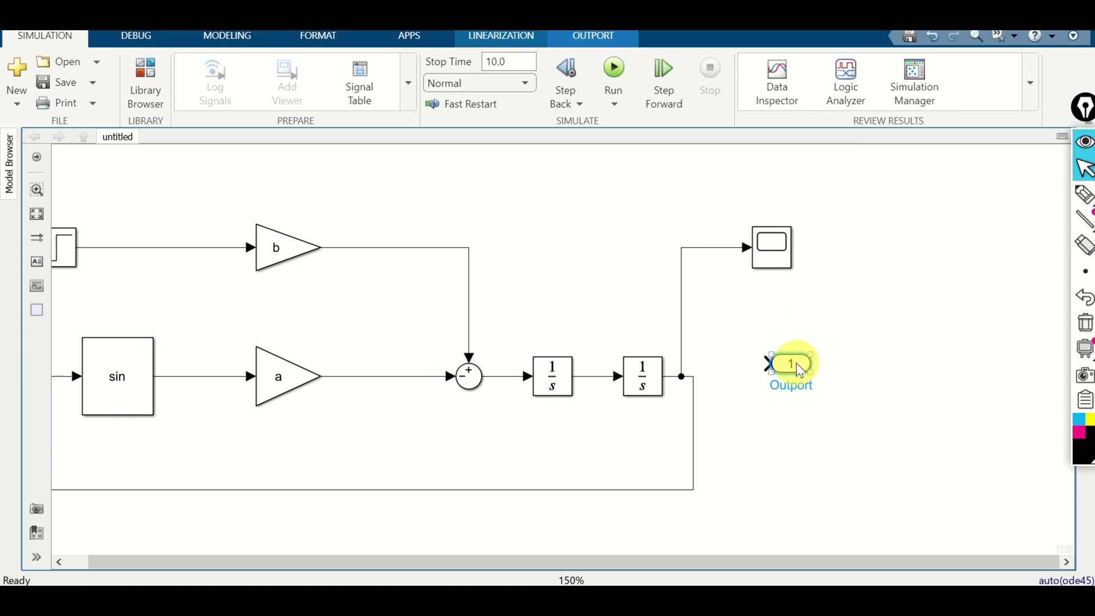
mouse_move(800, 370)
left_mouse_down()
mouse_move(800, 383)
mouse_move(867, 375)
mouse_move(692, 376)
left_mouse_up()
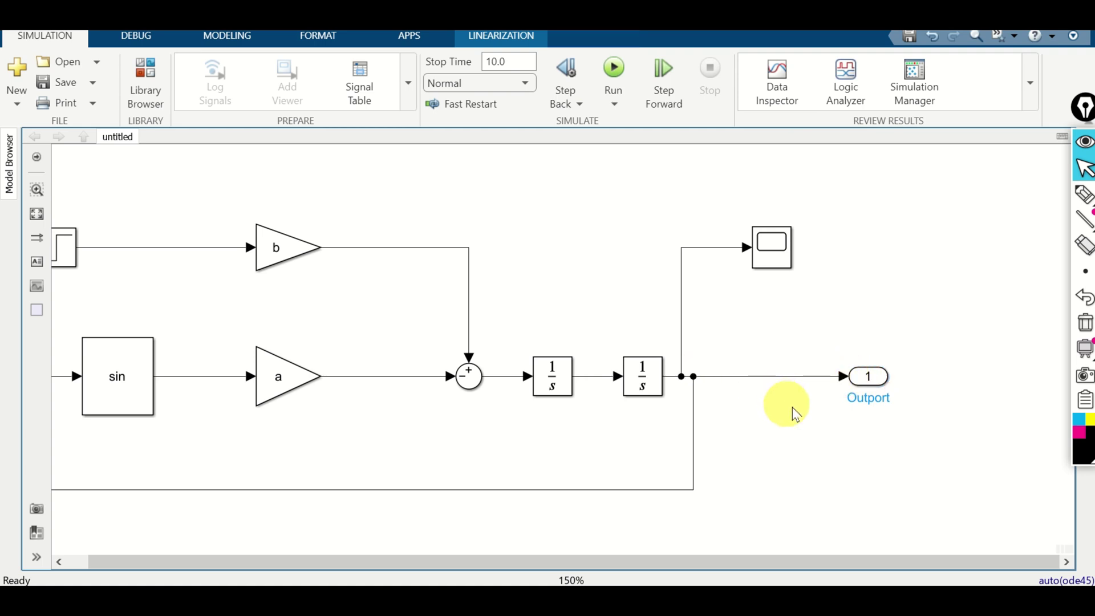
Set the signal name of the Outport on the second integrator's output to theta.
left_click(865, 381)
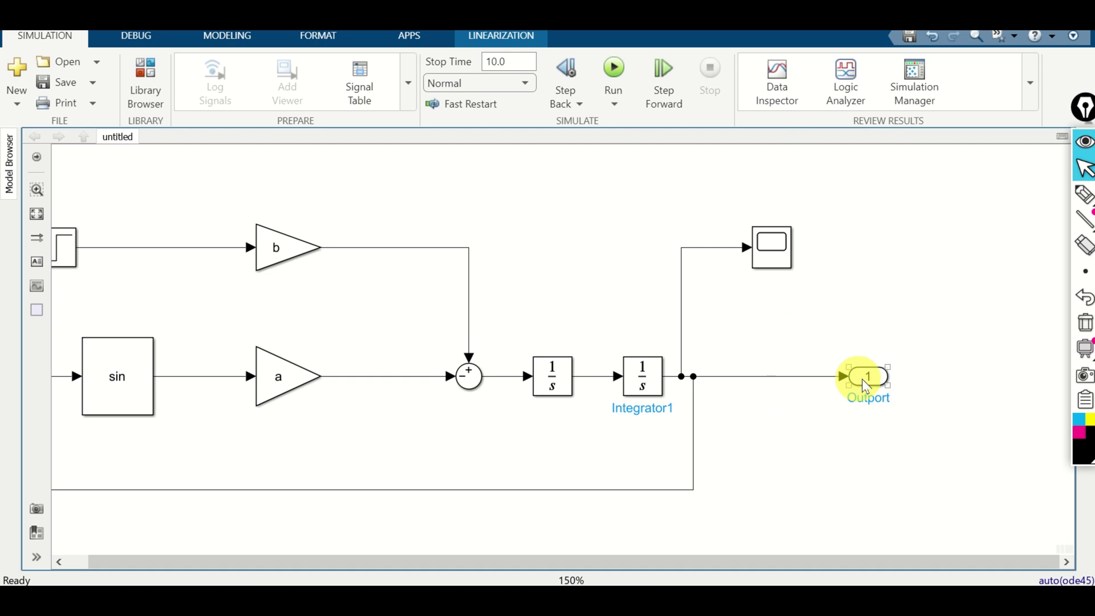
double_click(871, 378)
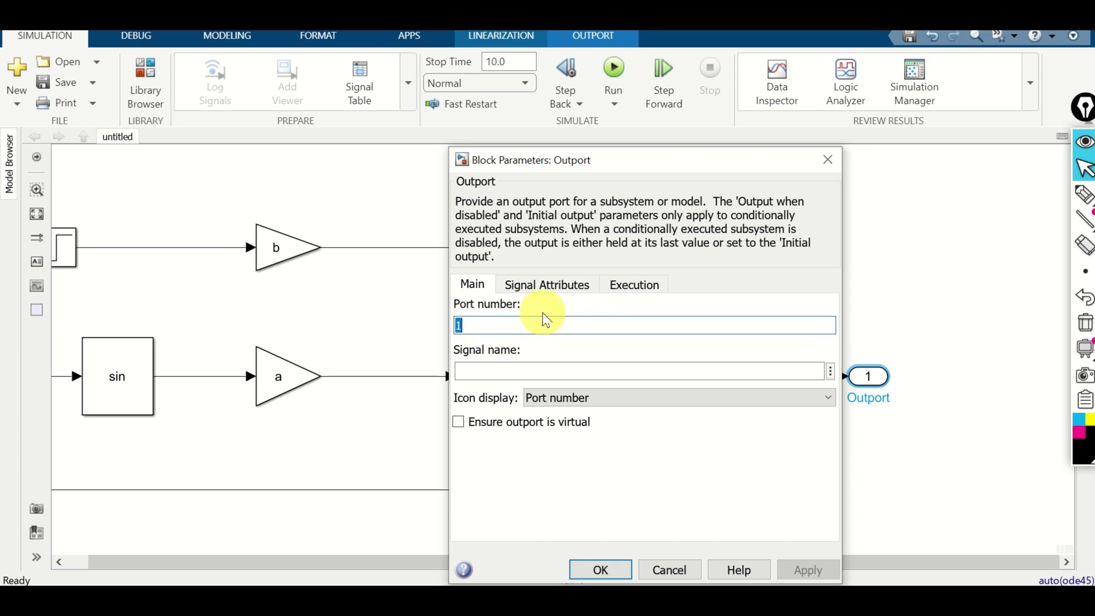
left_click(503, 369)
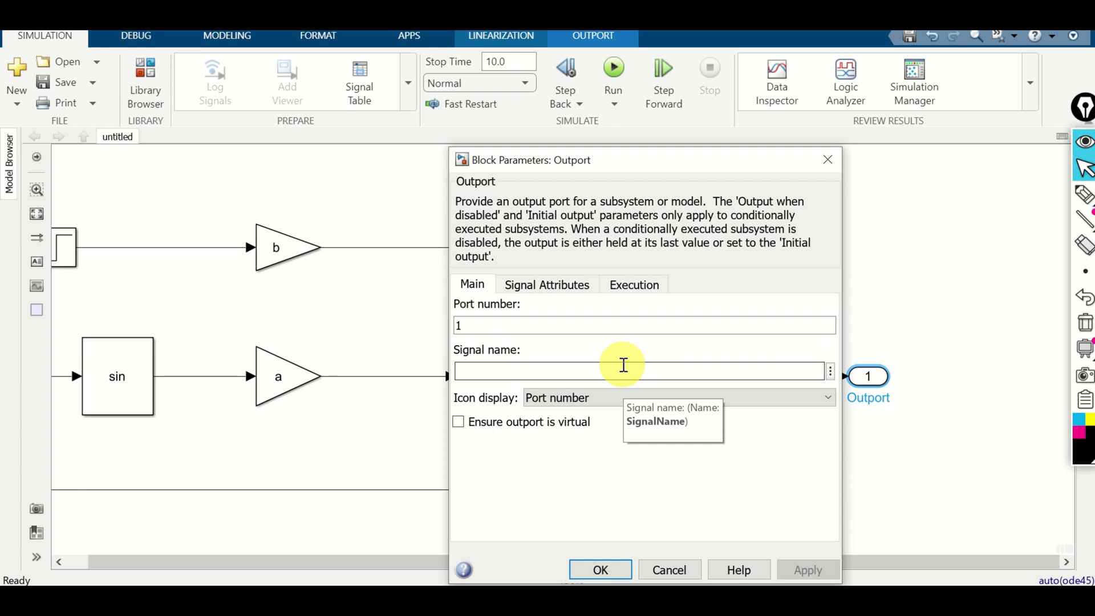
type("theta")
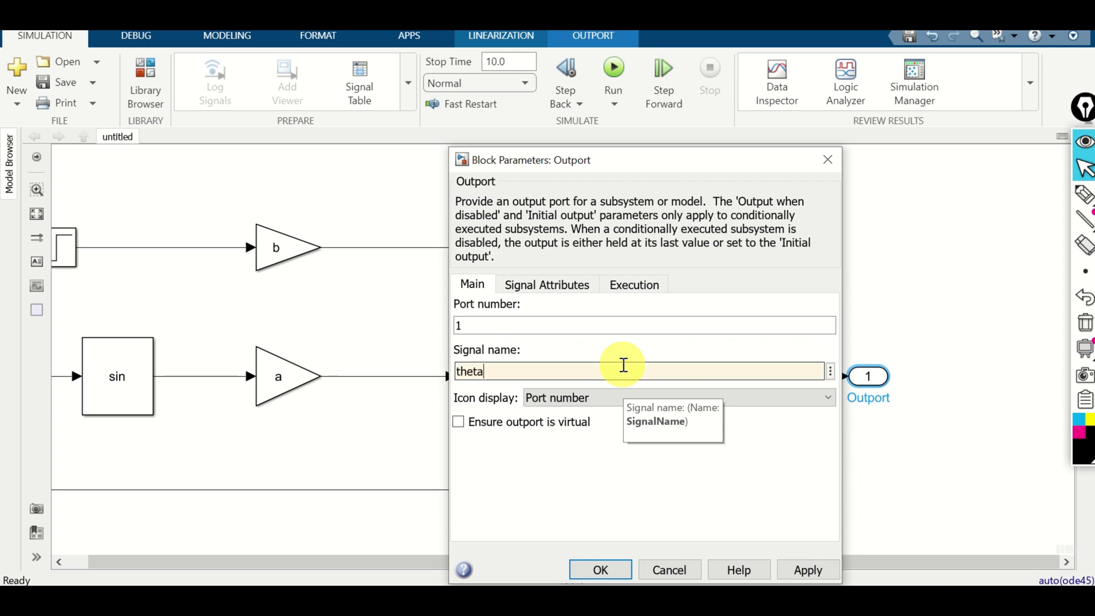
left_click(603, 569)
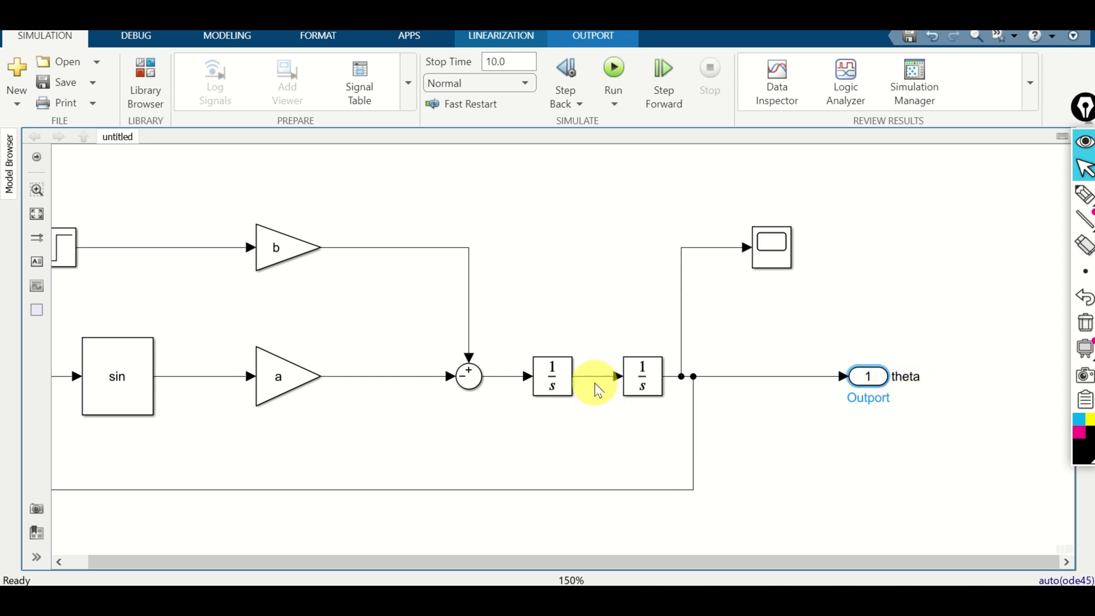
Add a second Outport block below the theta port and branch it from the line between the two integrators.
double_click(864, 444)
type("outport")
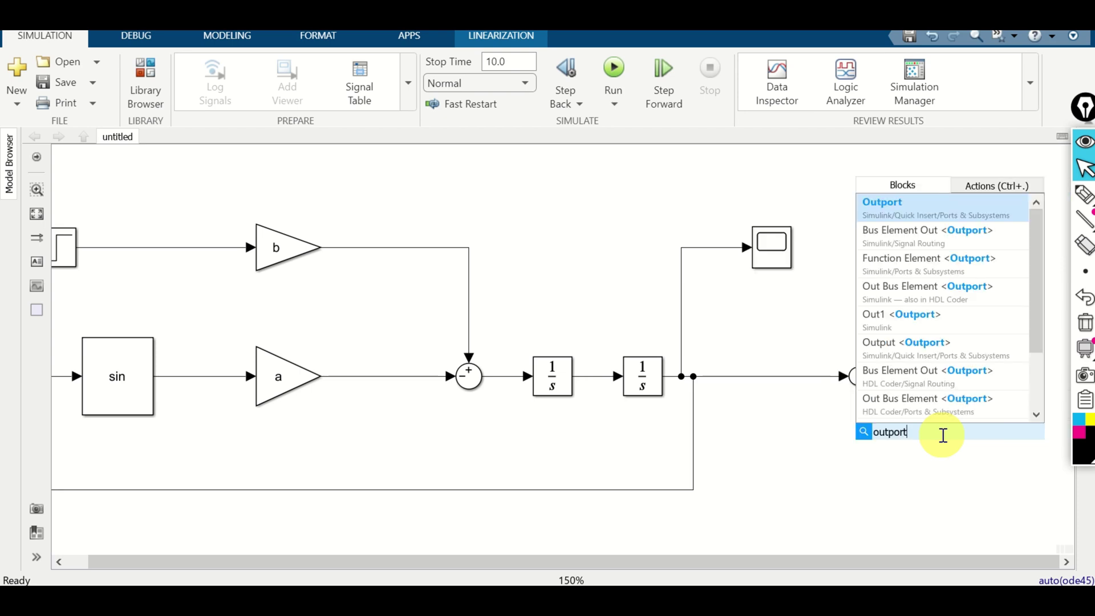
key("Escape")
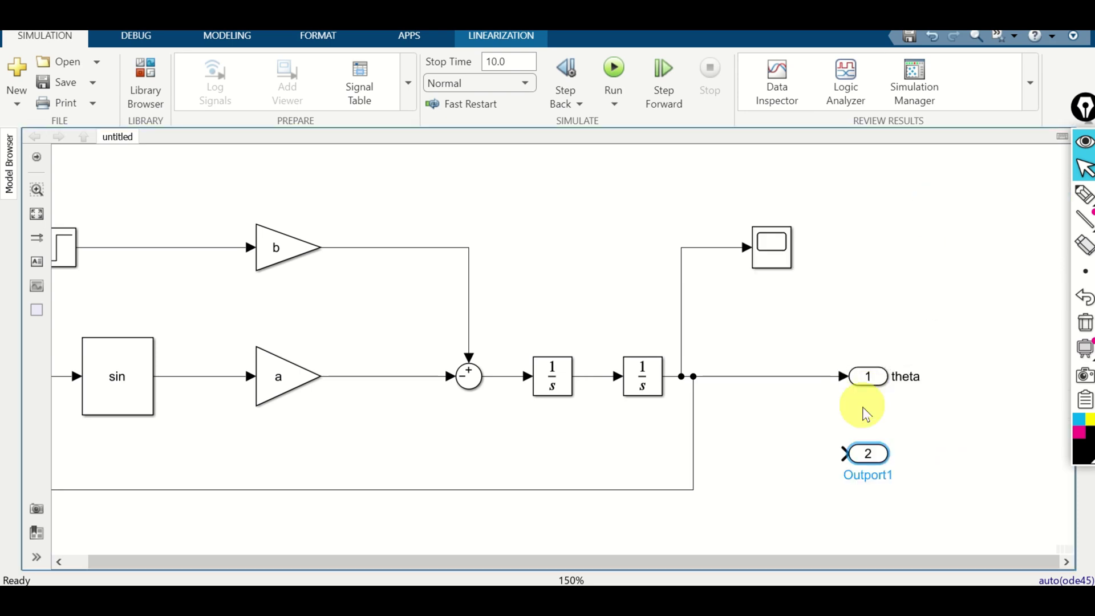
left_click_drag(844, 453, 597, 377)
Set the second Outport's signal name to dtheta.
double_click(872, 453)
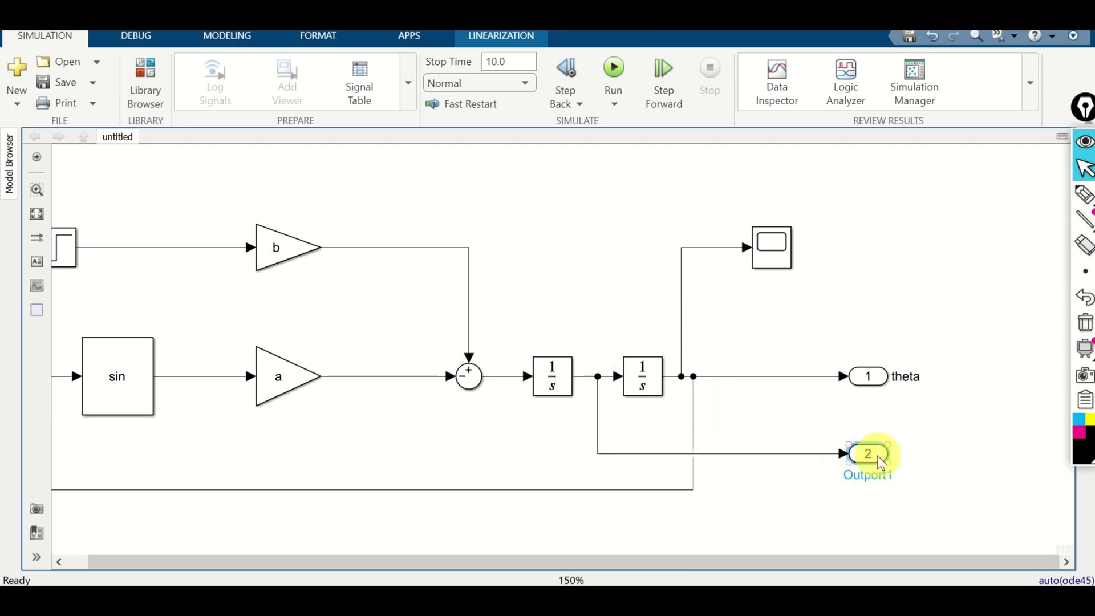
left_click(553, 371)
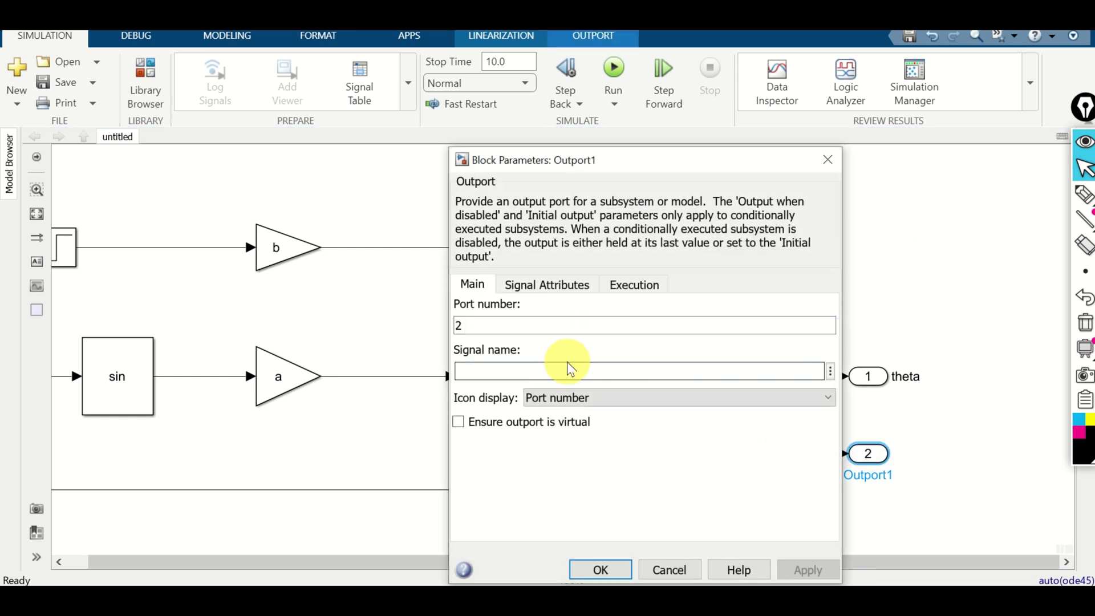
type("dtheta")
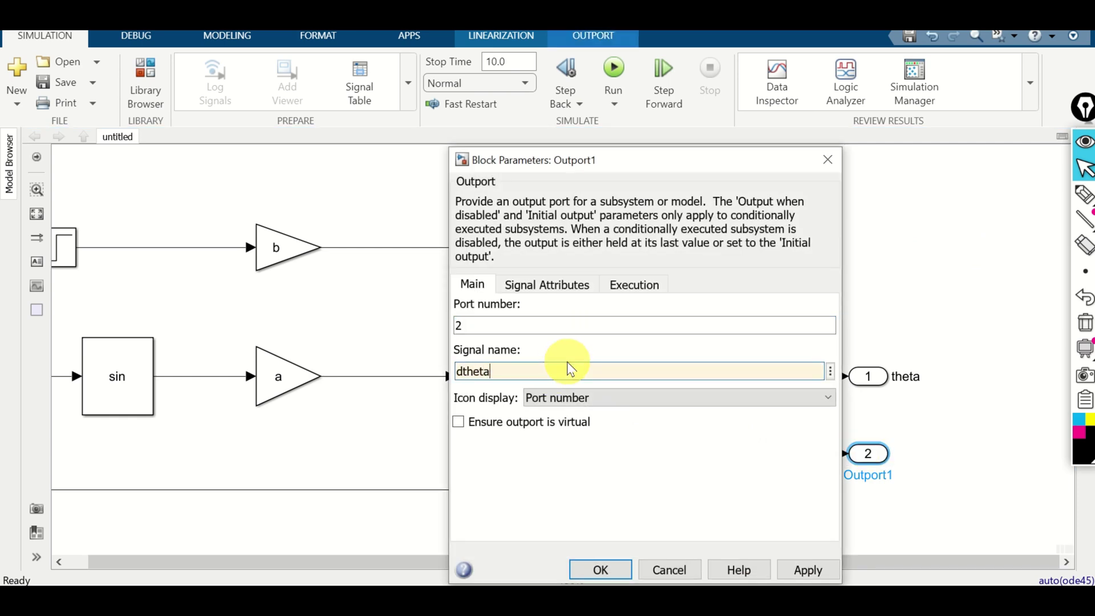
left_click(600, 569)
left_click(860, 509)
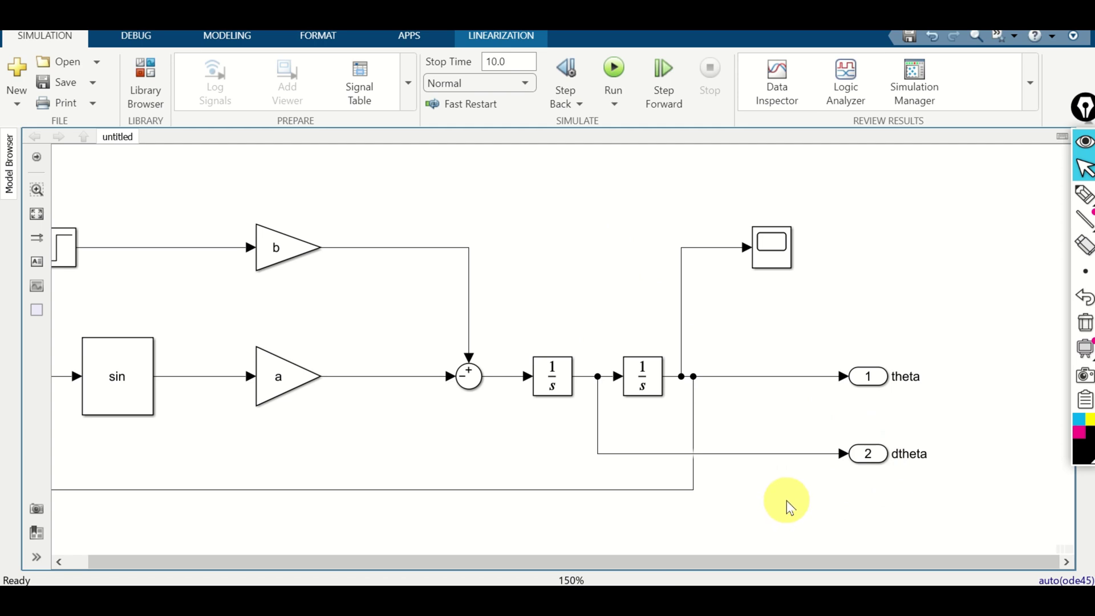
Run the simulation, then switch to MATLAB, enlarge the Command Window and list the workspace variables with whos.
left_click(618, 74)
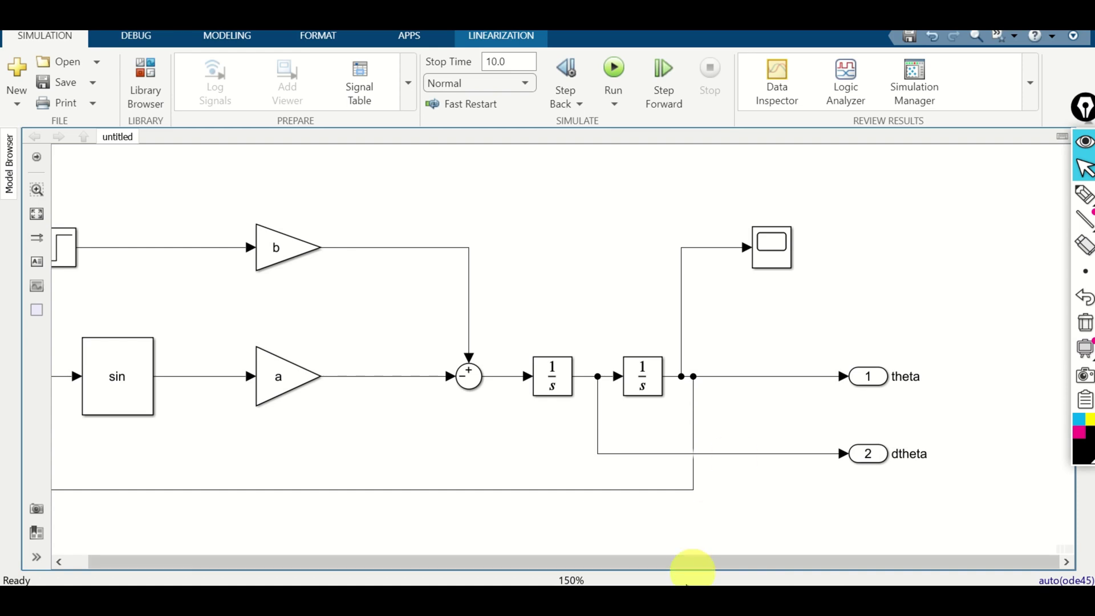
mouse_move(694, 570)
left_click(626, 554)
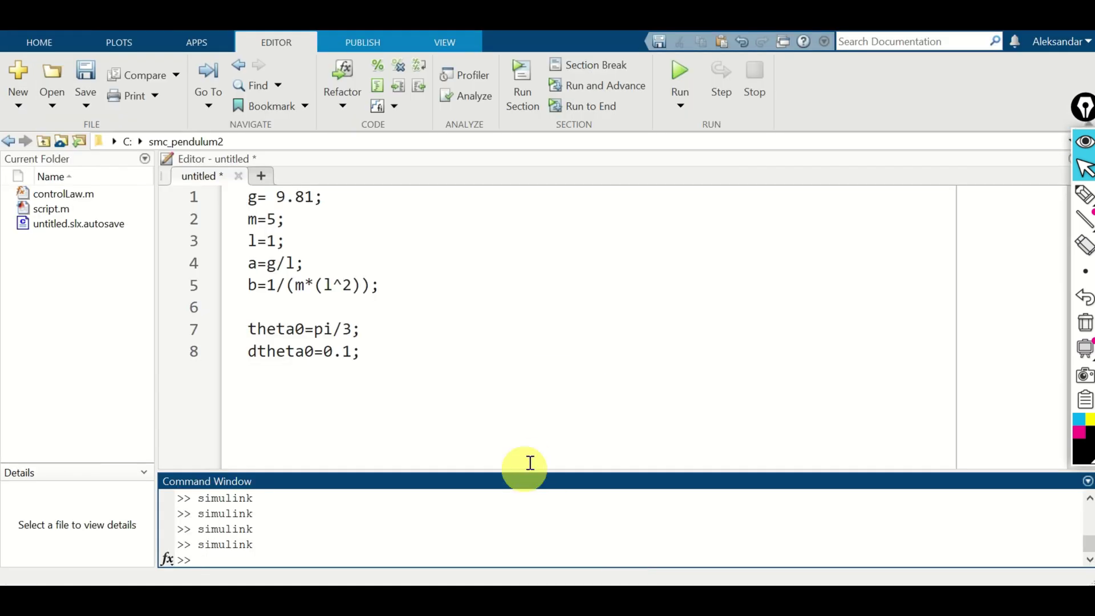
left_click_drag(523, 472, 518, 323)
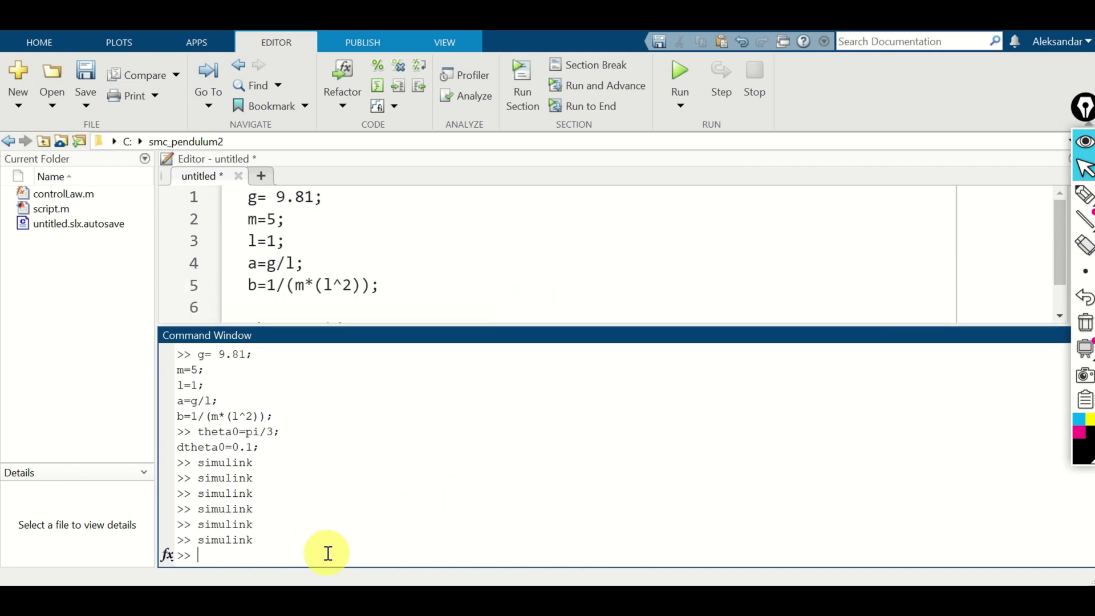
type("os")
key("Return")
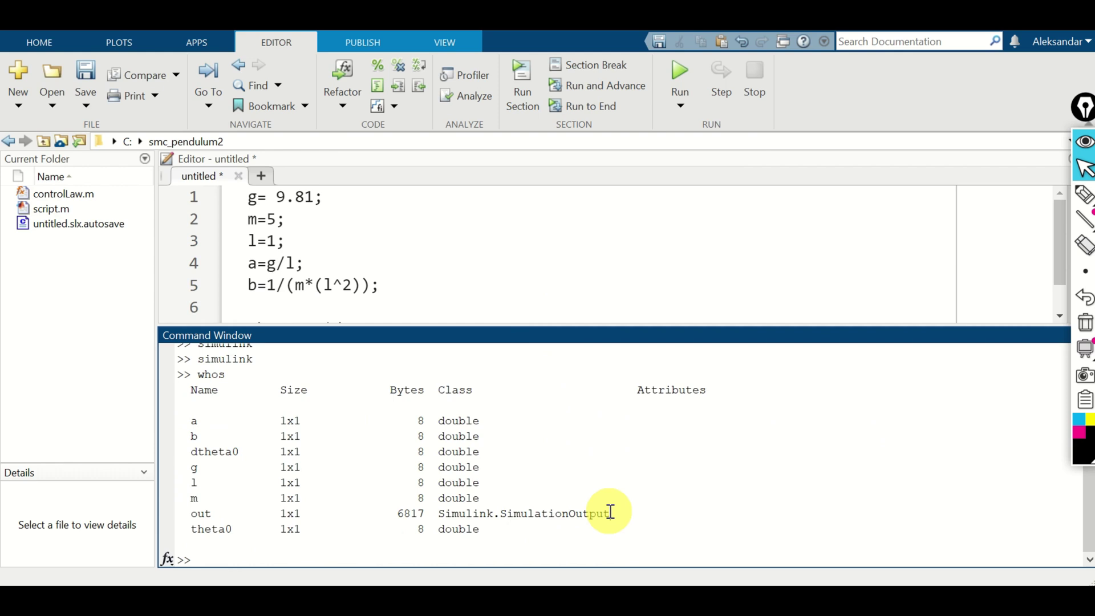
Display the simulation output variable out and its time vector with out.tout.
left_click_drag(610, 513, 191, 512)
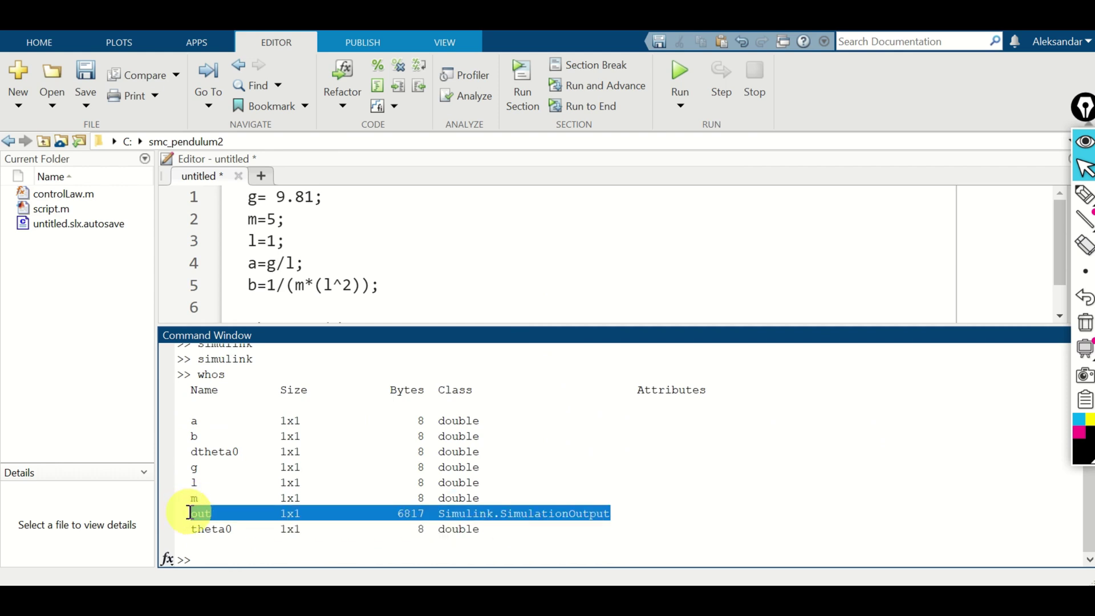
left_click(245, 556)
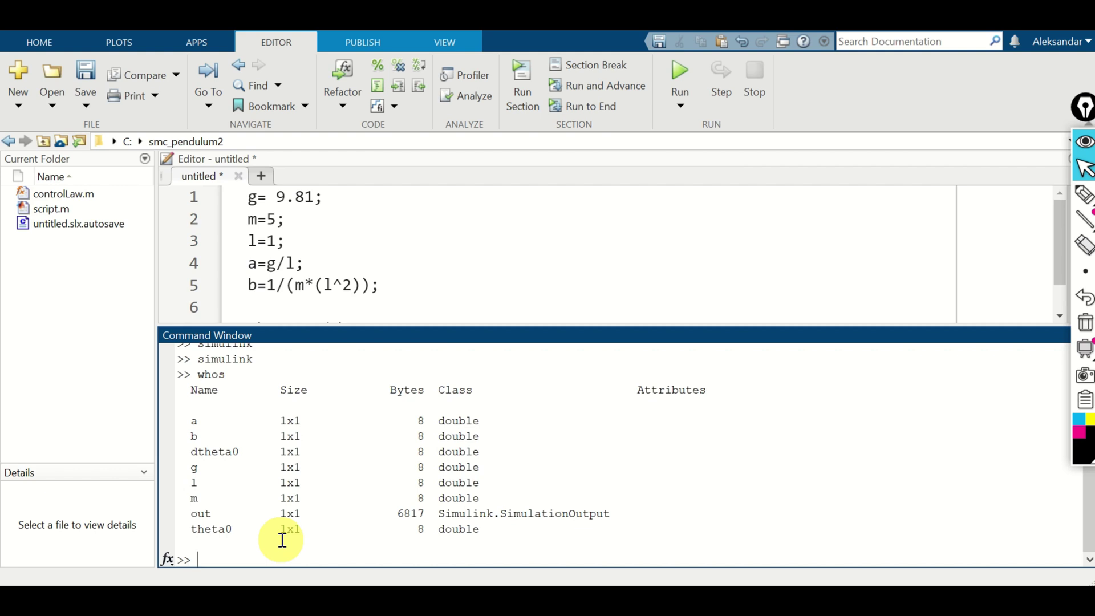
type("ut")
key("Return")
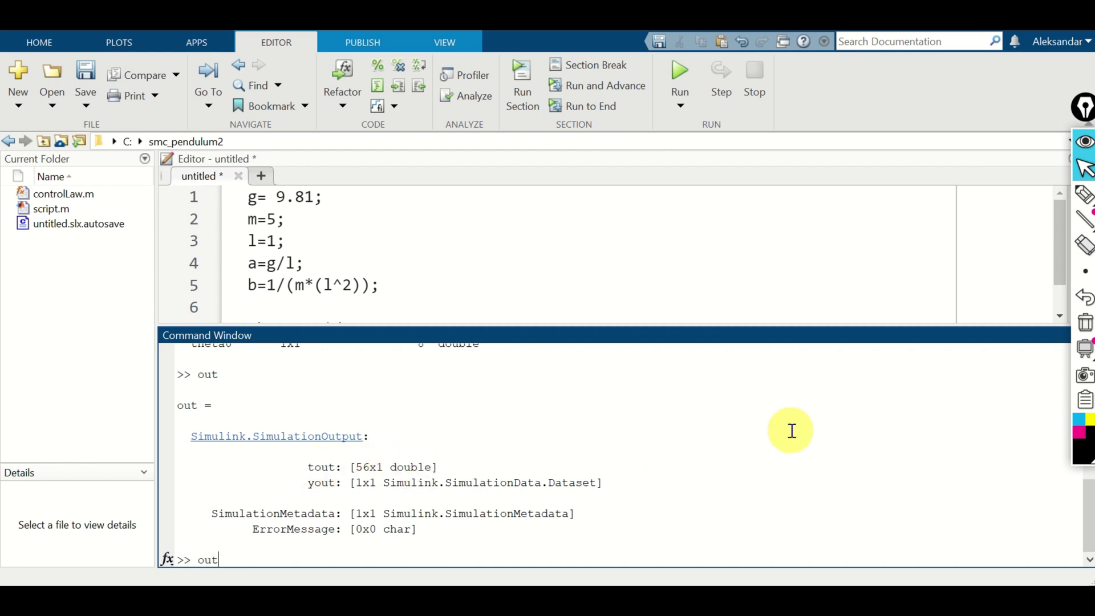
type("out.tout")
key("Return")
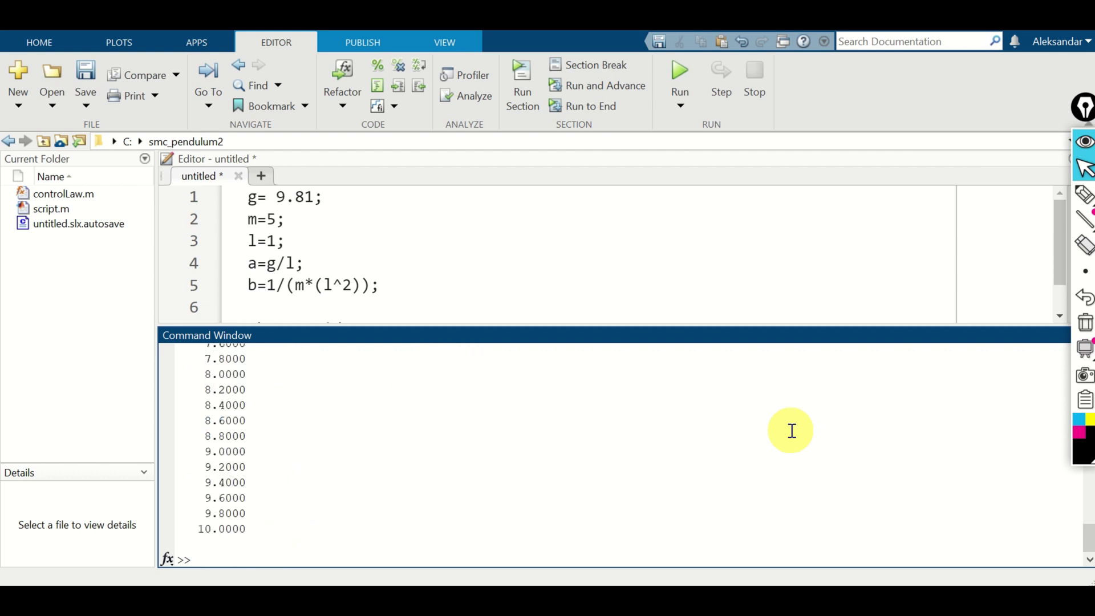
Redisplay out, then inspect its logged output dataset with out.yout and examine the listed signal names.
key("Return")
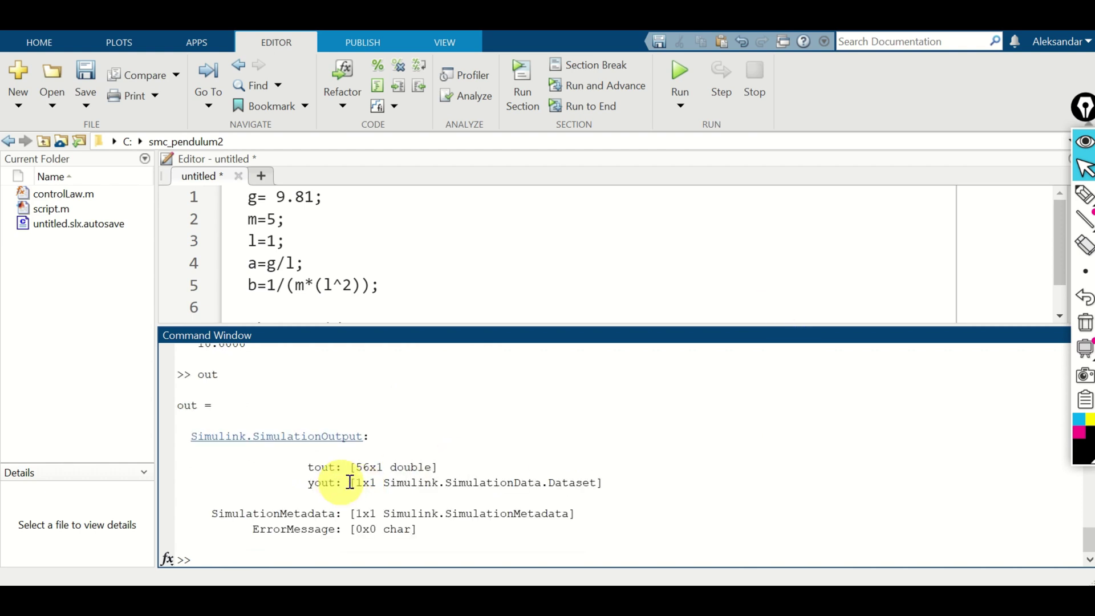
type("out")
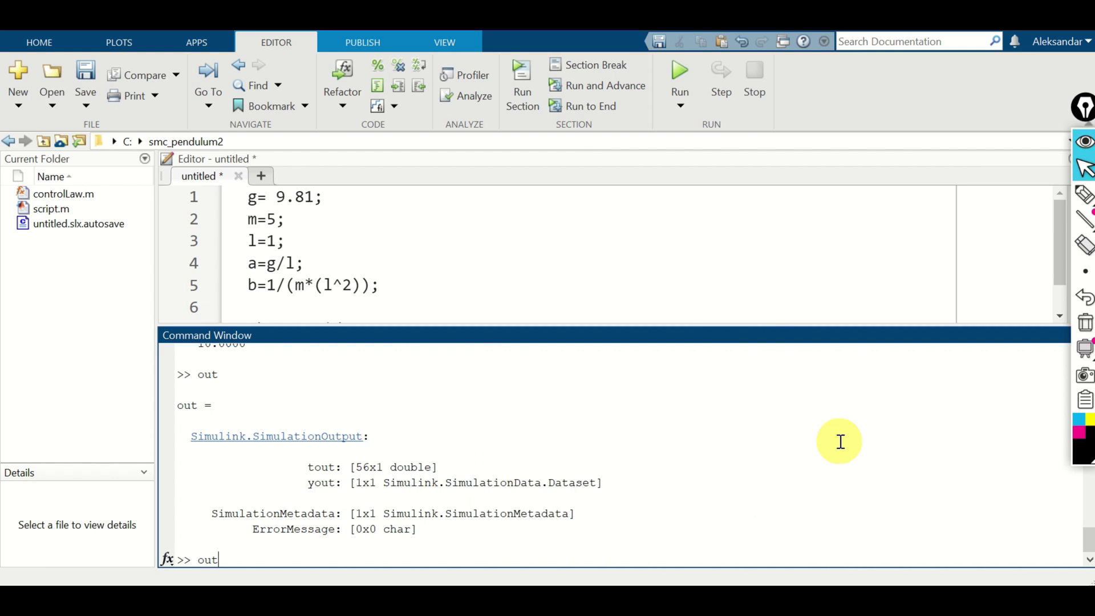
type(".yout")
key("Return")
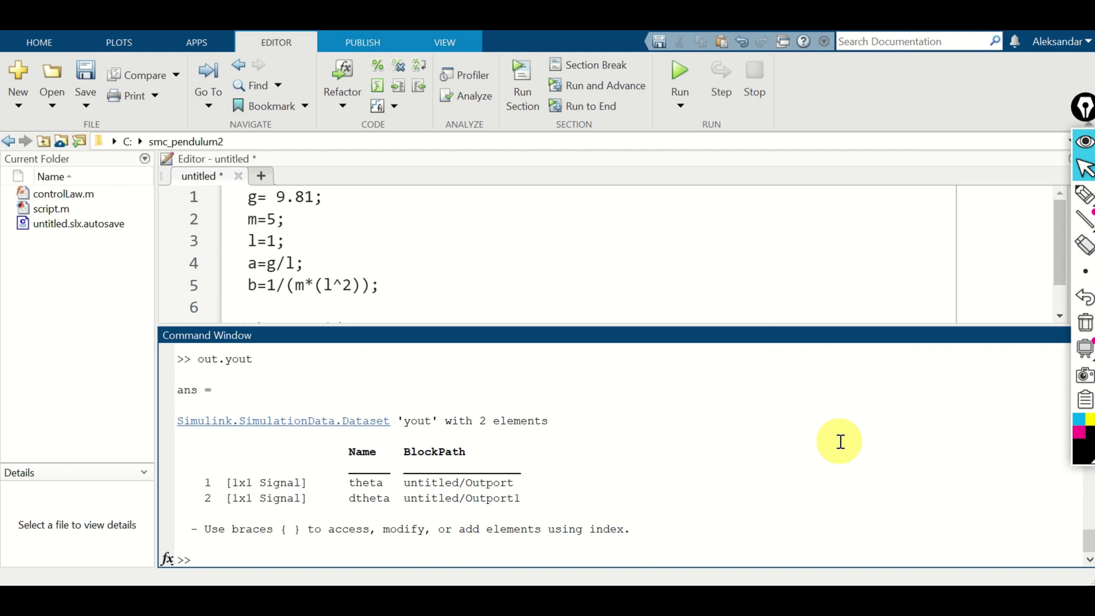
key("Up")
key("Escape")
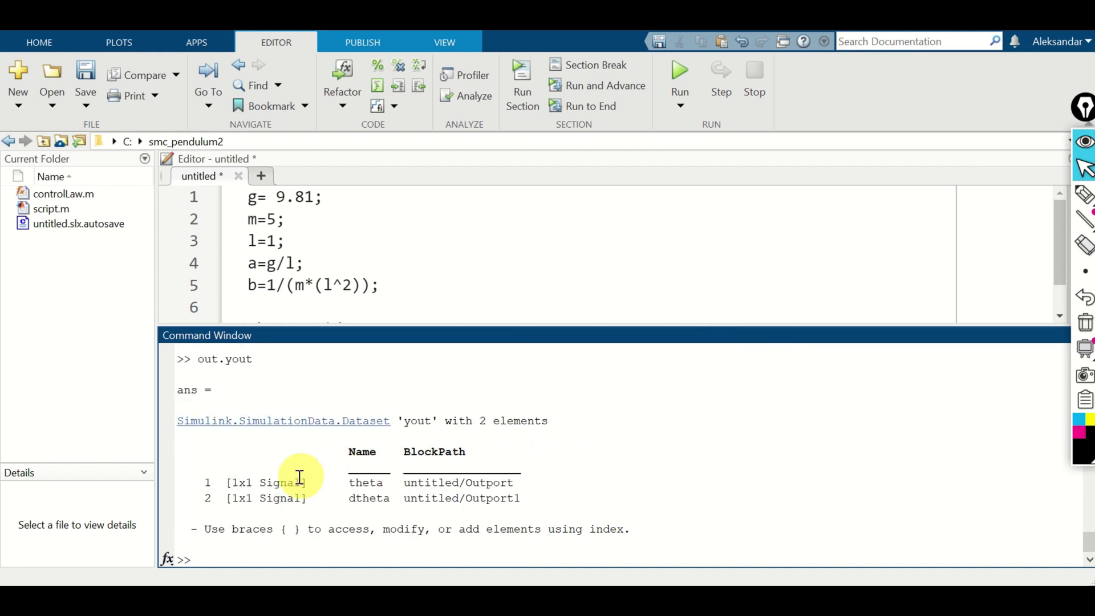
left_click_drag(333, 490, 379, 495)
left_click(386, 498)
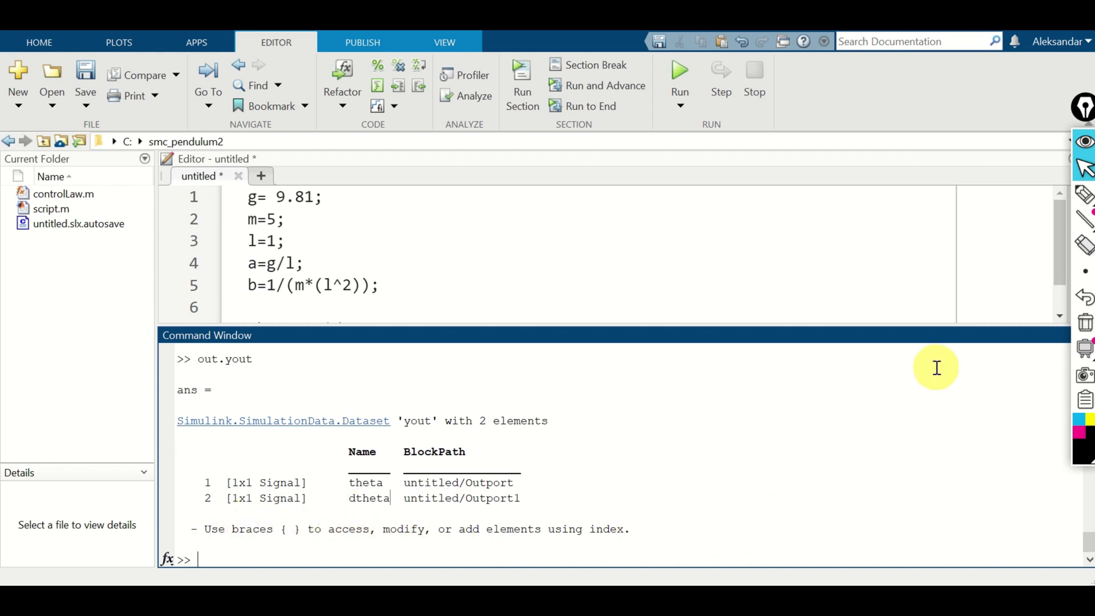
Display the first logged signal with out.yout{1} and its timeseries with out.yout{1}.Values.
key("Up")
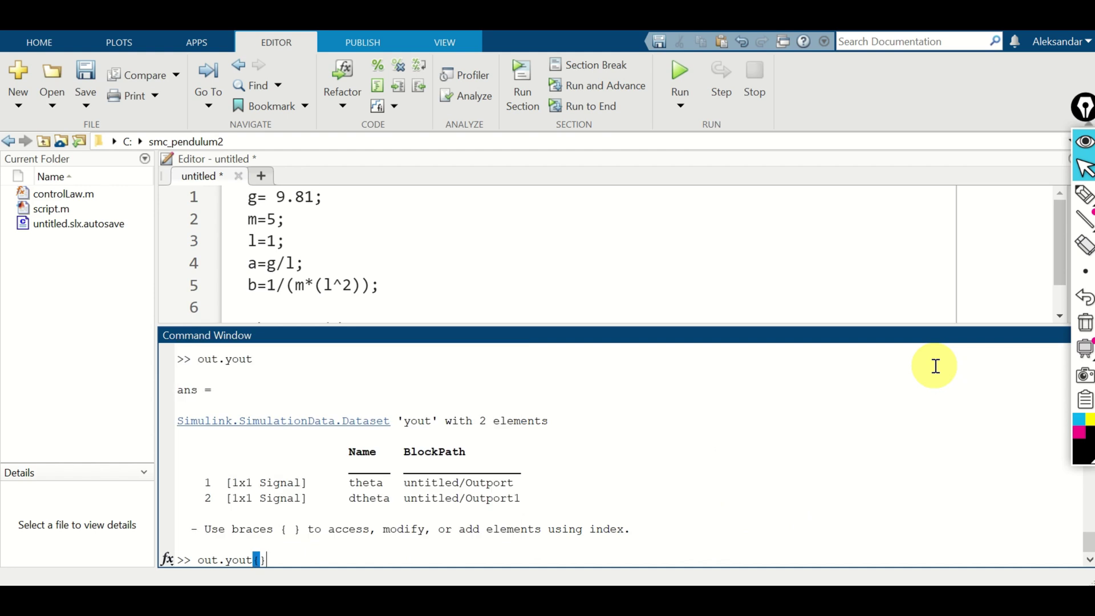
type("(1)")
key("Return")
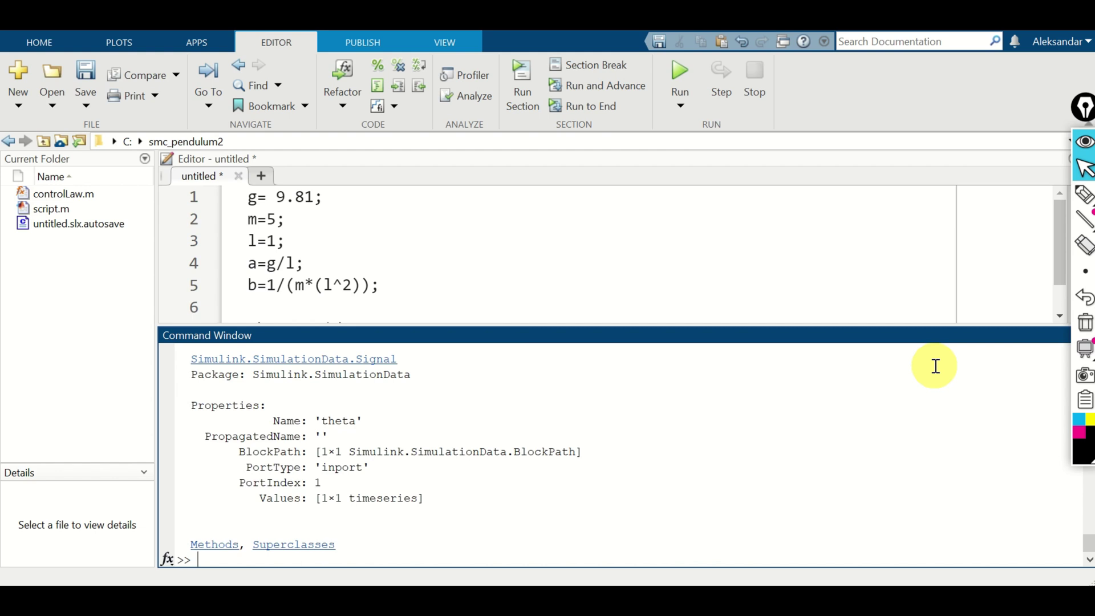
key("Up")
type(".Values")
key("Return")
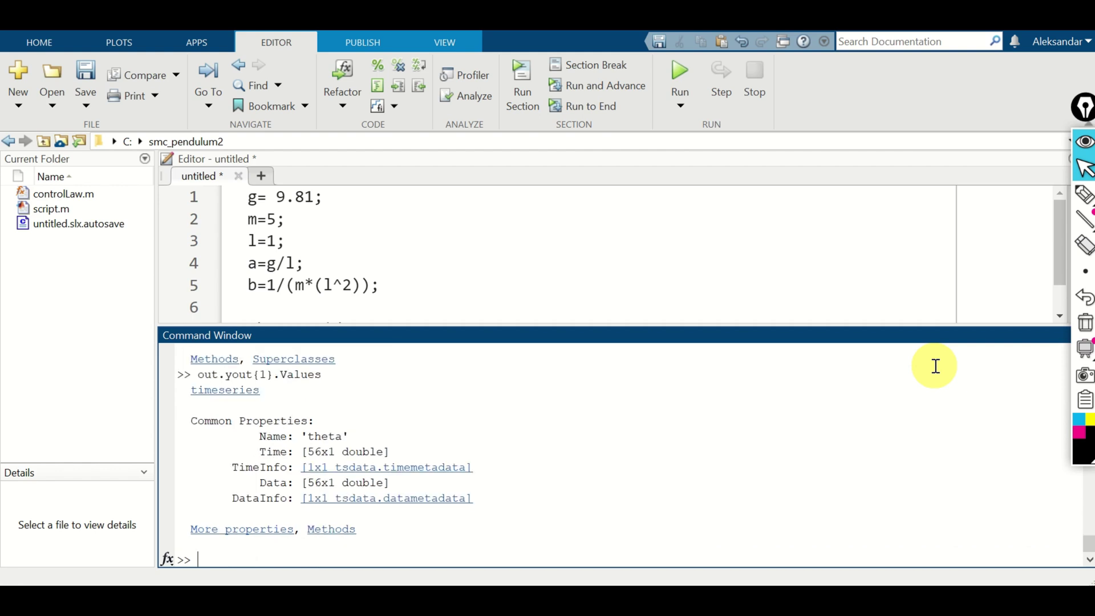
Reduce the last expression to out.yout{1} and display the first signal's properties again.
key("Up")
key("BackSpace")
key("BackSpace")
key("BackSpace")
key("BackSpace")
key("BackSpace")
key("BackSpace")
key("BackSpace")
key("BackSpace")
type("}")
key("Return")
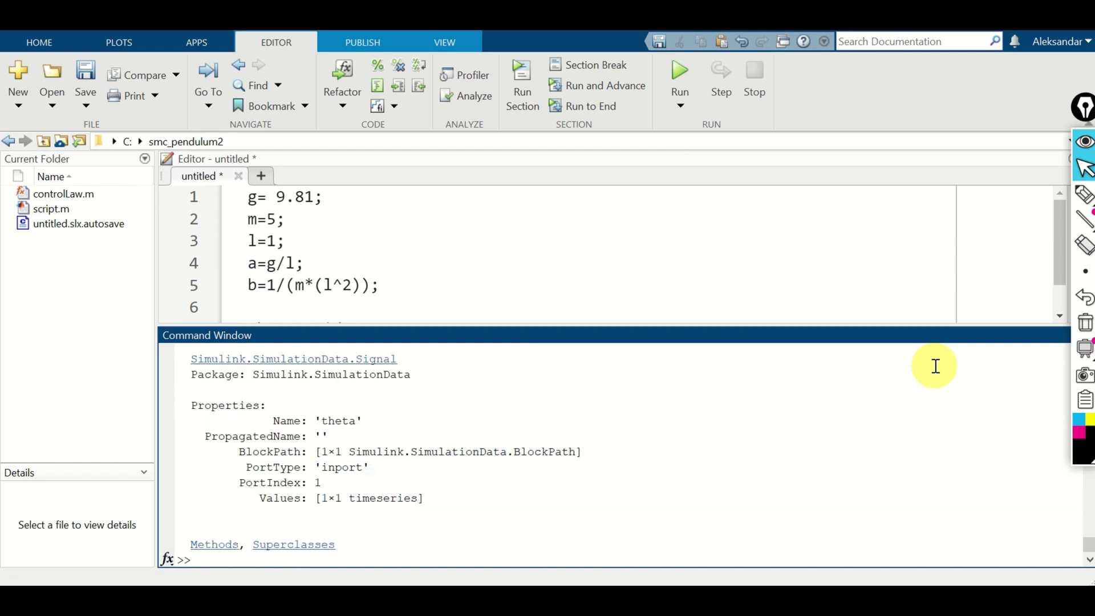
Display the properties of the second logged signal with out.yout{2}.
key("Up")
key("Left")
key("BackSpace")
type("2")
key("Return")
Recall the earlier expression out.yout{1}.Values from the command history and copy it.
key("Up")
key("Up")
key("Up")
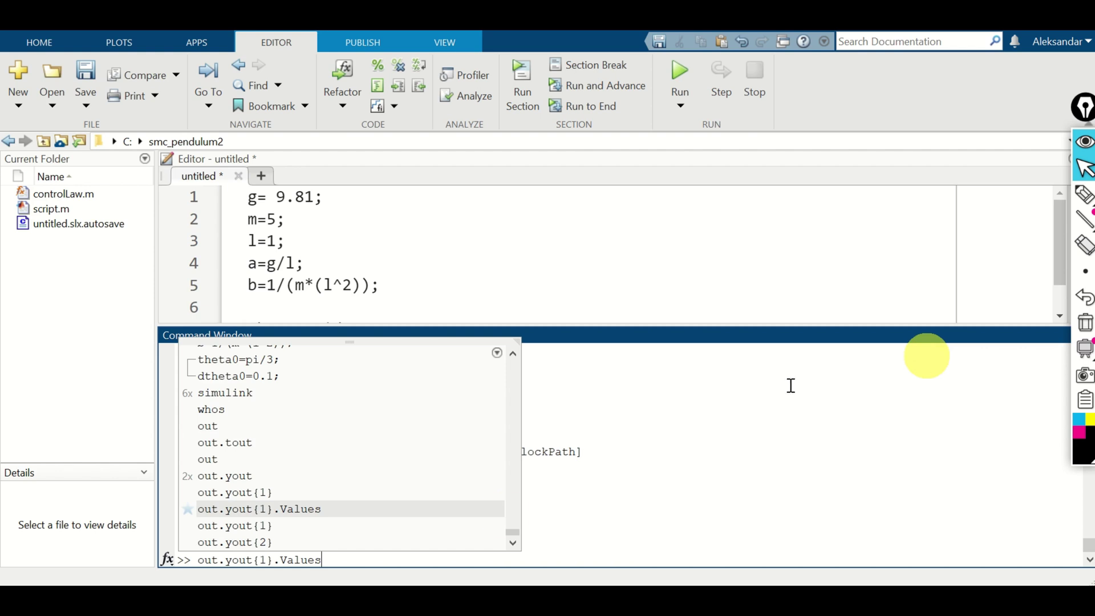
left_click(313, 541)
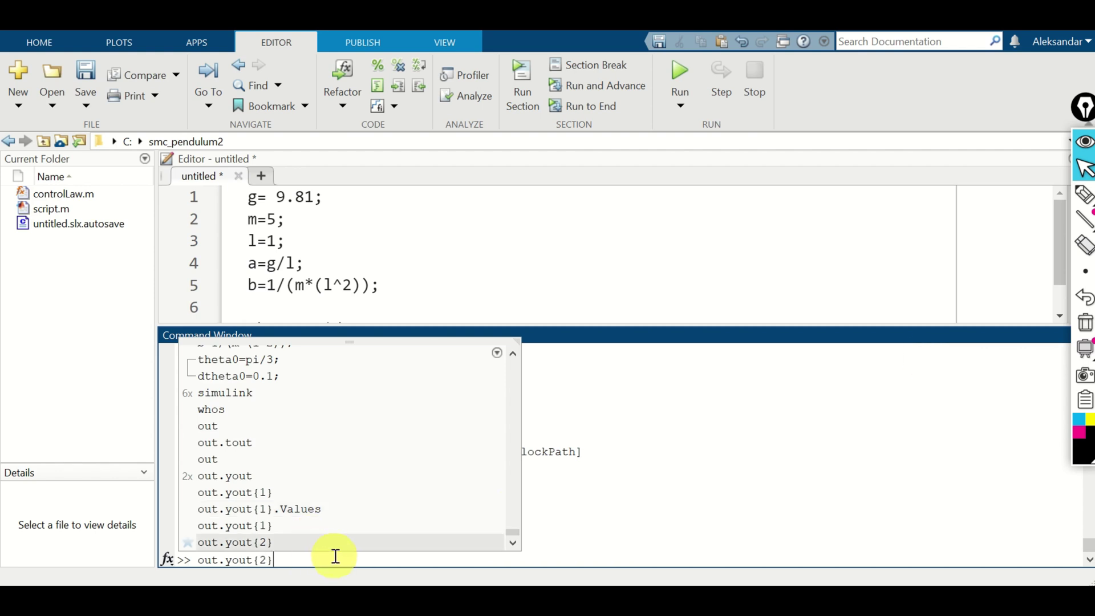
key("Up")
key("Up")
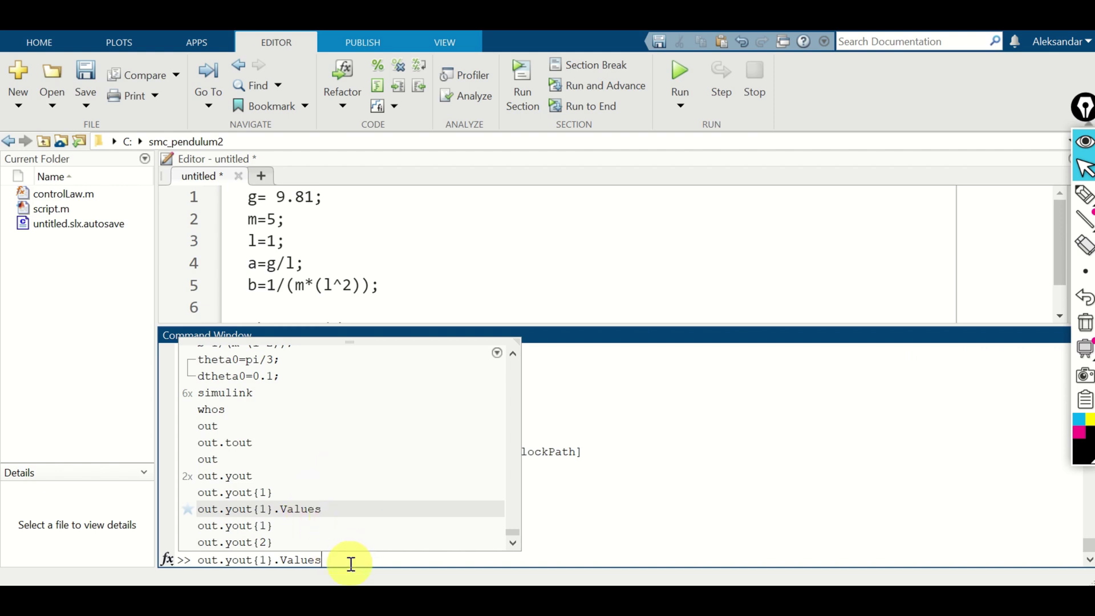
left_click_drag(350, 564, 183, 557)
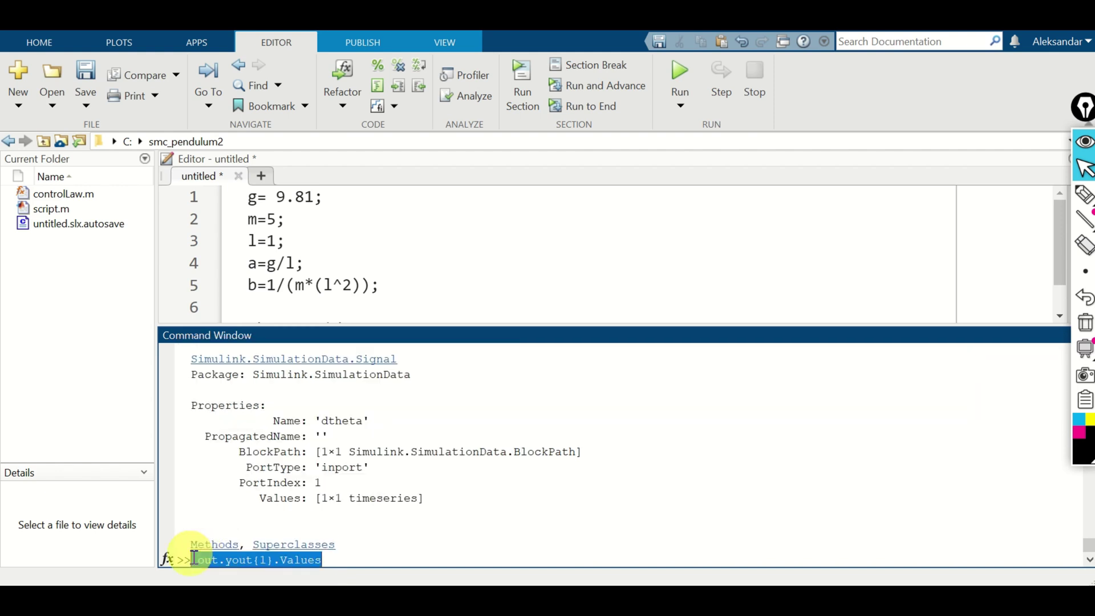
right_click(272, 564)
left_click(336, 476)
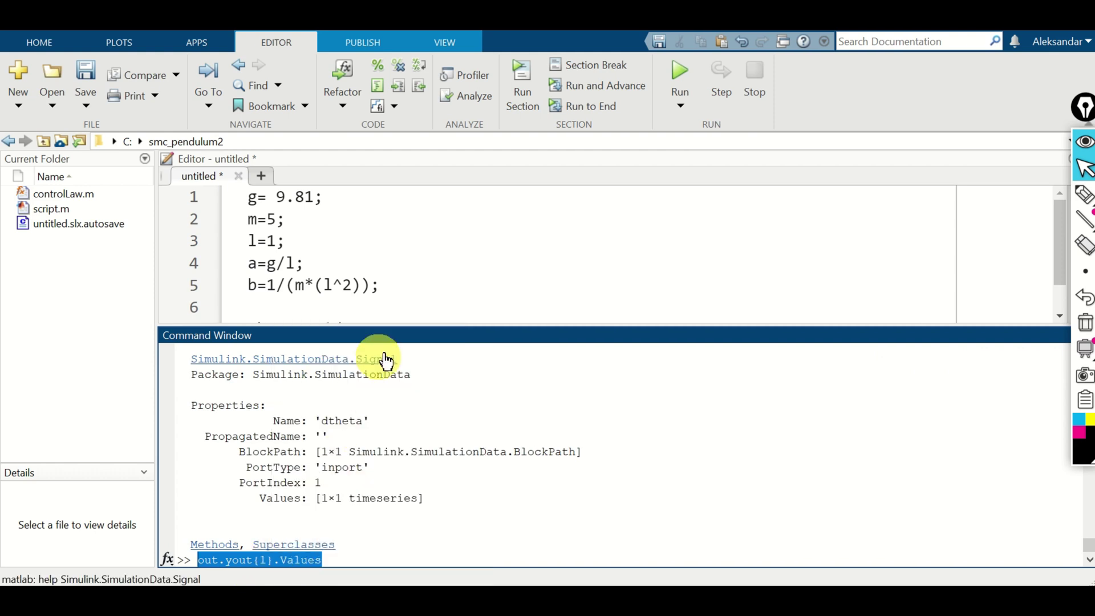
Add figure(1) below the dtheta0 line of the script and paste the copied out.yout{1}.Values expression under it.
left_click_drag(408, 329, 396, 461)
left_click(371, 341)
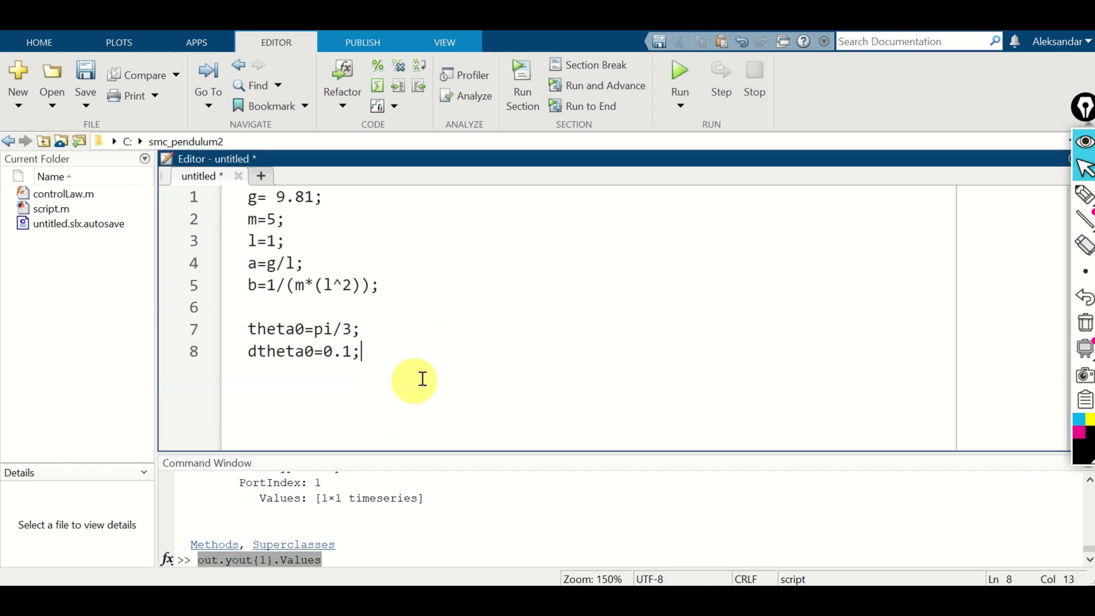
key("Return")
key("Return")
type("f")
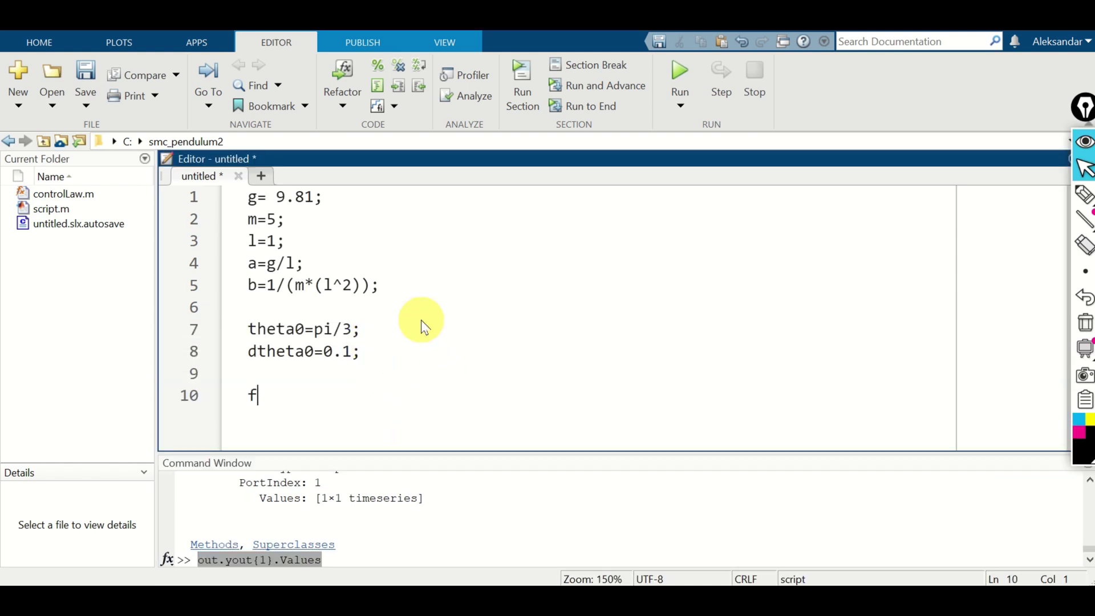
type("igure(1)")
key("Return")
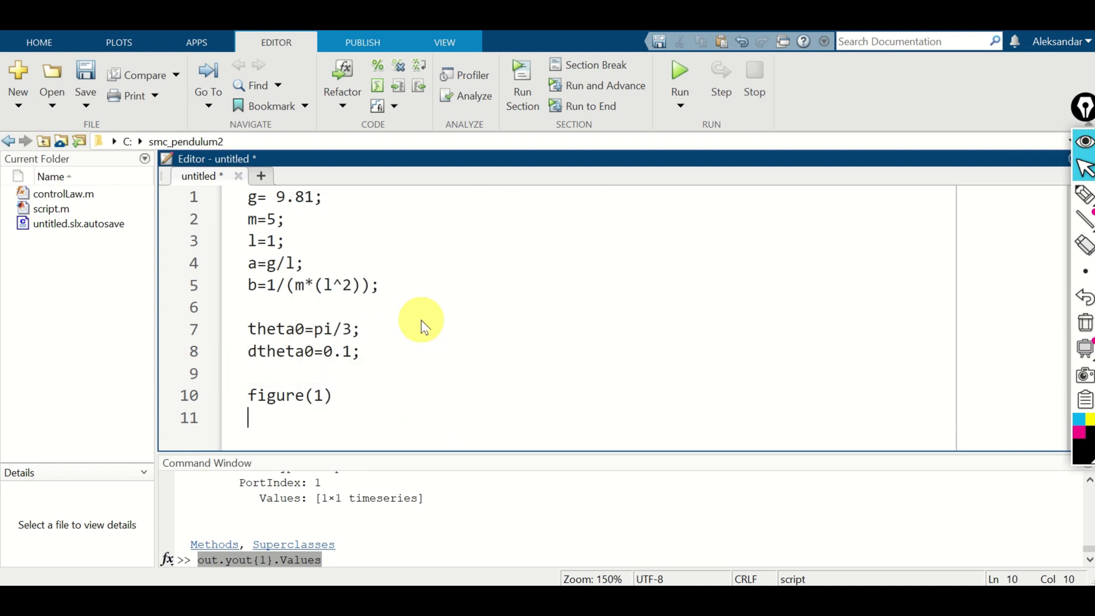
key("ctrl+v")
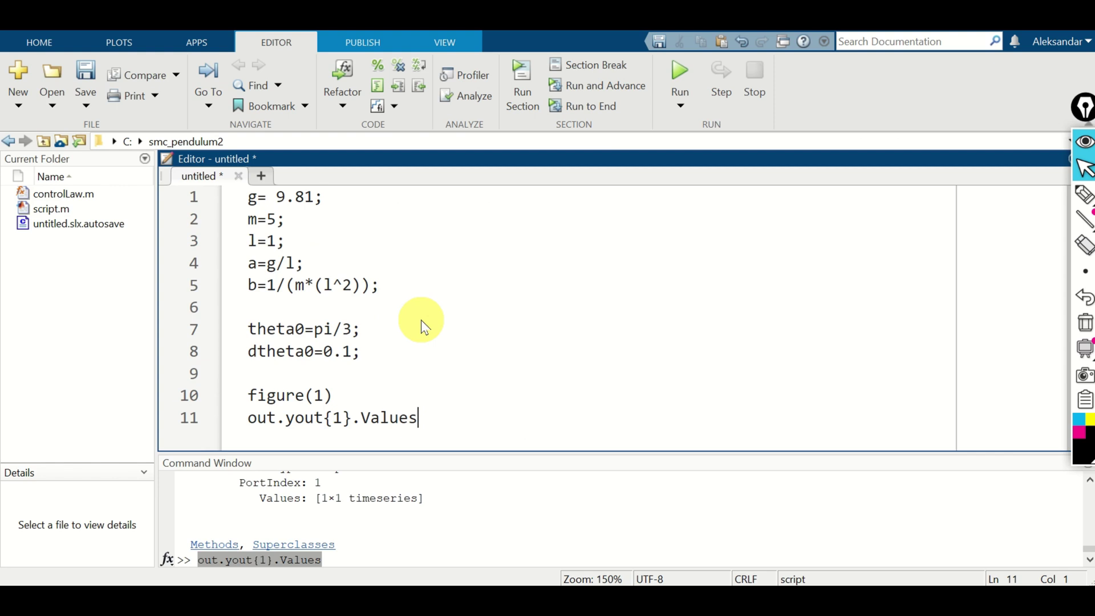
Turn the pasted expression into plot(out.tout, out.yout{1}.Values), directly beneath figure(1) with no blank line between them.
key("Return")
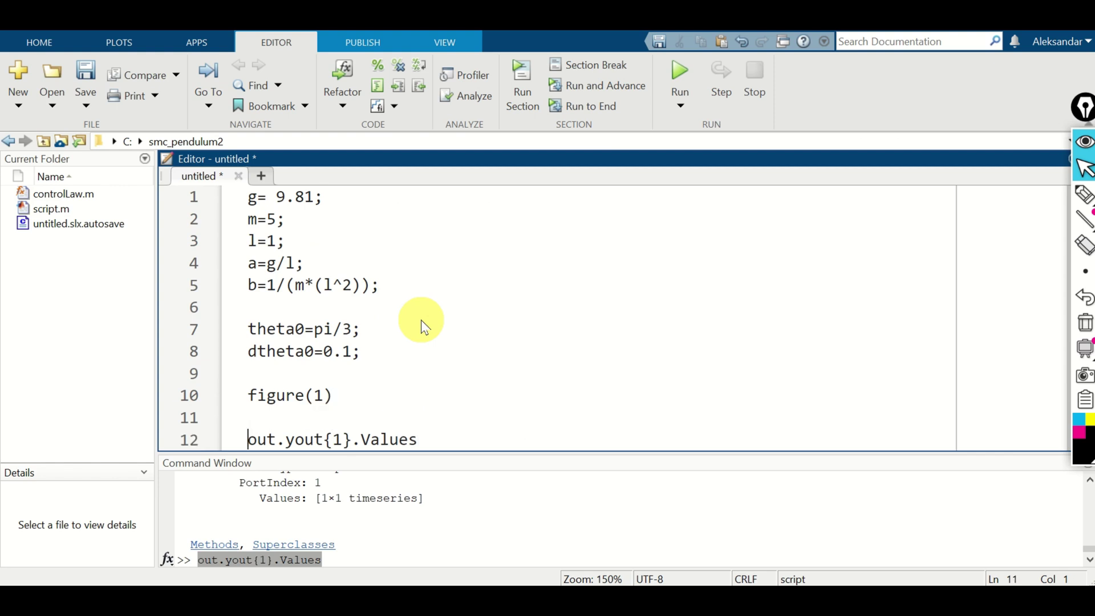
type("plot(")
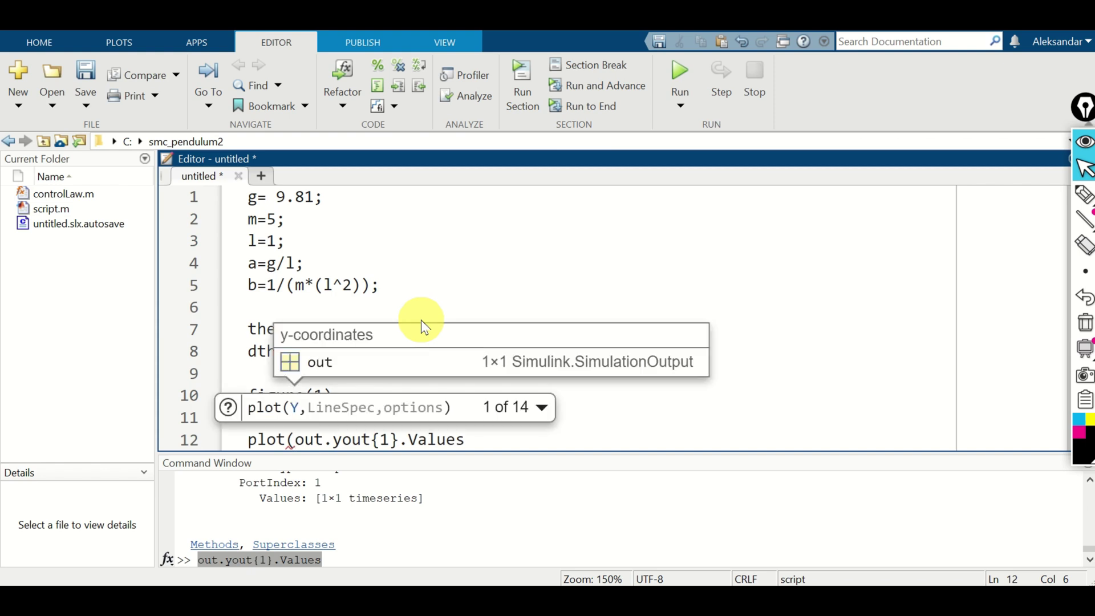
left_click(505, 441)
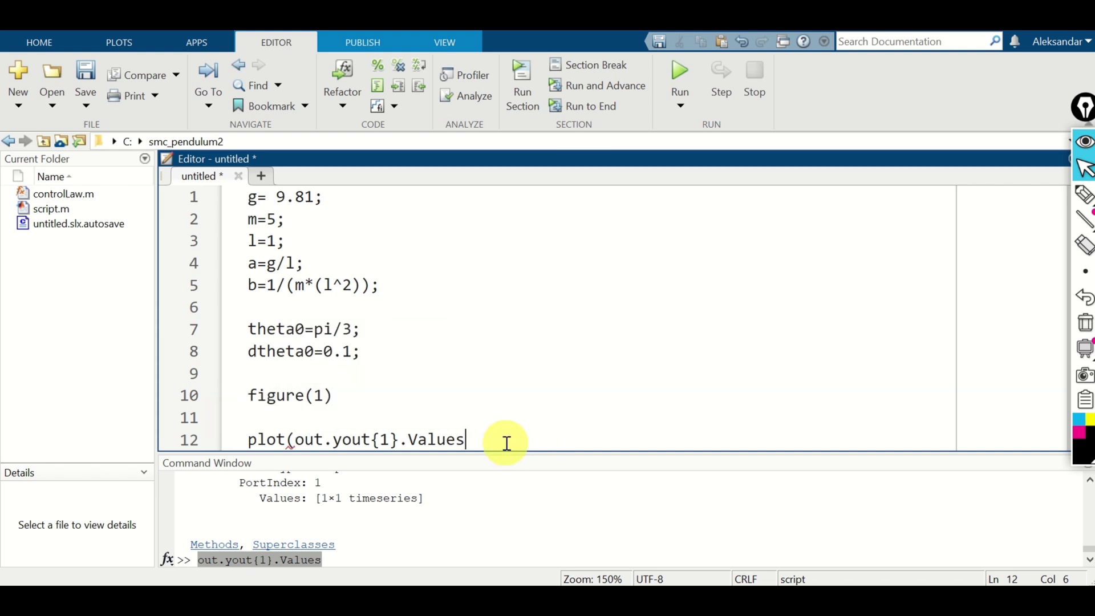
left_click(295, 440)
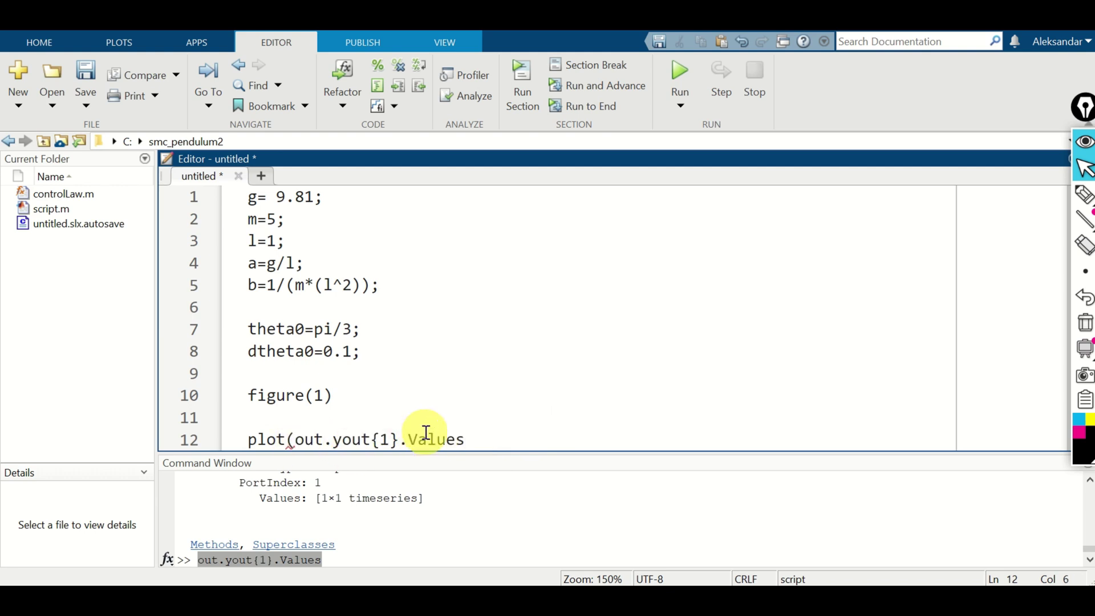
type("out.")
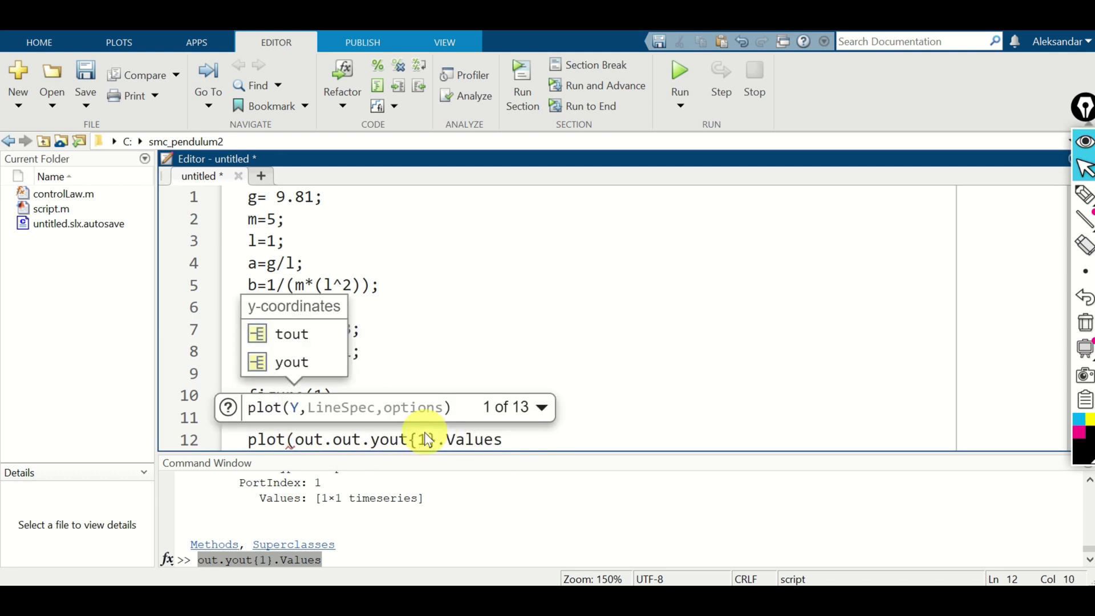
type("to")
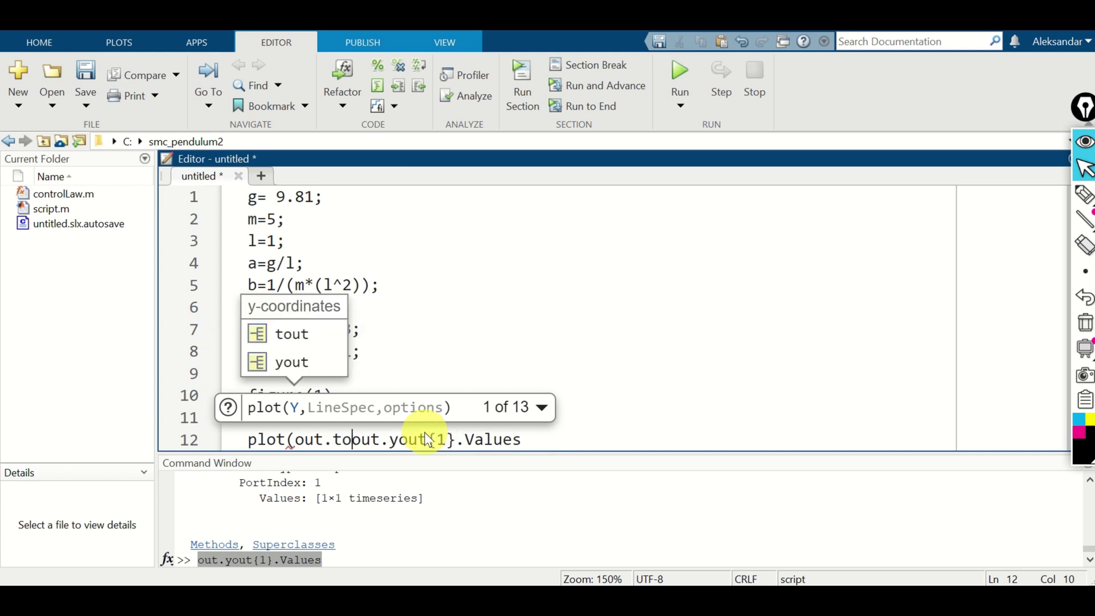
type("ut,")
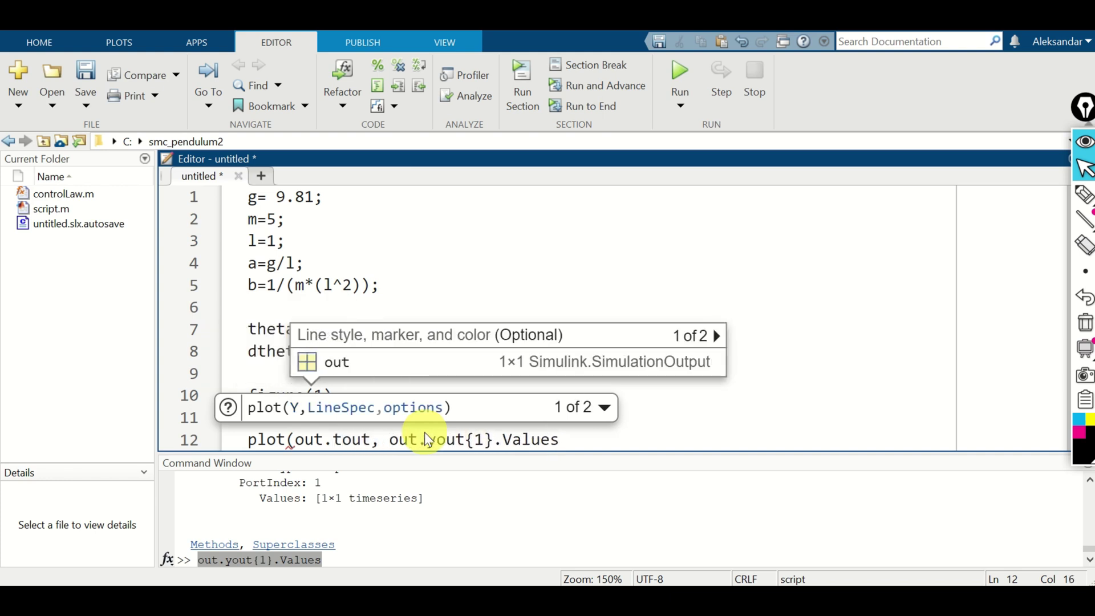
left_click(630, 438)
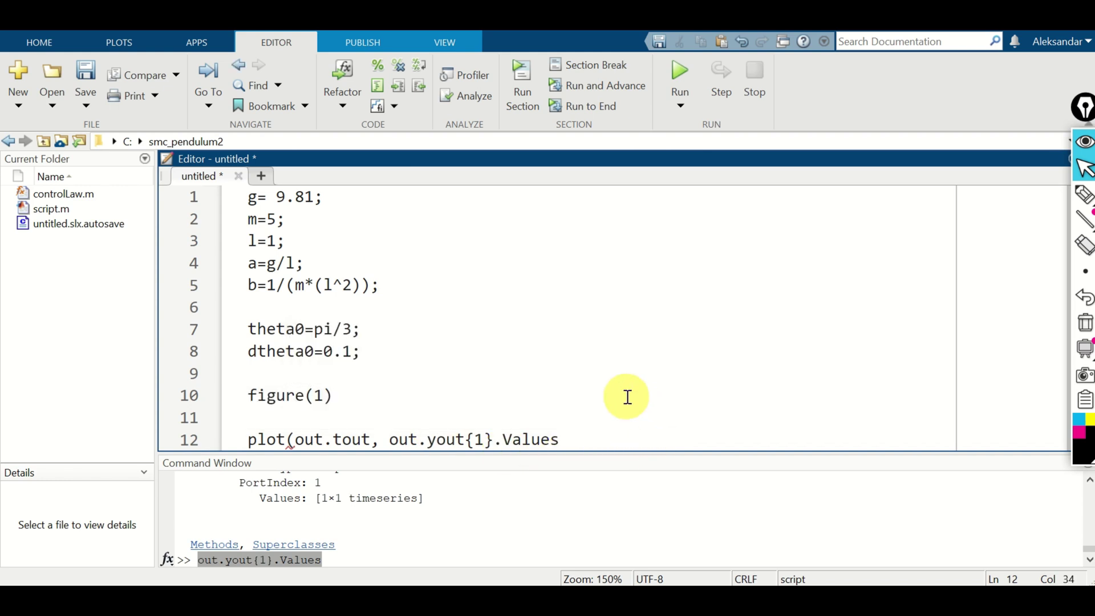
type(")")
key("Return")
key("Return")
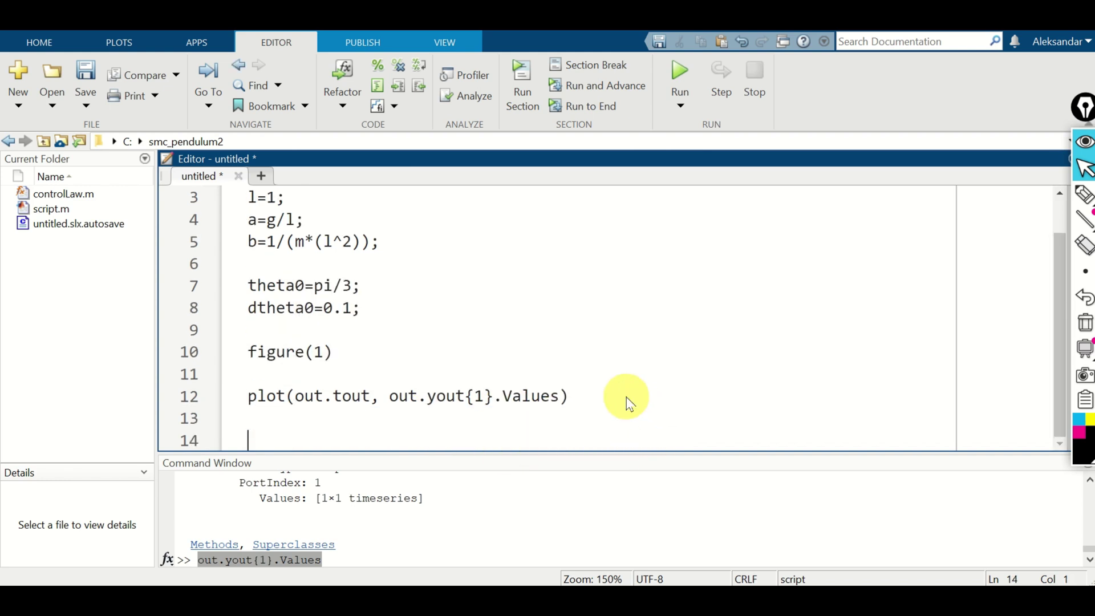
key("Delete")
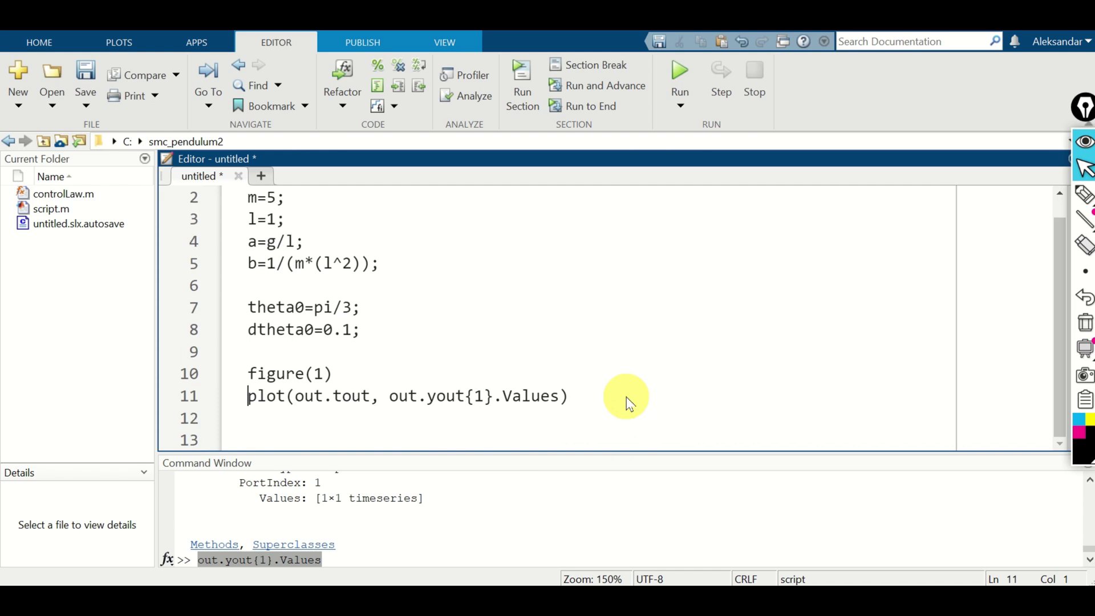
Try running only the figure(1) and plot lines of the script, and close the figure window.
left_click_drag(636, 396, 236, 377)
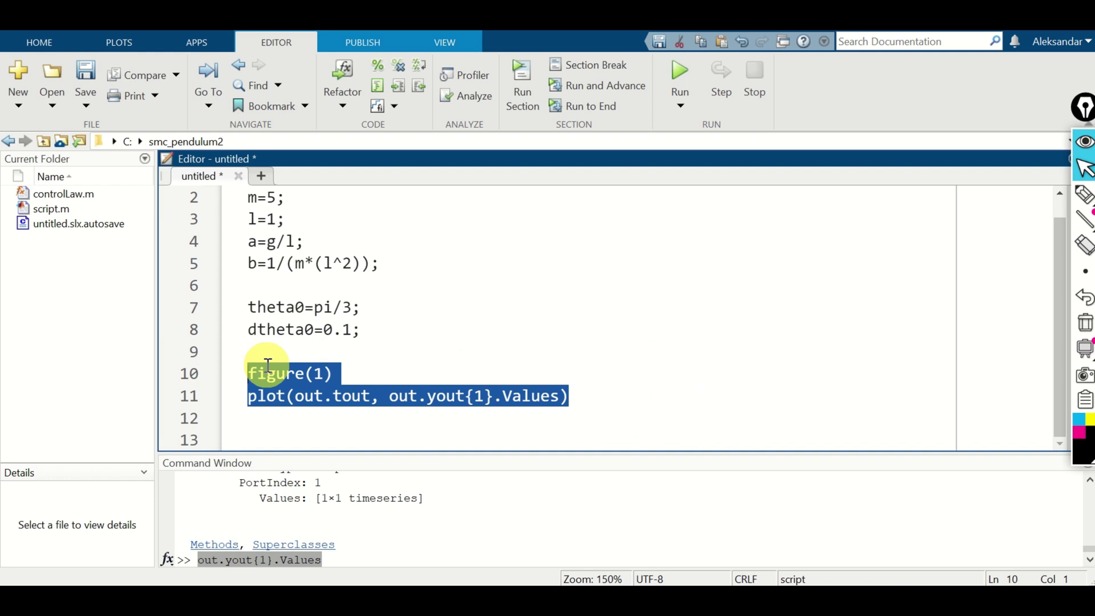
key("F9")
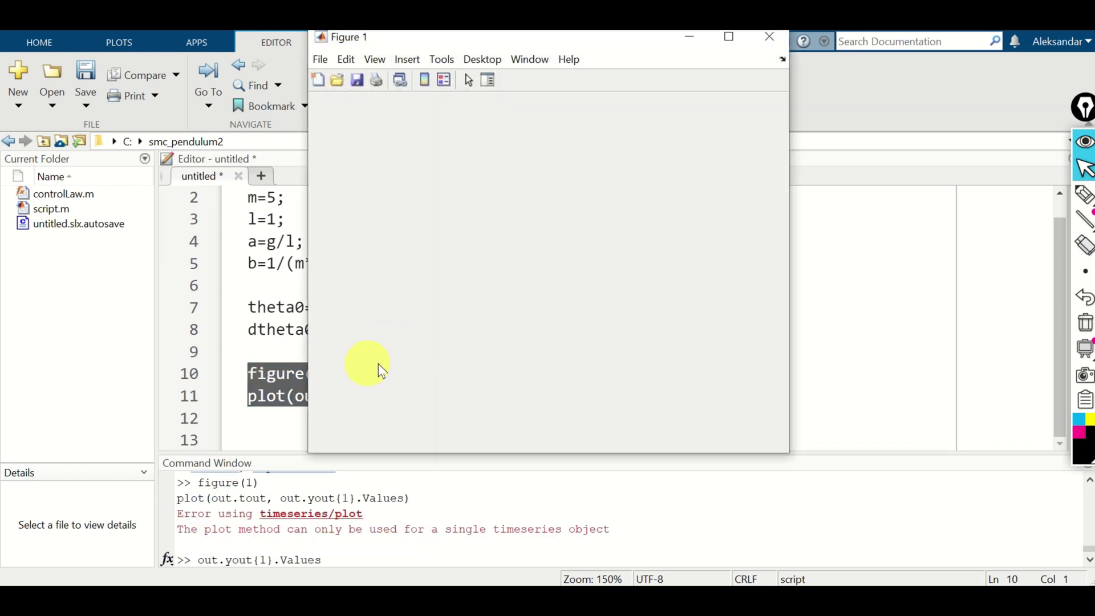
left_click(769, 37)
Display the first signal's timeseries with out.yout{1}.Values and its numeric samples with out.yout{1}.Values.Data in the Command Window.
left_click(525, 396)
left_click_drag(558, 396, 395, 396)
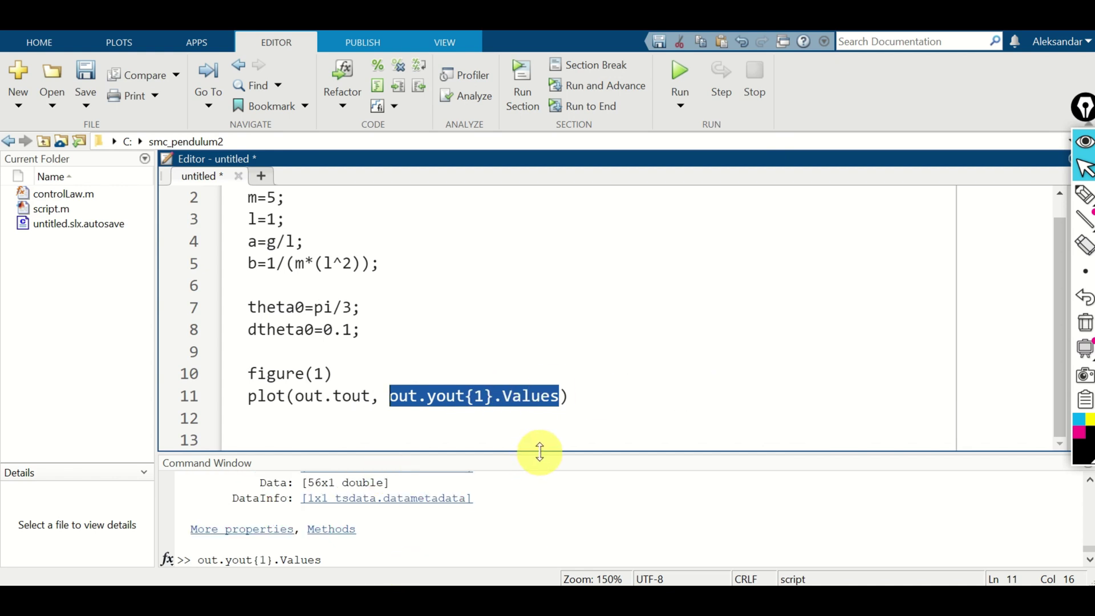
left_click_drag(539, 451, 536, 345)
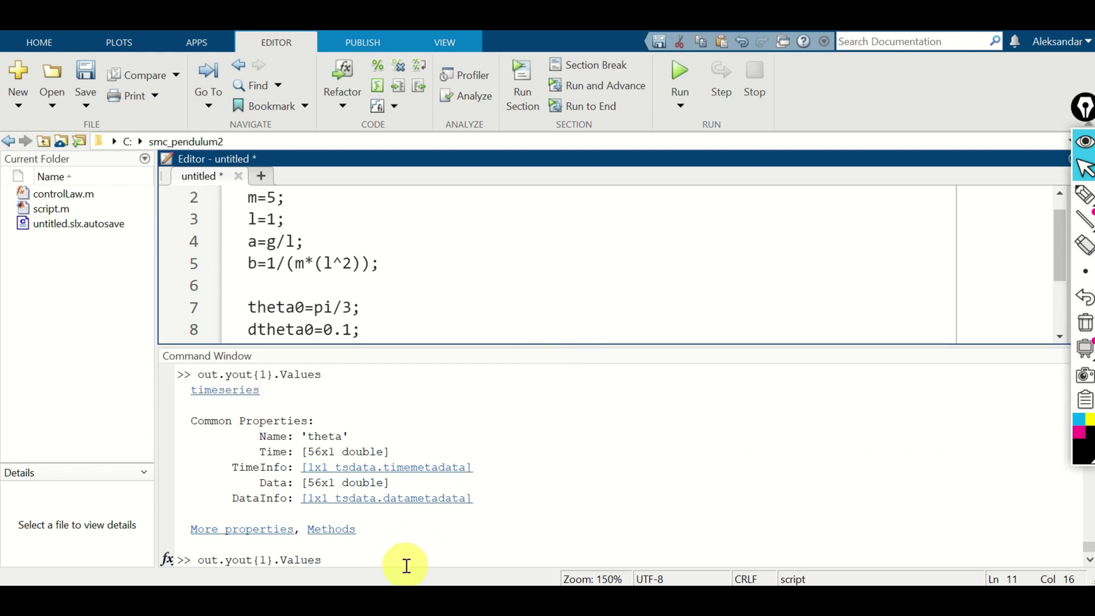
left_click(379, 559)
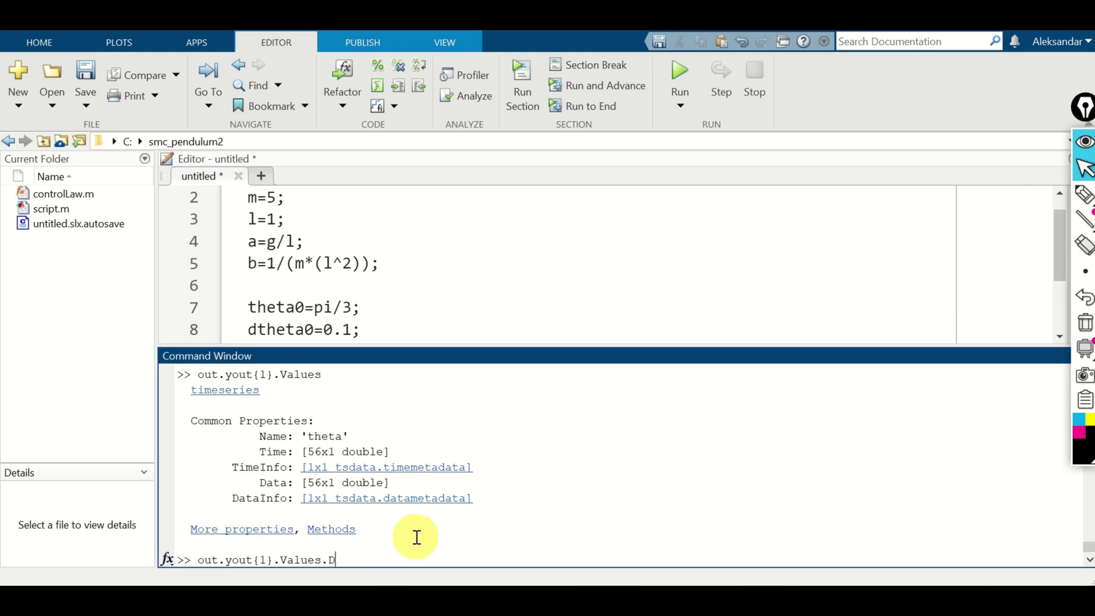
type("ata")
key("Return")
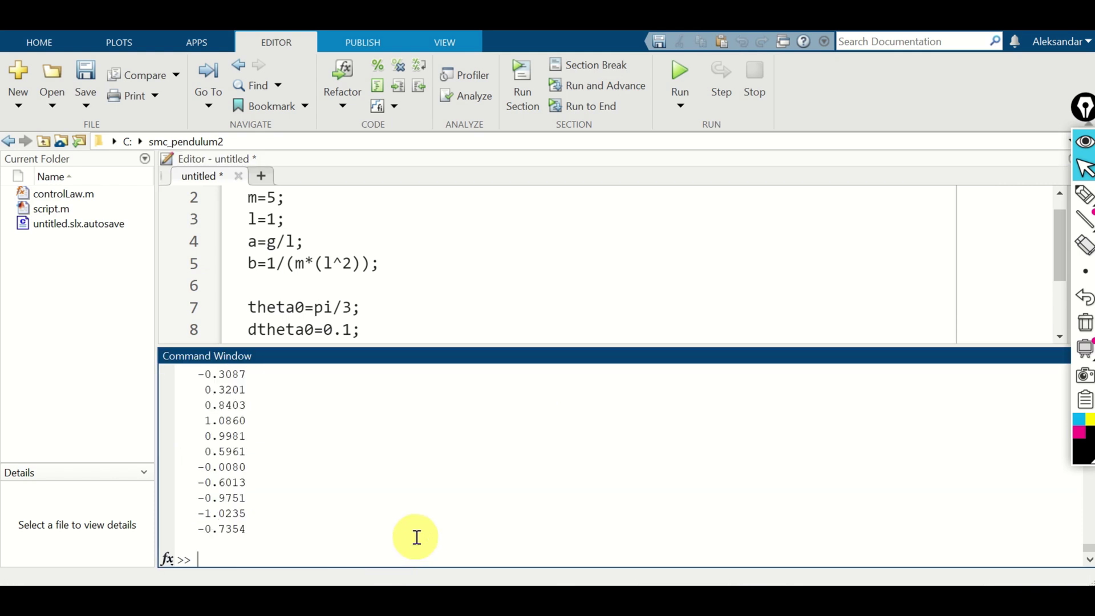
key("Up")
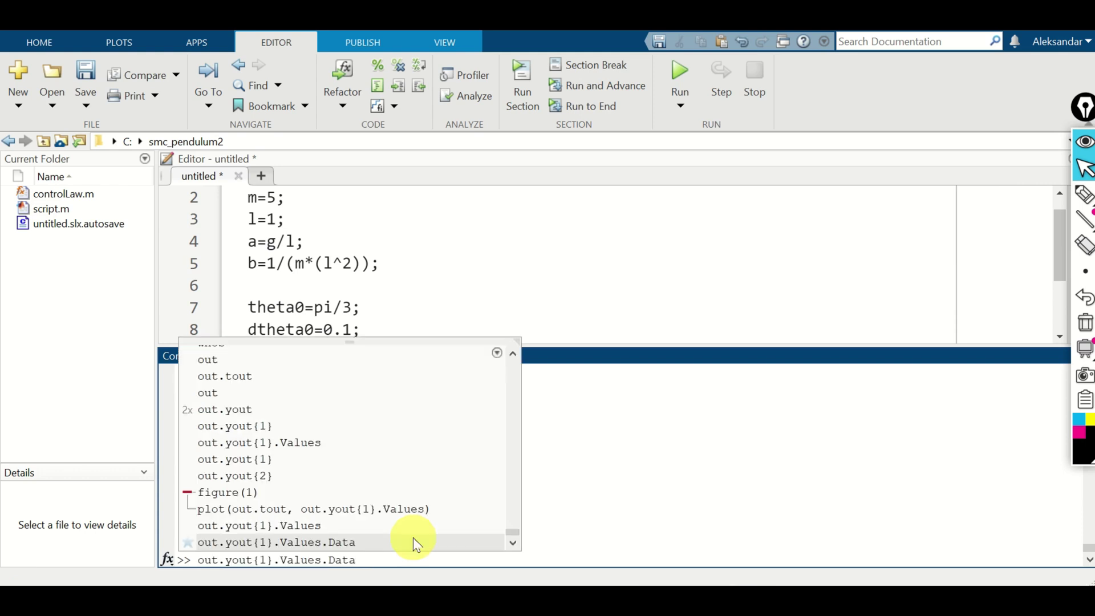
key("Escape")
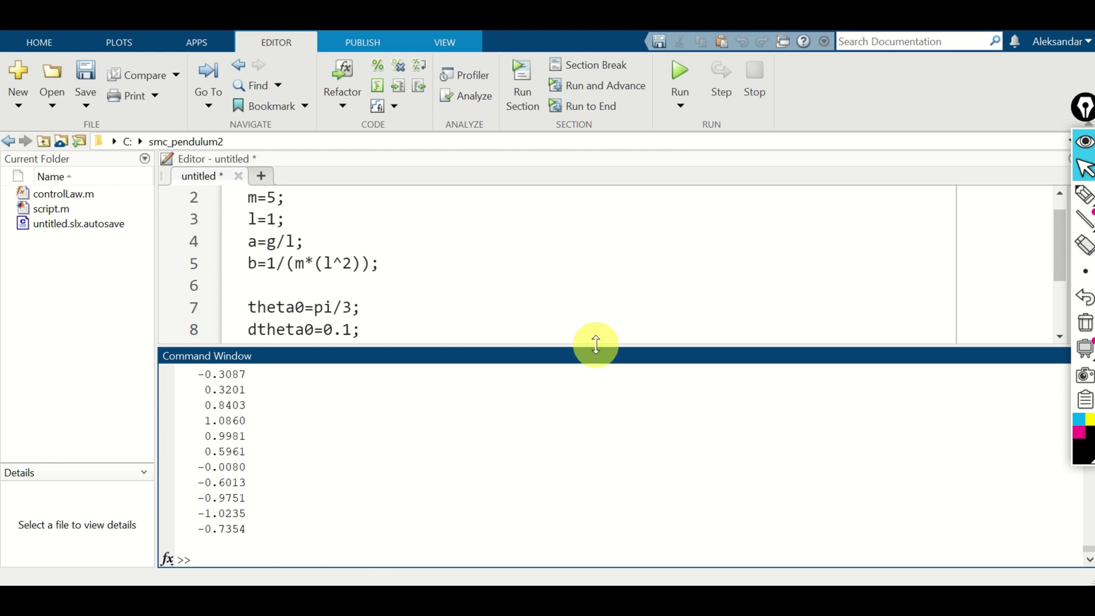
Append .Data to out.yout{1}.Values in the plot call and run the figure and plot lines.
left_click_drag(594, 344, 581, 484)
left_click(553, 416)
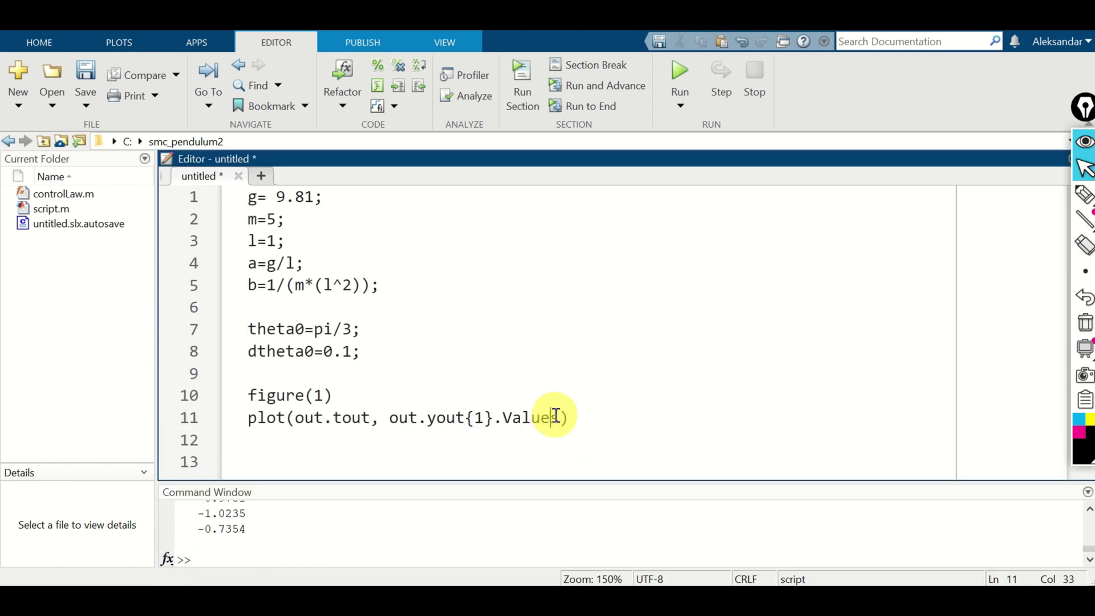
key("Right")
type(".Data")
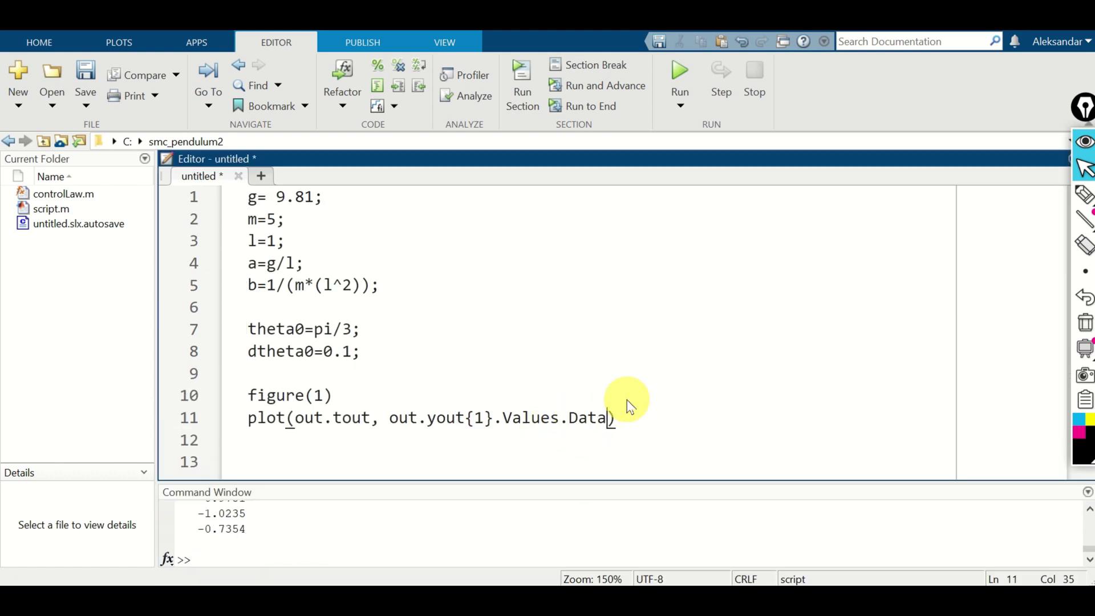
left_click_drag(657, 430, 189, 378)
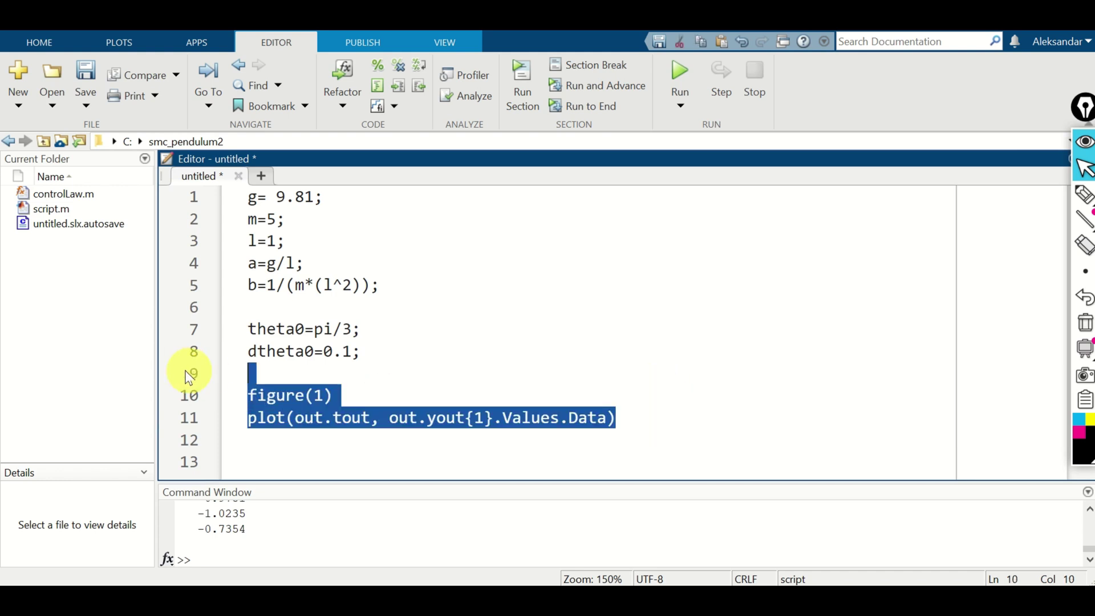
key("F9")
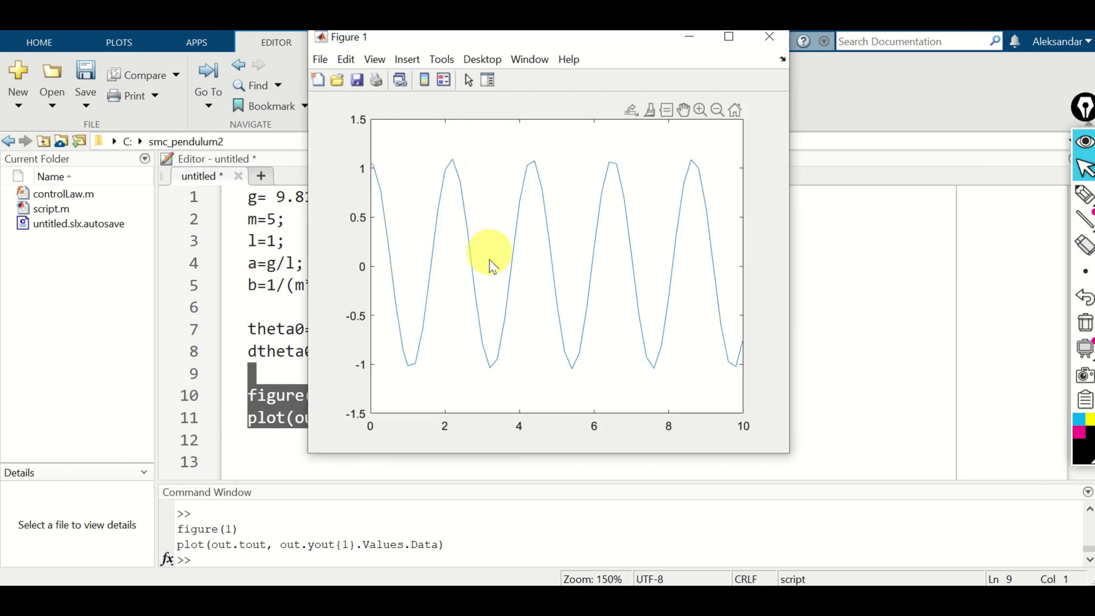
Insert a hold line beneath figure(1) and add the line specification 'r' to the plot call for the first signal.
left_click(308, 448)
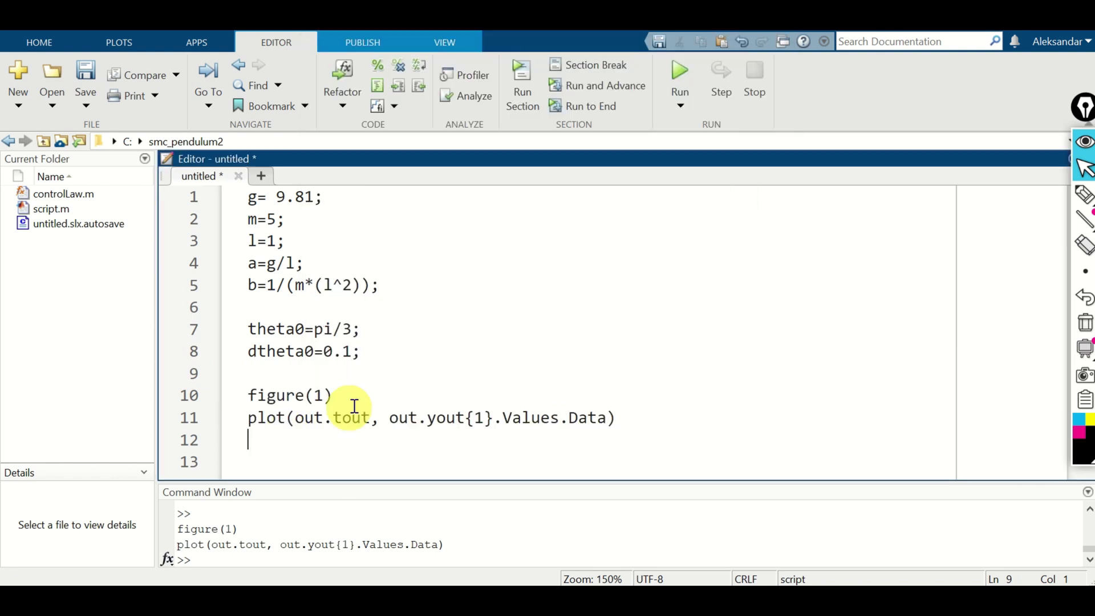
left_click(399, 396)
key("Return")
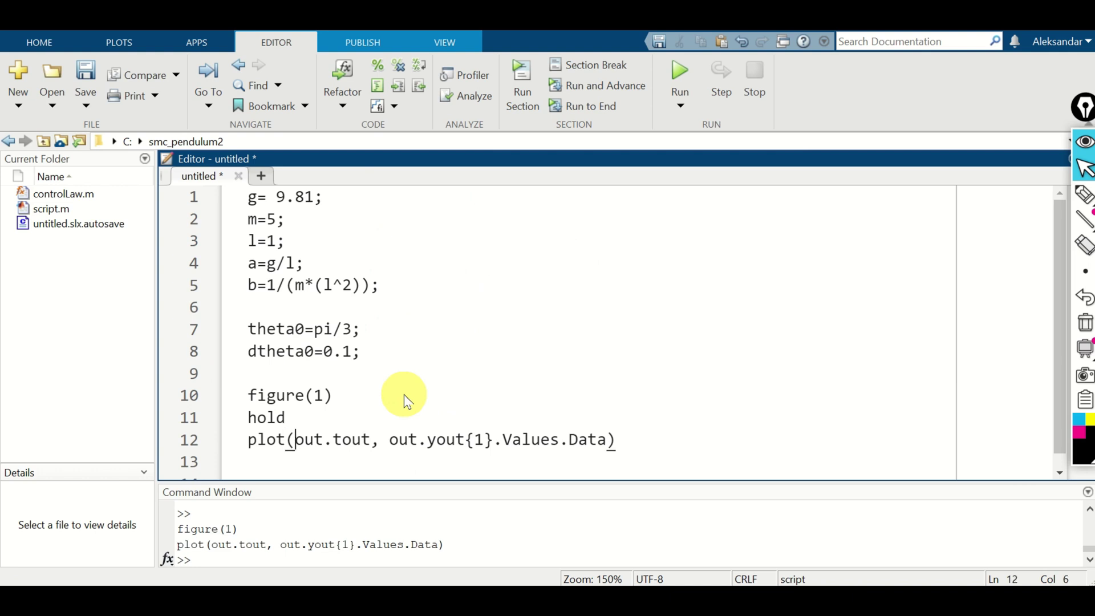
key("Right")
key("Right")
key("Right")
key("Right")
key("Right")
key("Right")
key("Right")
key("Right")
key("Right")
key("Right")
key("Right")
key("Right")
key("Right")
key("Right")
key("Right")
type("'r')")
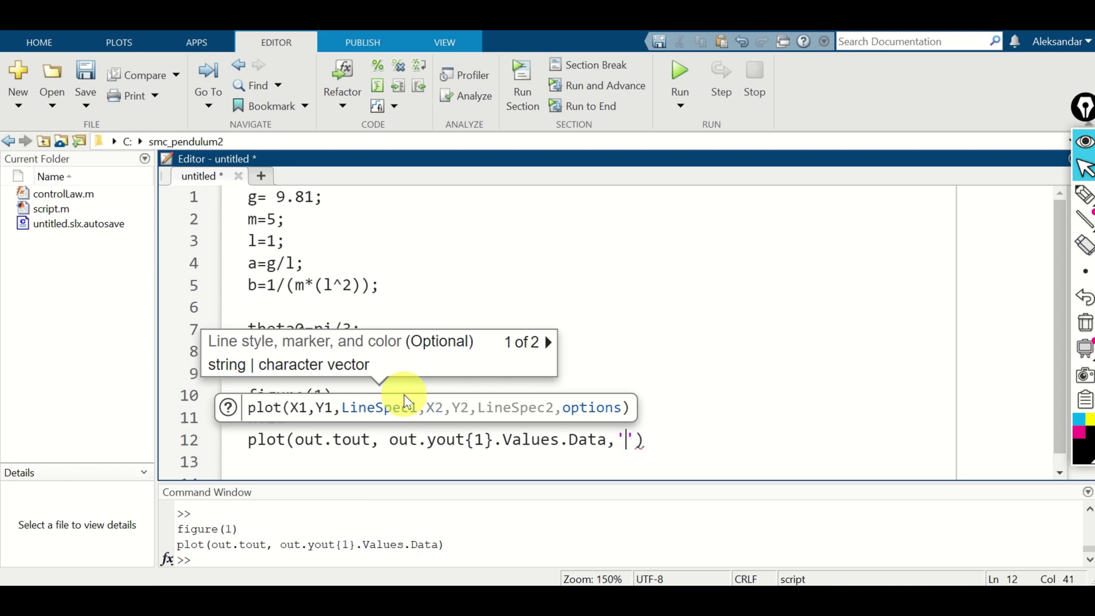
key("Return")
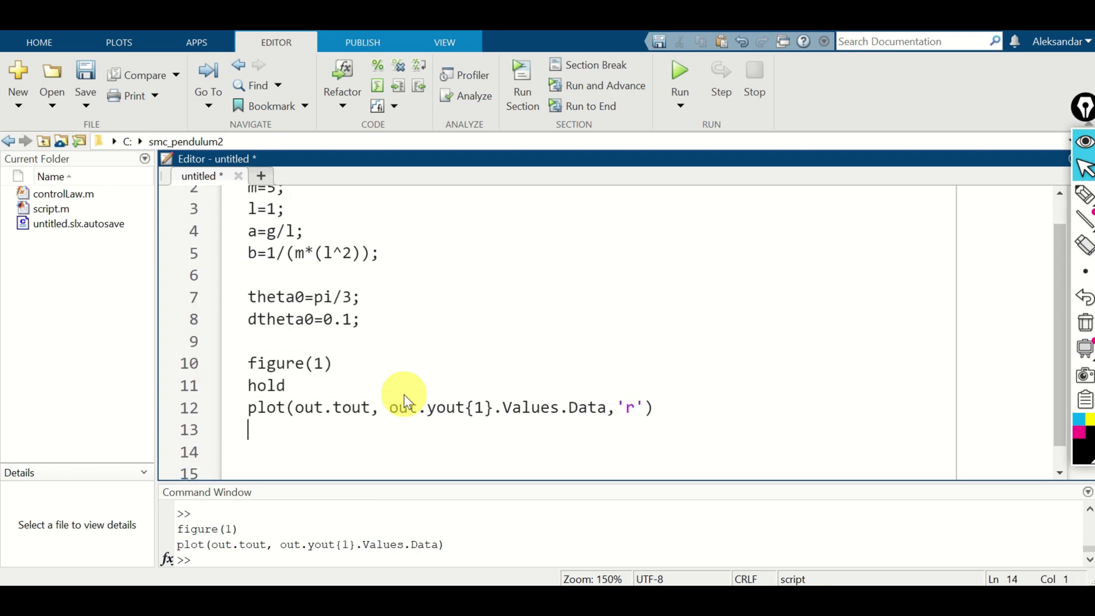
Duplicate the plot line below itself and change the copy's signal to out.yout{2}.
key("Up")
key("shift+Down")
key("ctrl+c")
key("ctrl+v")
key("ctrl+v")
mouse_move(1072, 220)
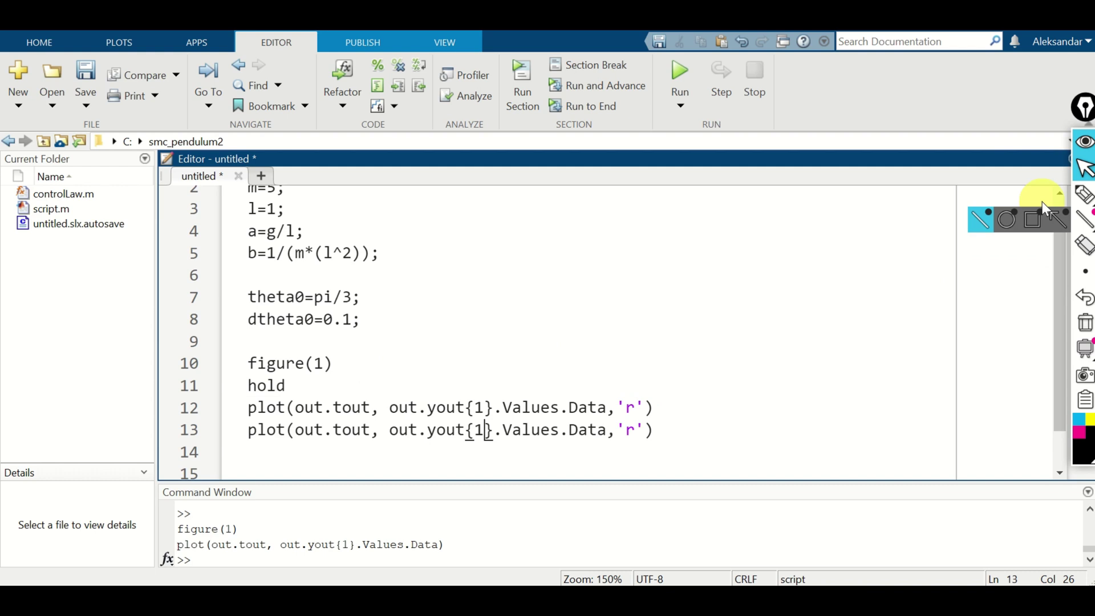
key("BackSpace")
type("2")
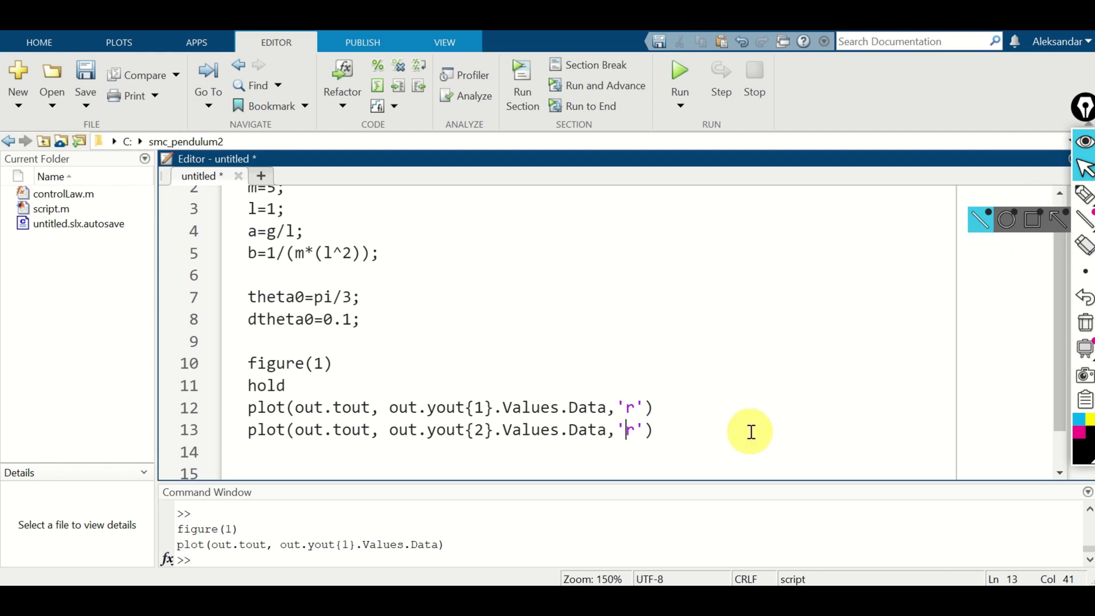
Run the four figure, hold and plot lines to draw both signals, and return to the script.
left_click_drag(750, 433, 228, 362)
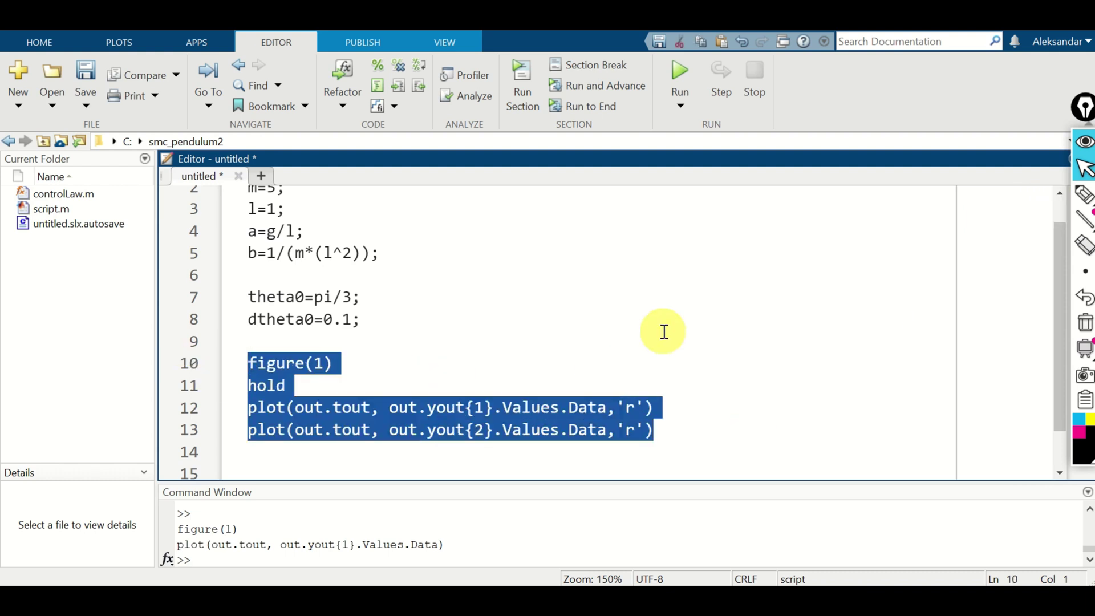
key("F9")
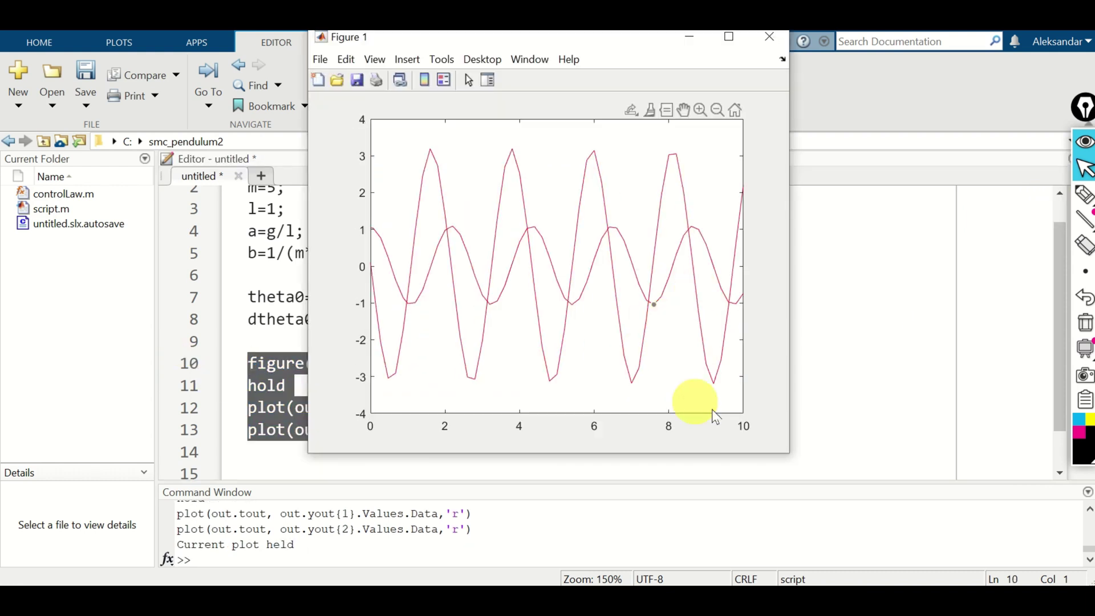
left_click(835, 386)
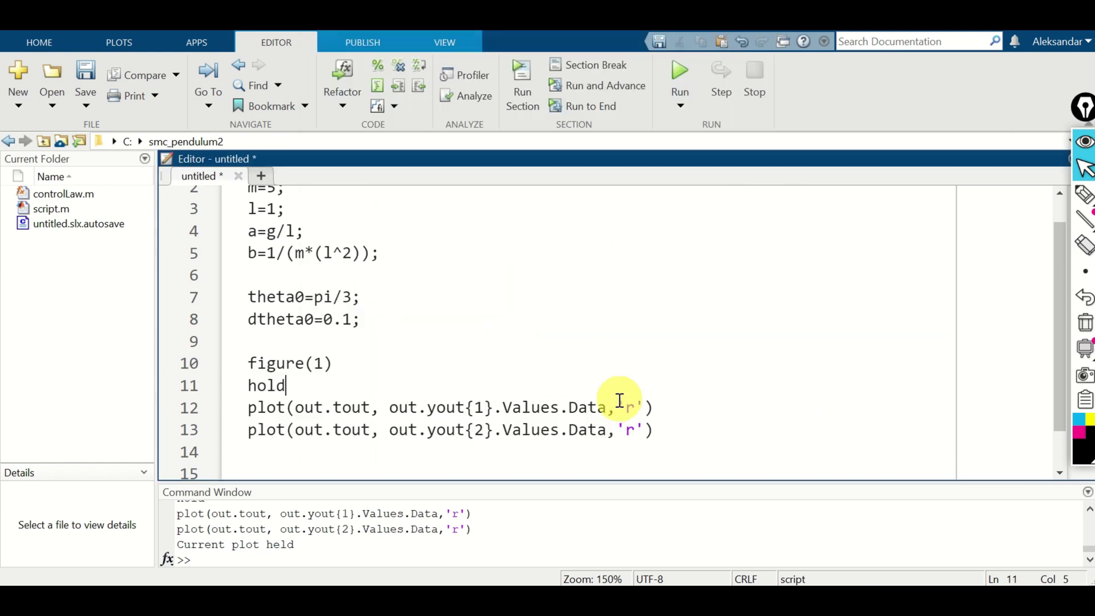
Change the second plot call's line specification to 'k' and run the four plotting lines.
double_click(630, 429)
type("k")
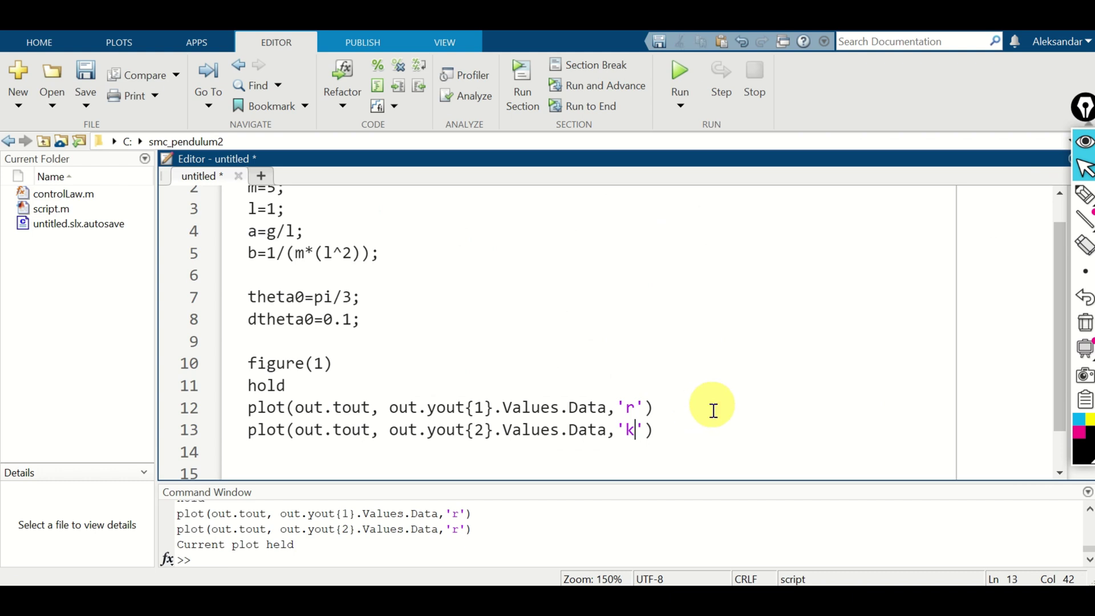
left_click(686, 452)
left_click_drag(641, 454, 248, 367)
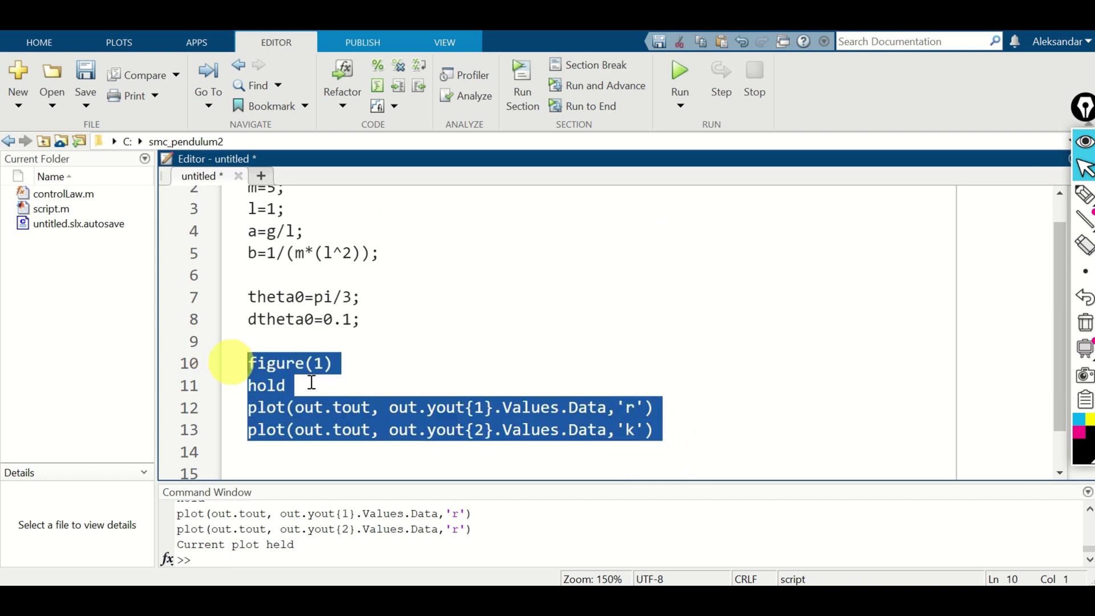
key("F9")
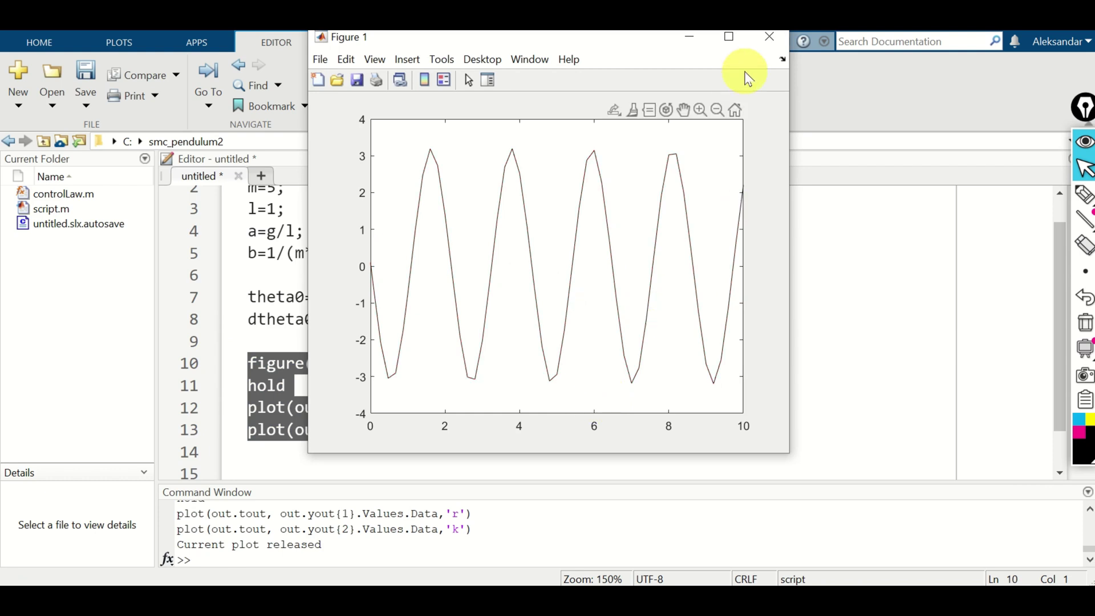
Close Figure 1 and rerun the four plotting lines to draw both signals in a fresh figure.
left_click(769, 38)
left_click(598, 330)
left_click_drag(673, 428, 183, 361)
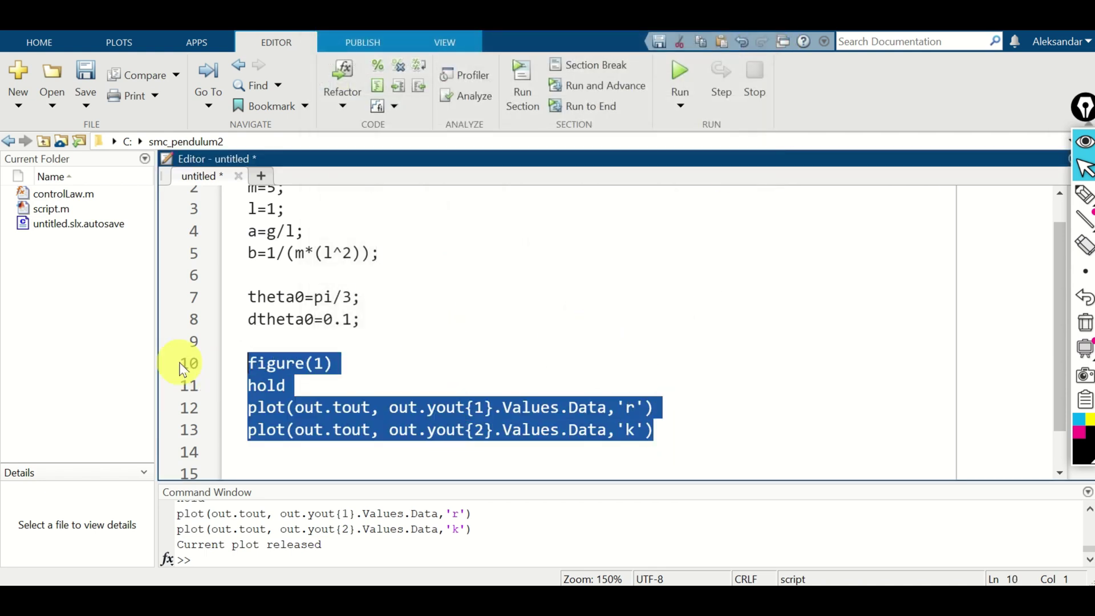
key("F9")
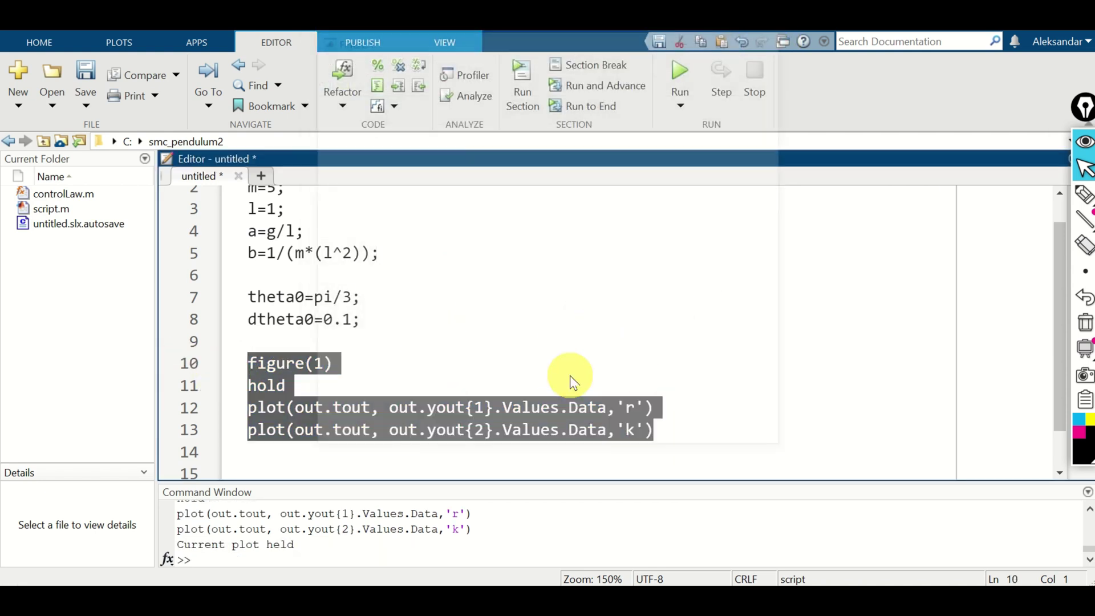